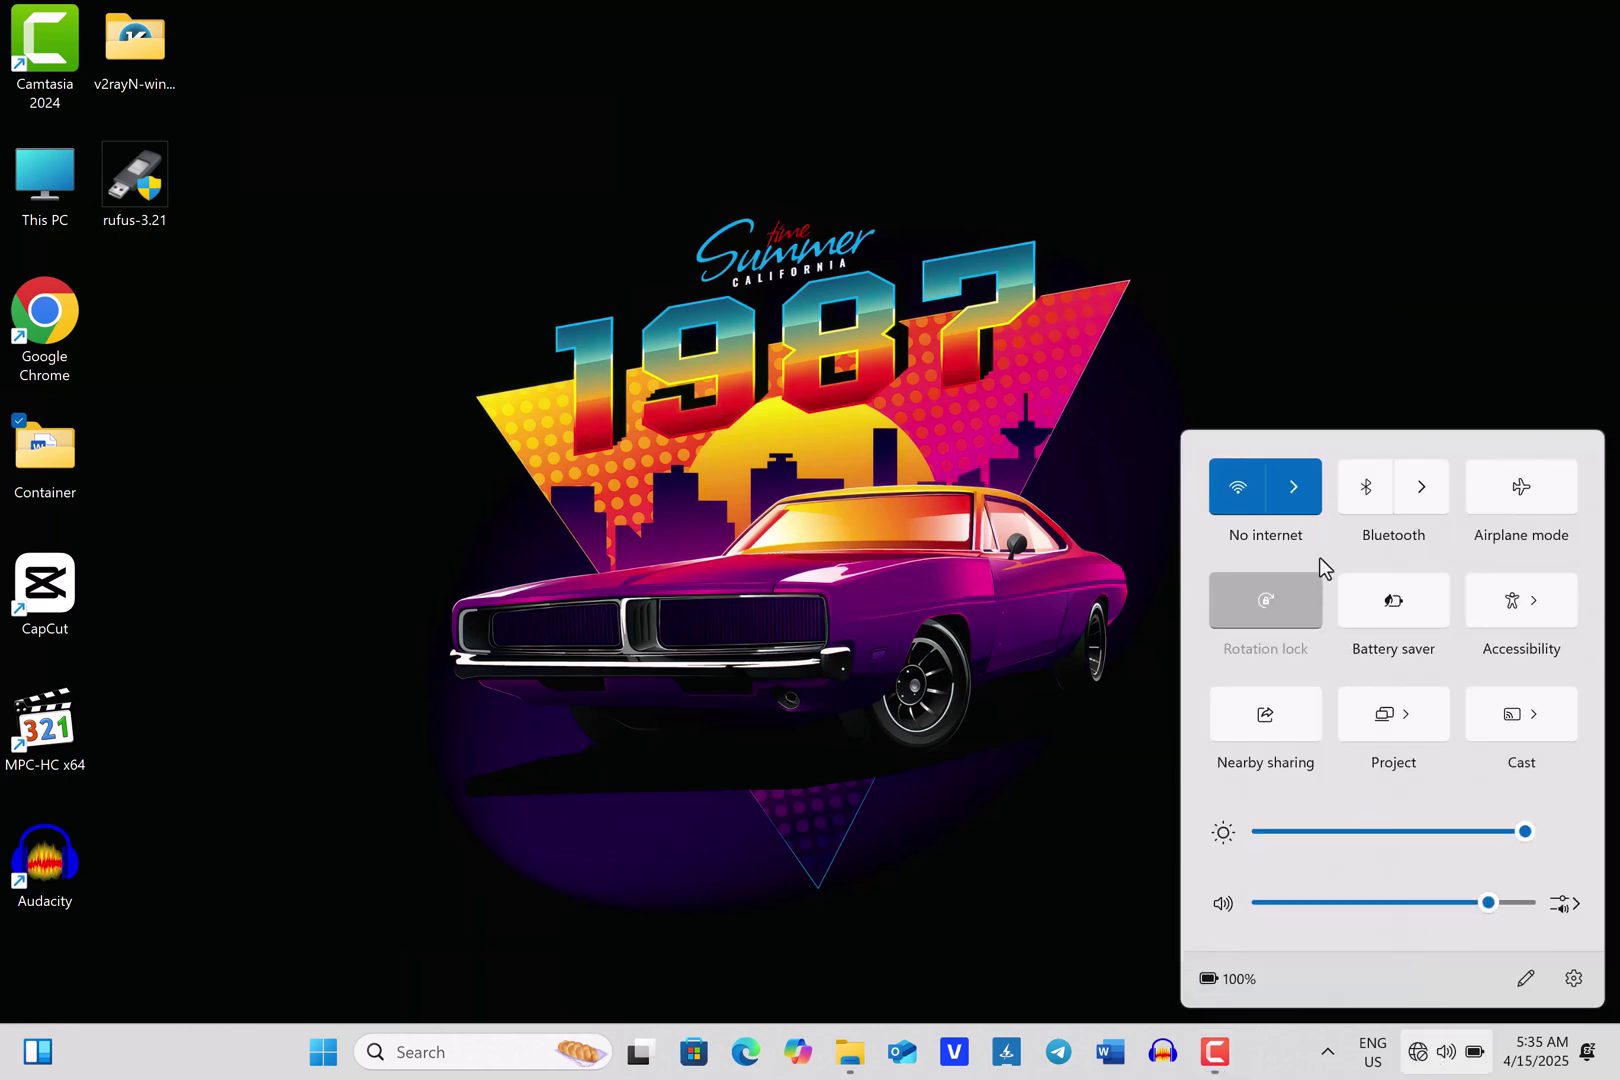
Confirm in the Wi-Fi list that BlakV shows 'No internet, secured', then dismiss the panel
{"action": "left_click", "coordinate": [1307, 491]}
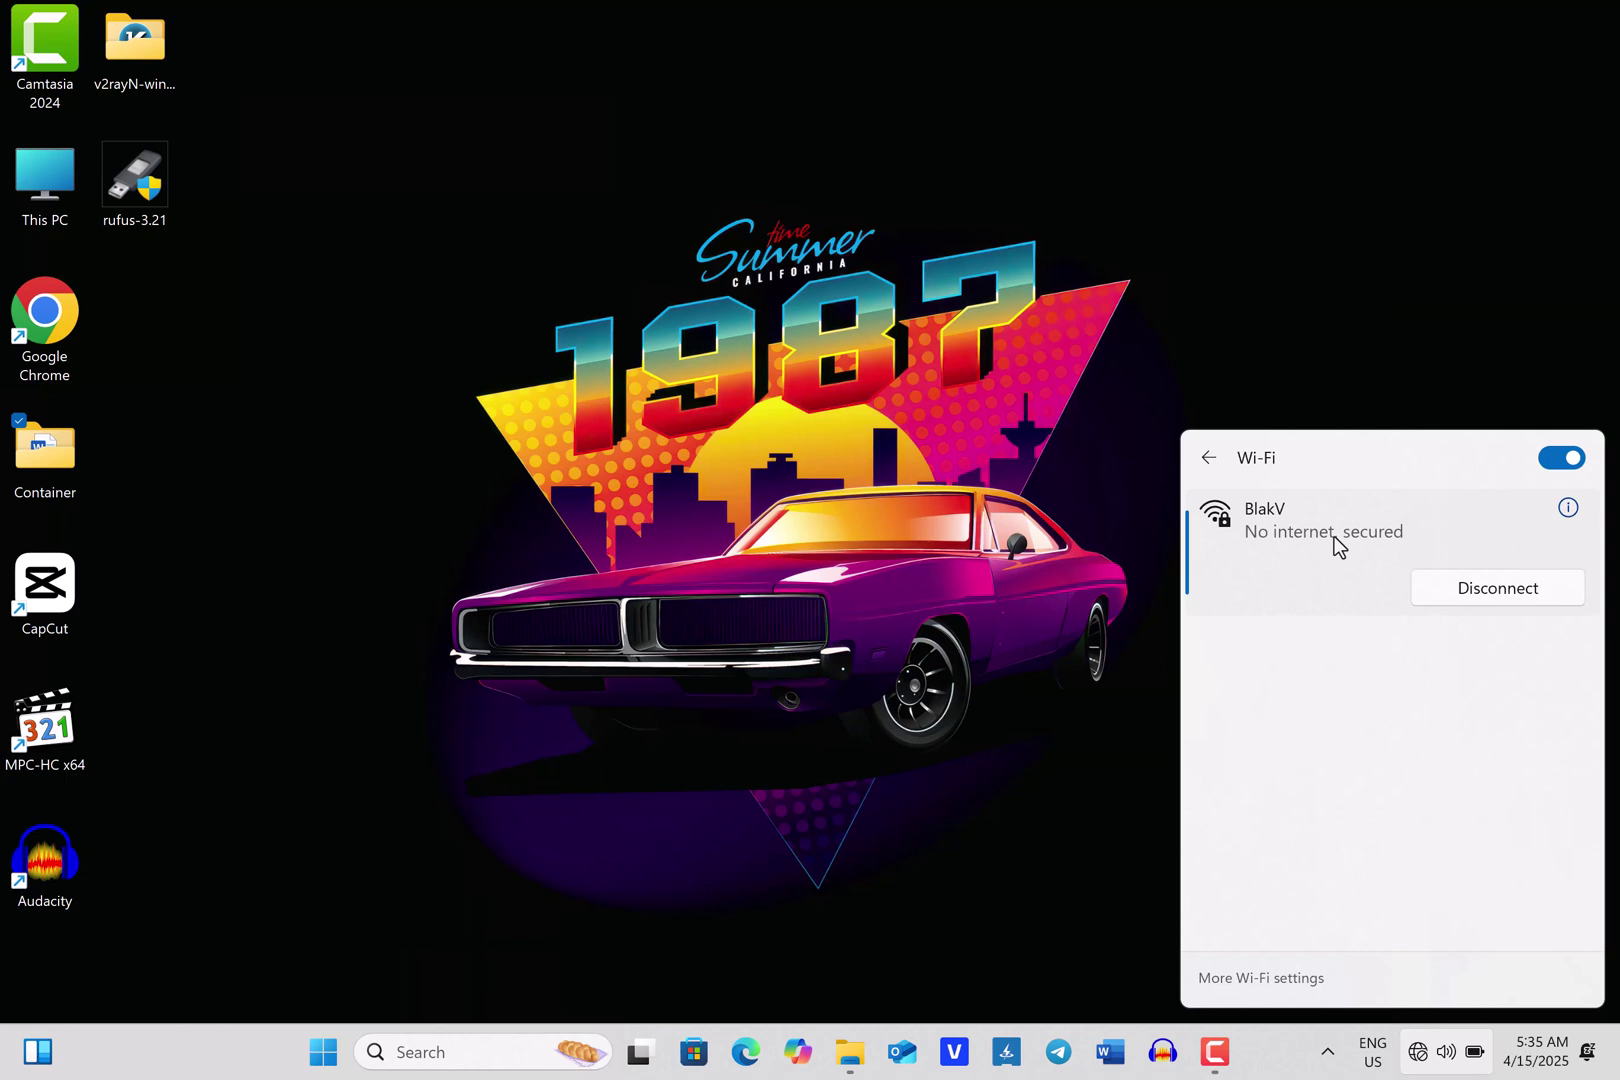
{"action": "left_click", "coordinate": [840, 535]}
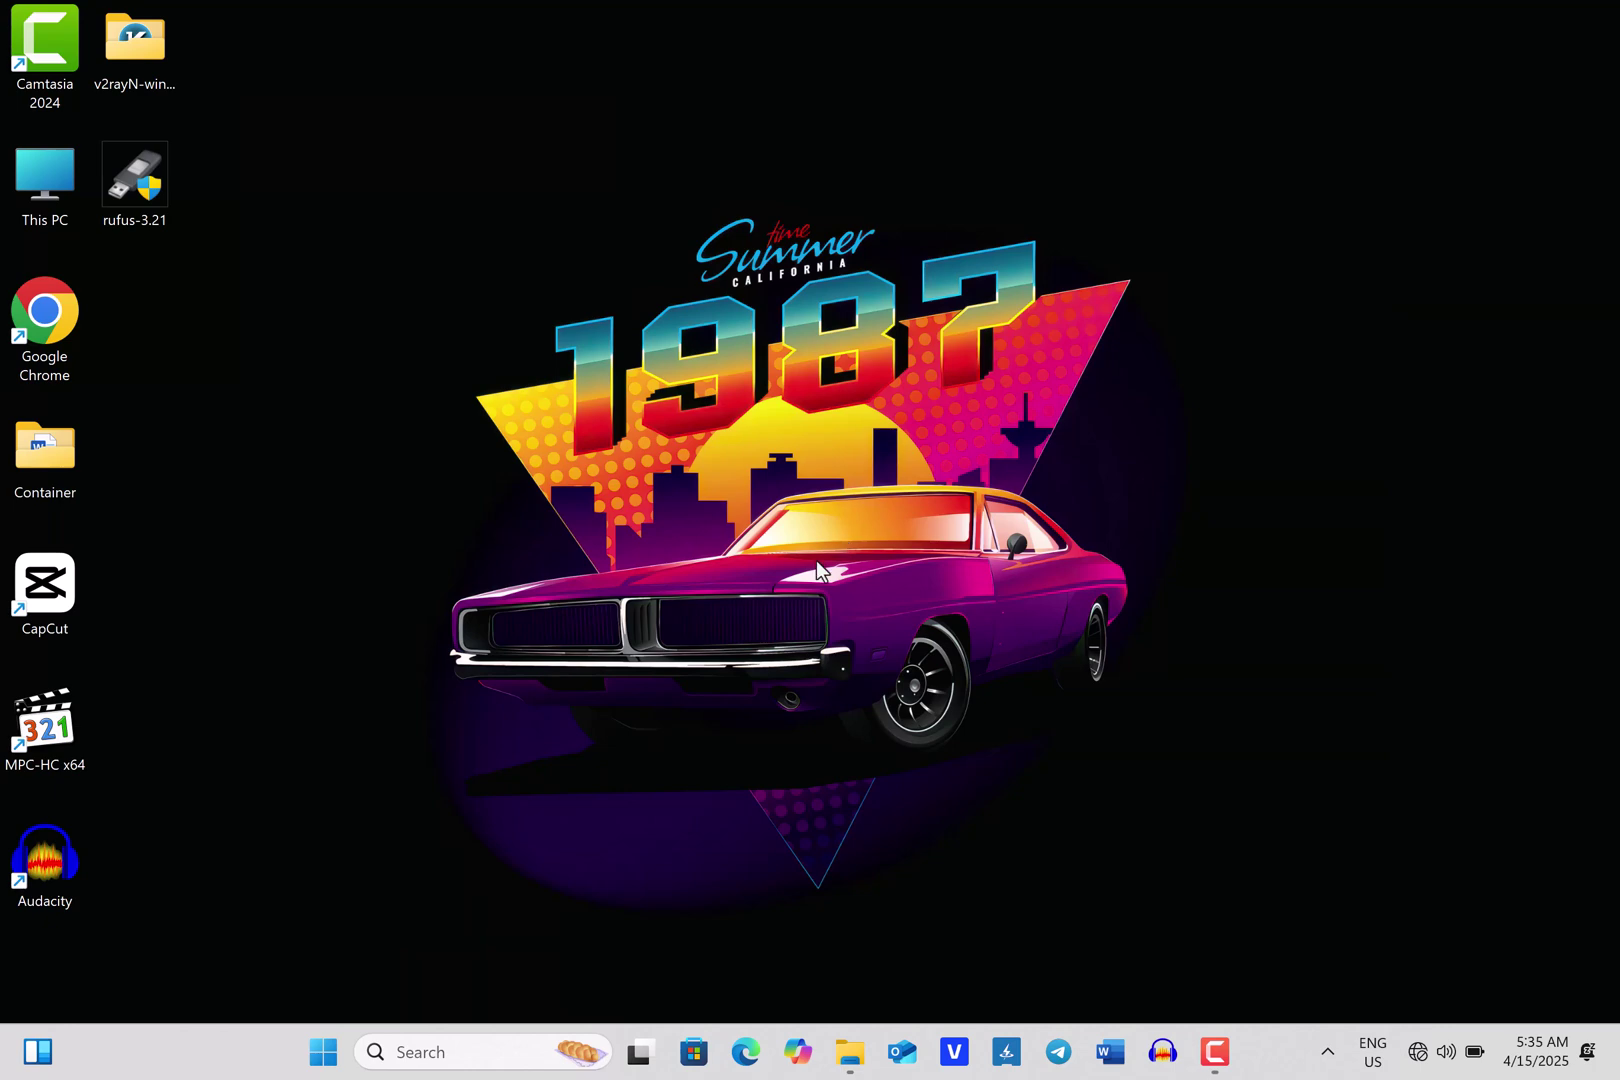
Go through Control Panel's Network and Sharing Center to the Wi-Fi adapter's context menu in Network Connections
{"action": "left_click", "coordinate": [323, 1052]}
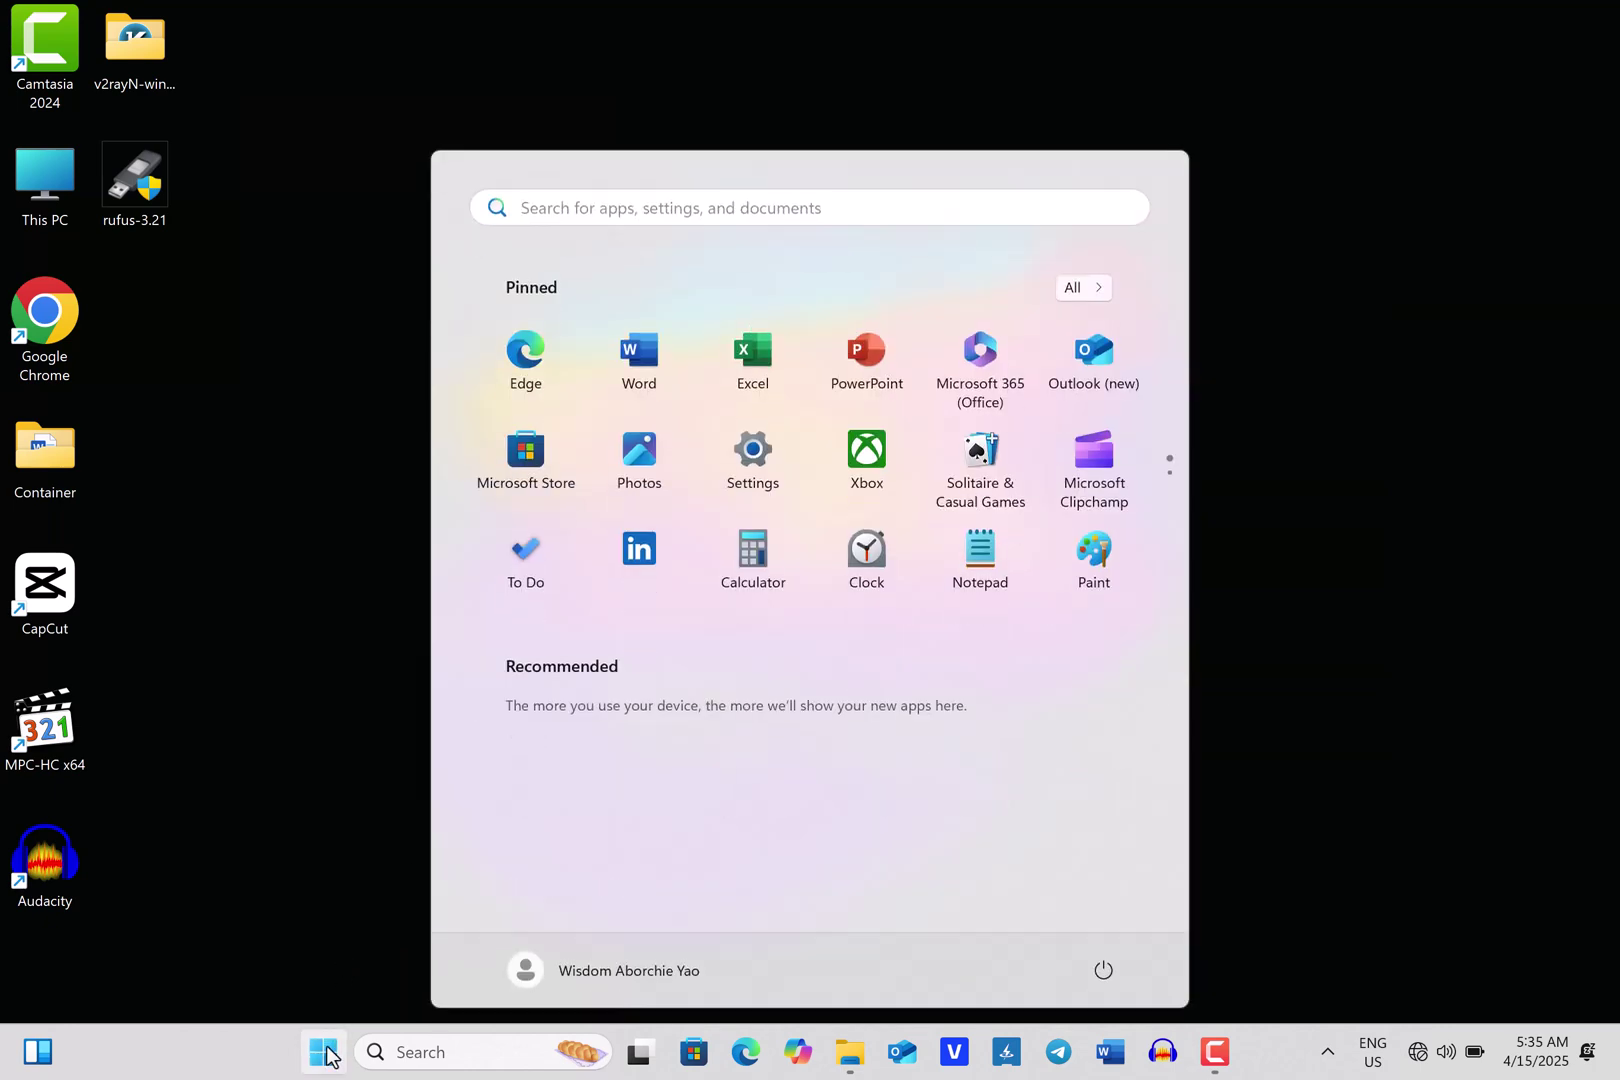
{"action": "type", "text": "control panel"}
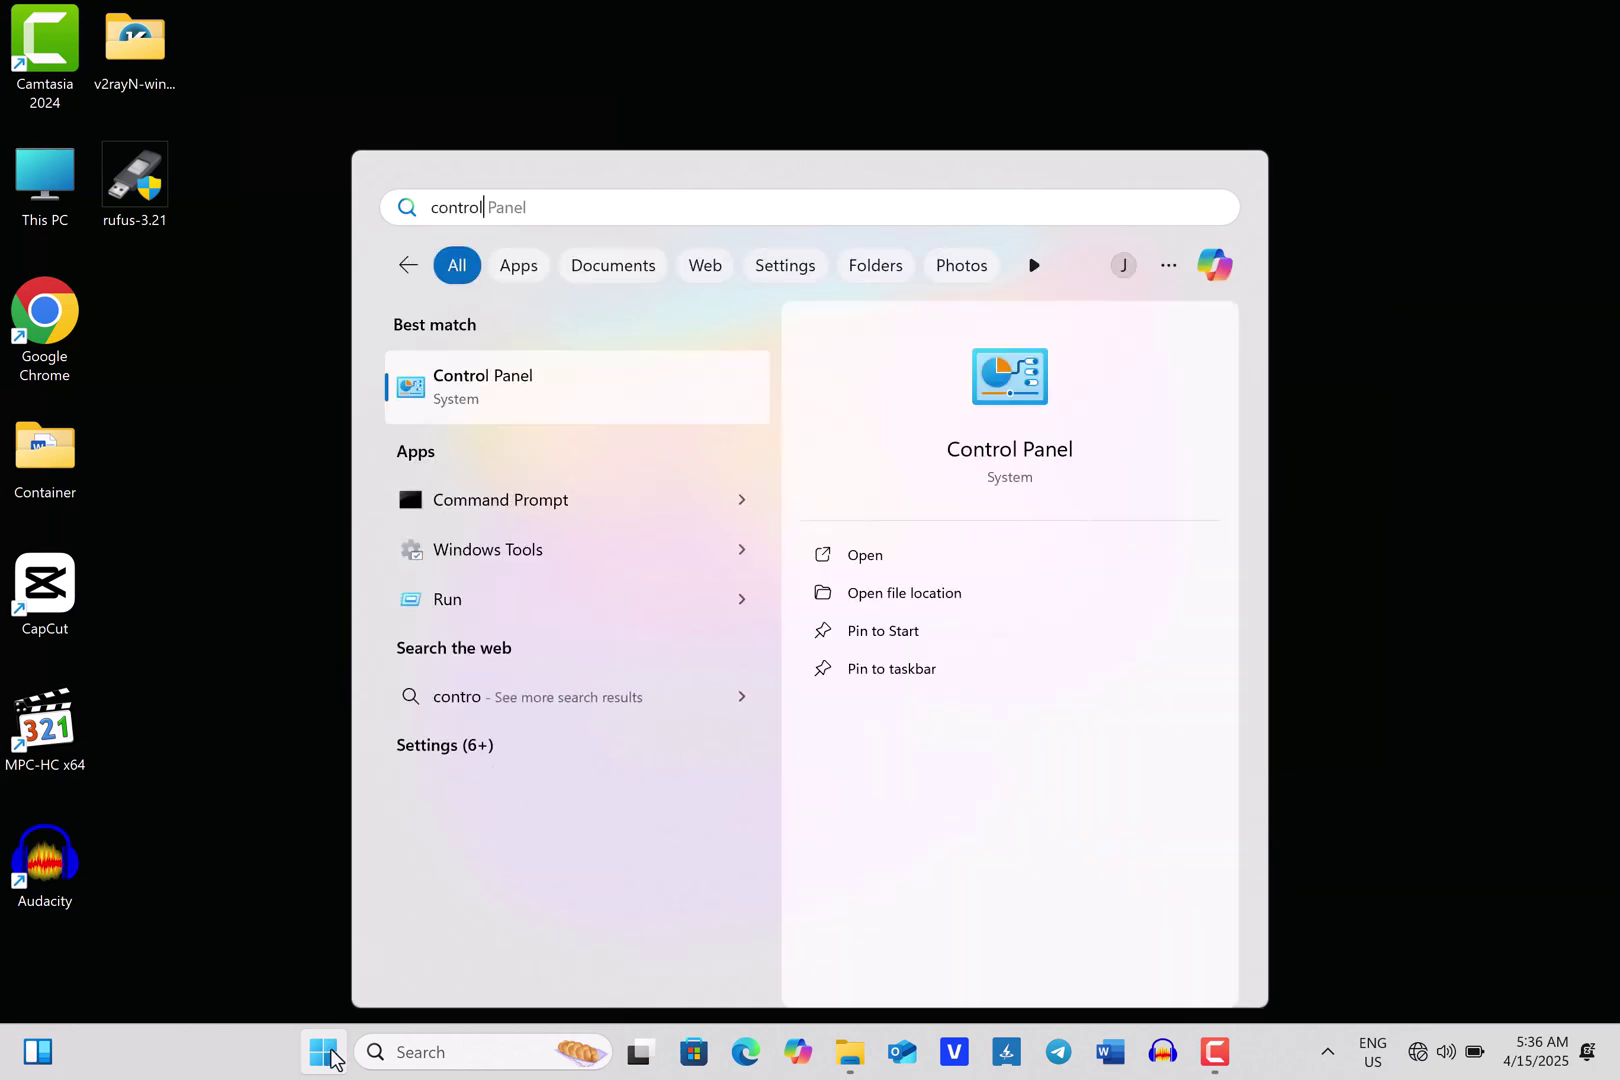
{"action": "left_click", "coordinate": [930, 555]}
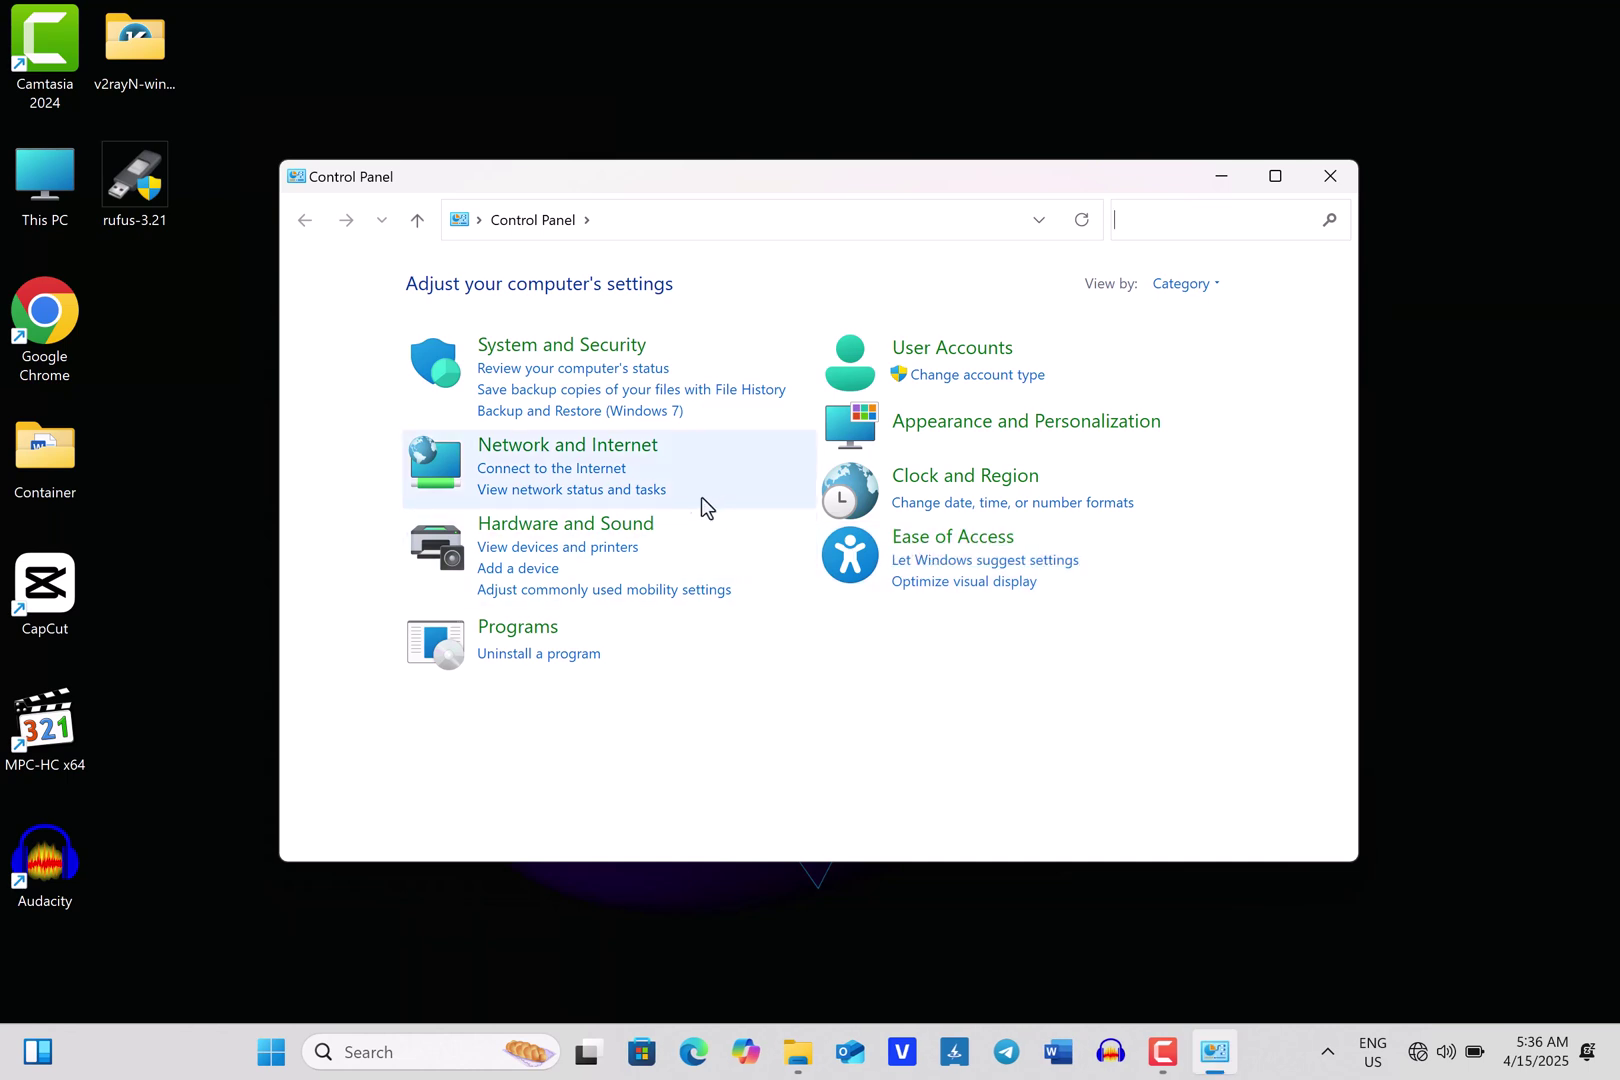
{"action": "left_click", "coordinate": [578, 452]}
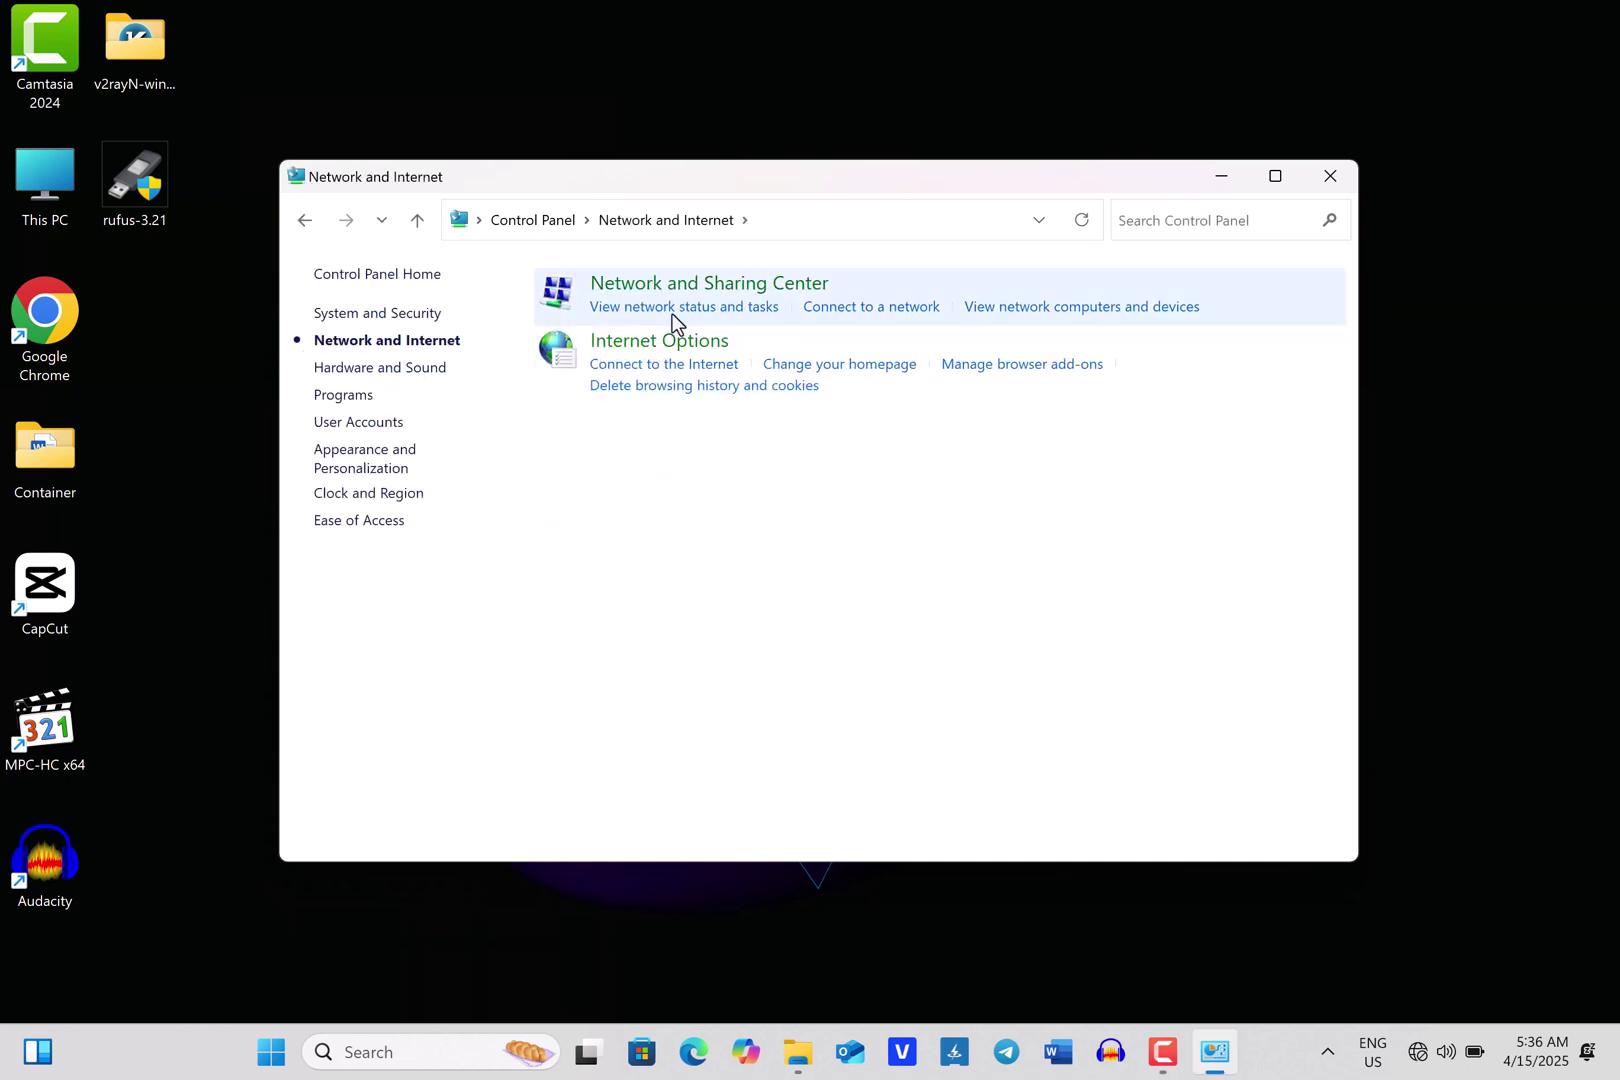
{"action": "left_click", "coordinate": [705, 290]}
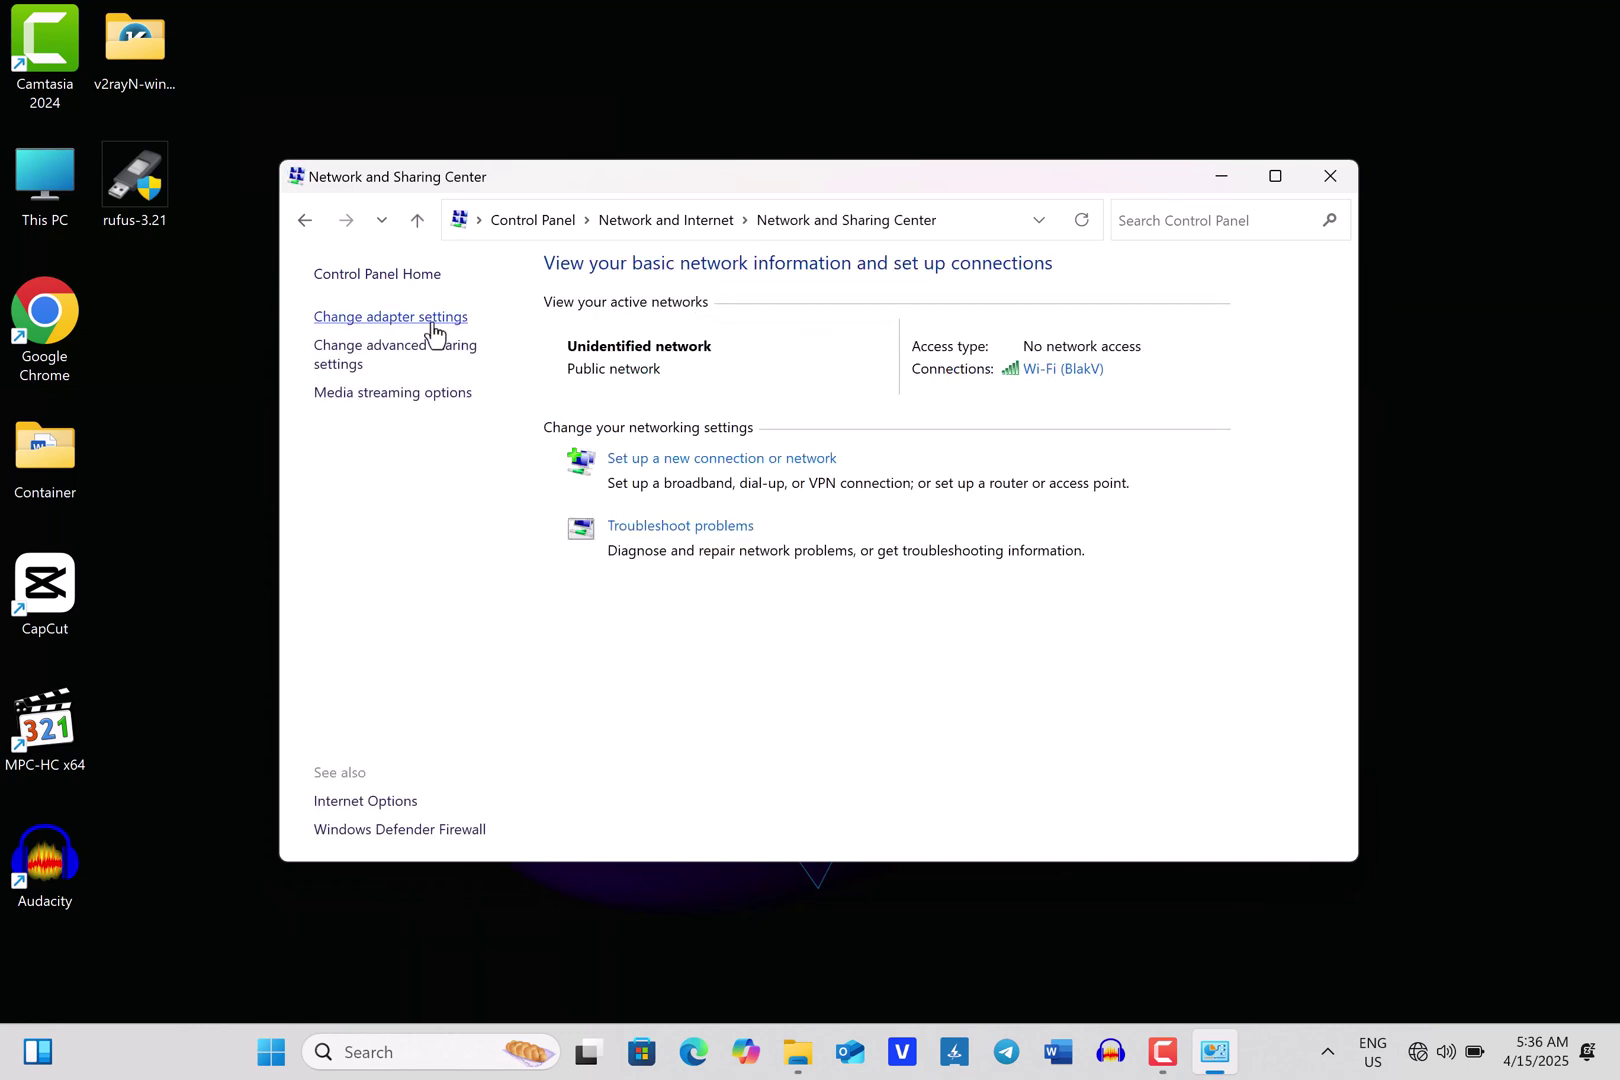
{"action": "left_click", "coordinate": [433, 318]}
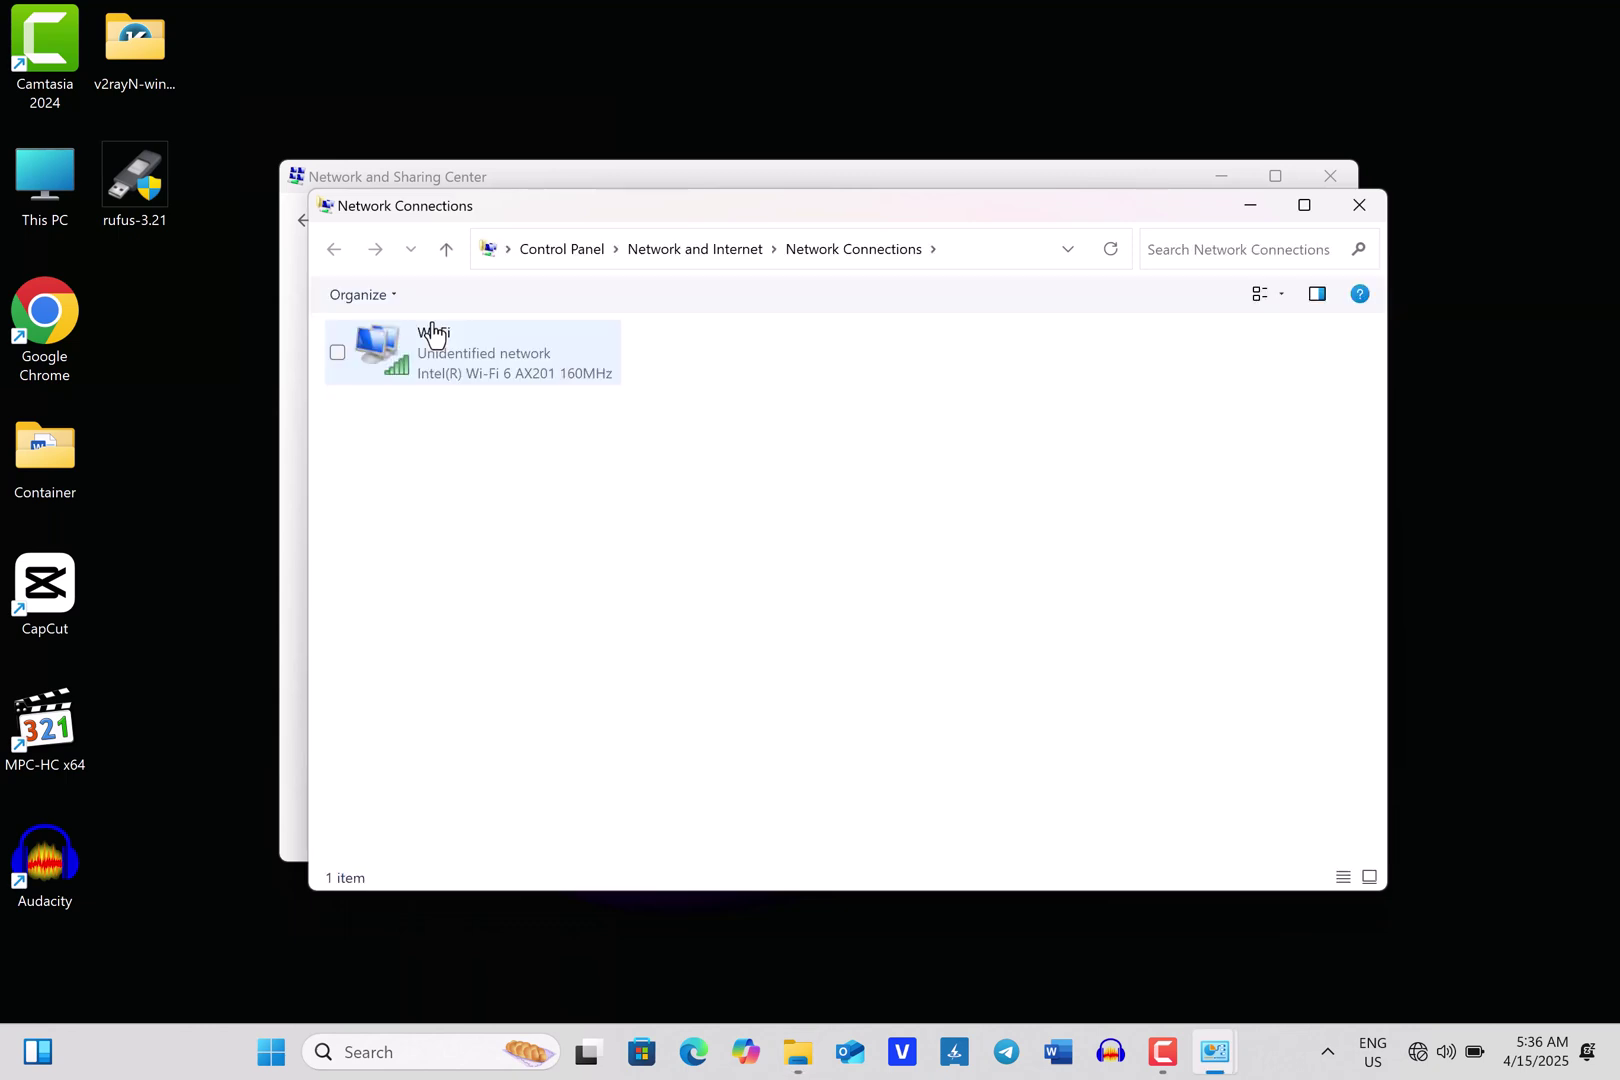
{"action": "right_click", "coordinate": [509, 337]}
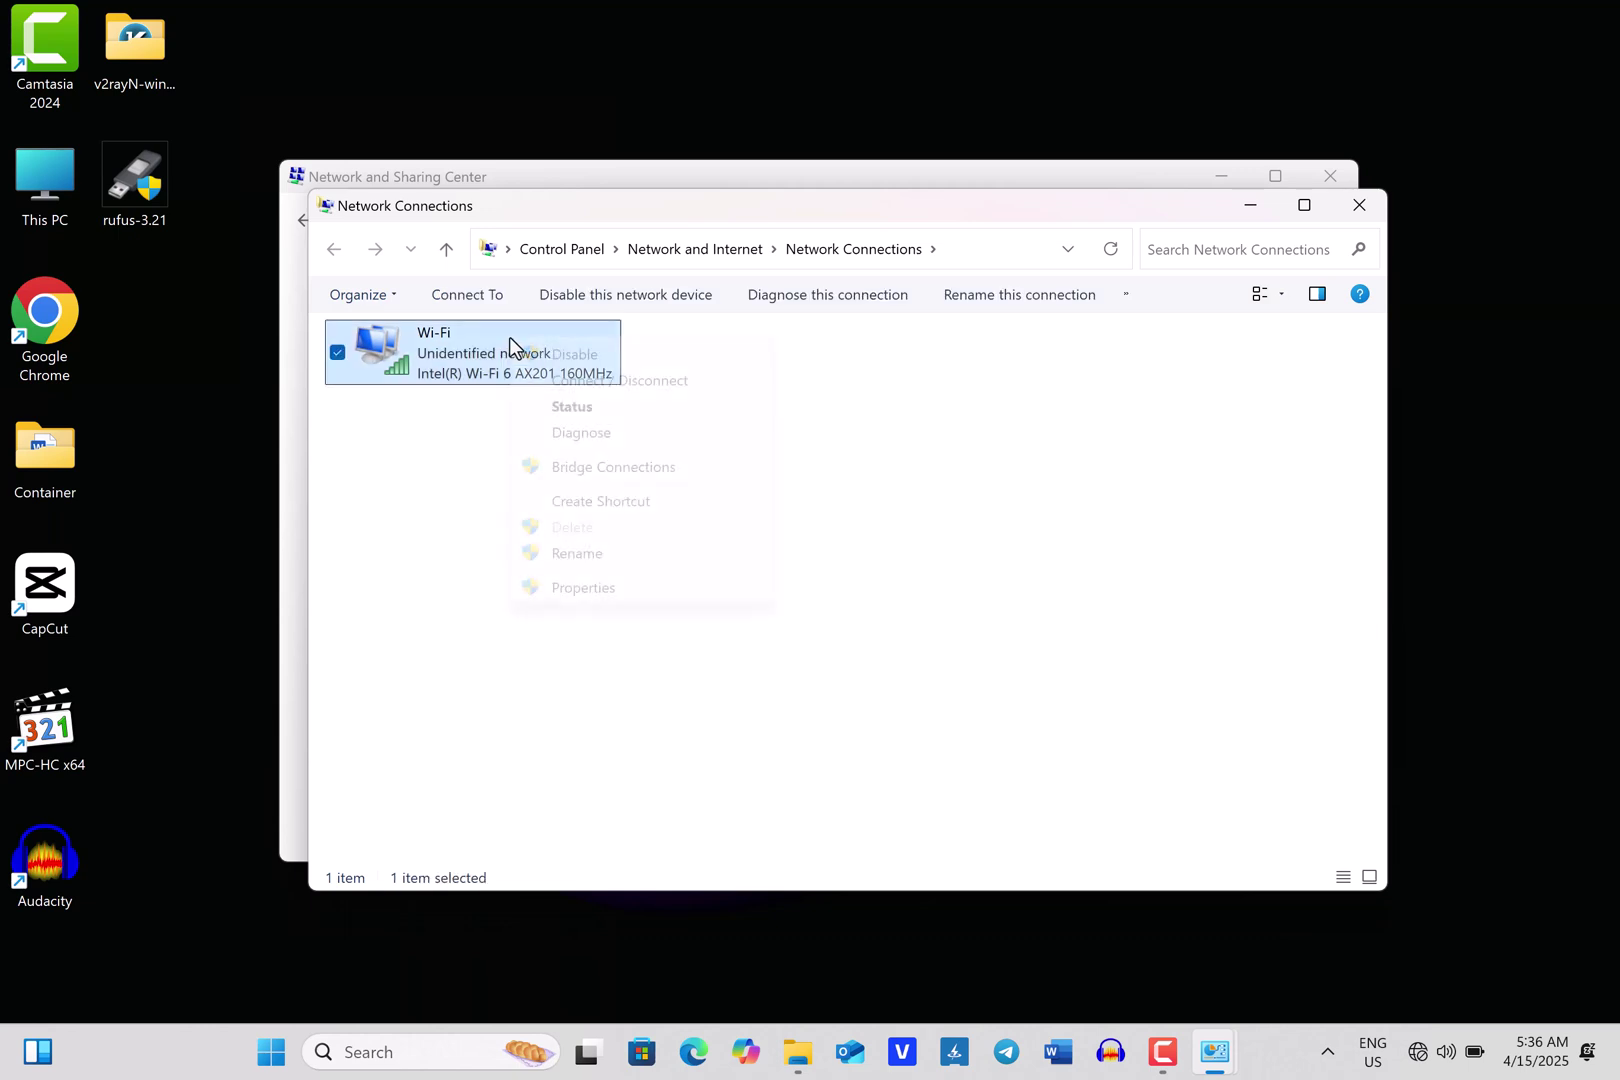
Open the Wi-Fi adapter's TCP/IPv4 Properties, showing static IP 192.168.1.3 and gateway 192.168.1.6
{"action": "left_click", "coordinate": [583, 589]}
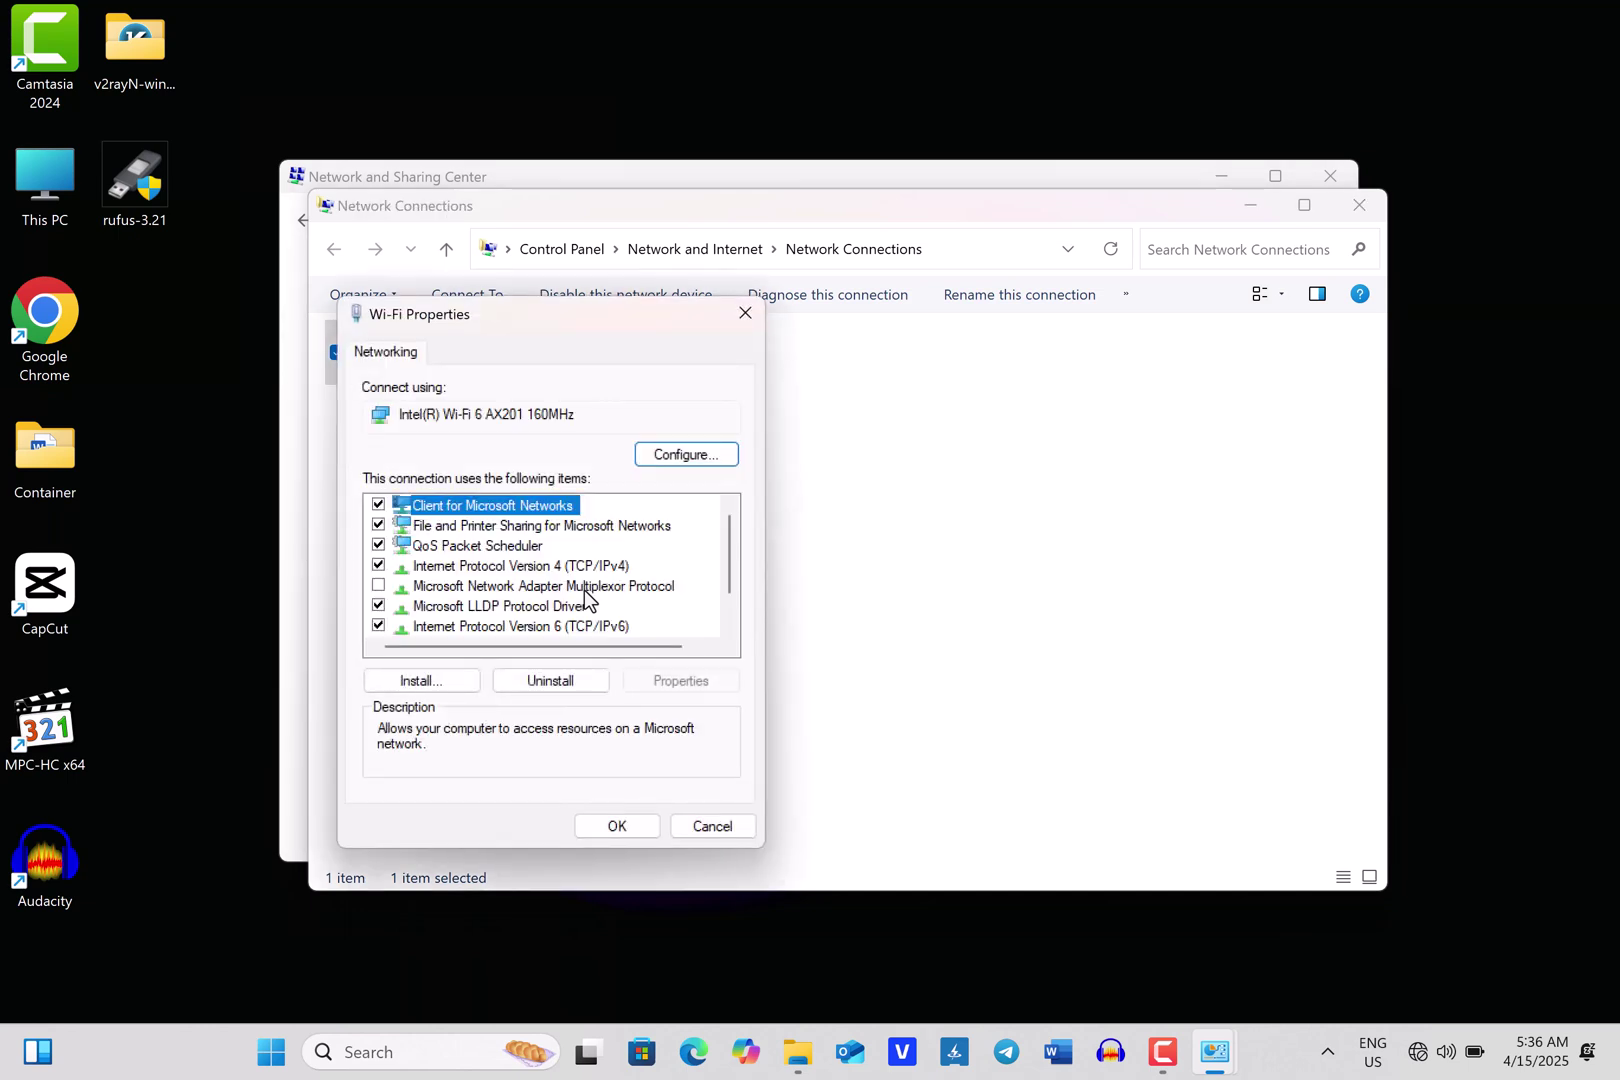
{"action": "left_click", "coordinate": [452, 567]}
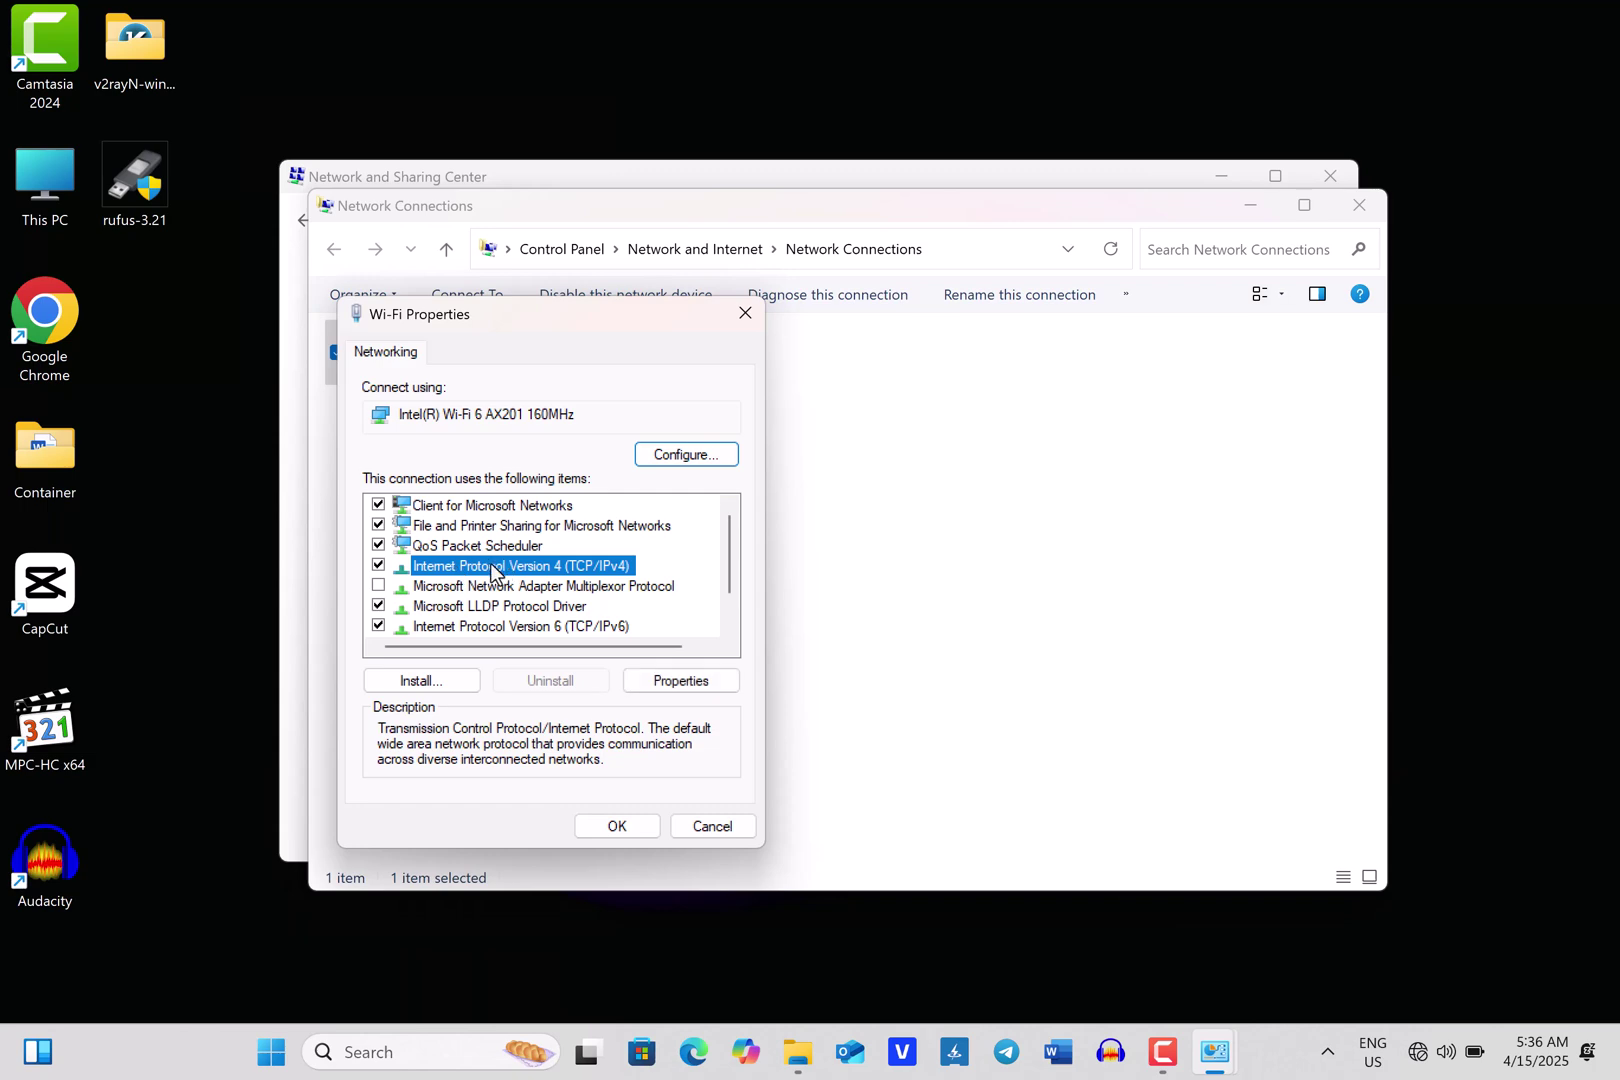
{"action": "left_click", "coordinate": [663, 680]}
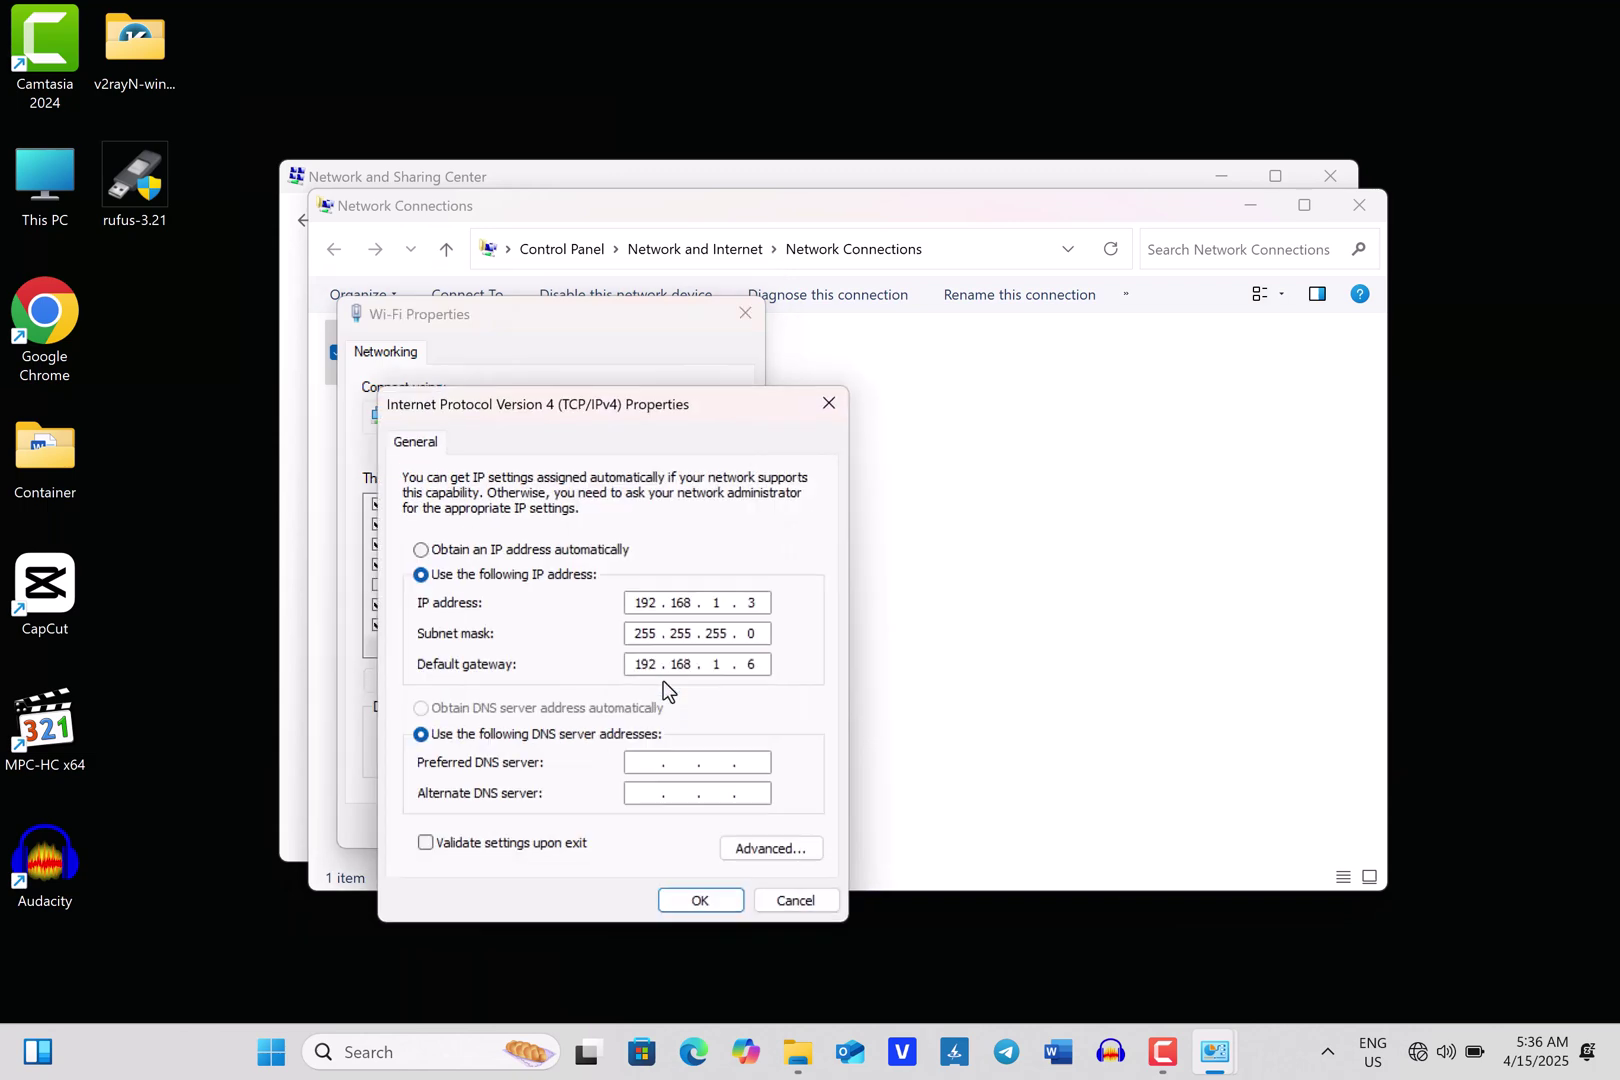
Clear the static IP, subnet mask and gateway, and set IPv4 to obtain an address automatically
{"action": "left_click", "coordinate": [760, 606]}
{"action": "key", "text": "BackSpace"}
{"action": "key", "text": "BackSpace"}
{"action": "key", "text": "BackSpace"}
{"action": "key", "text": "BackSpace"}
{"action": "key", "text": "BackSpace"}
{"action": "key", "text": "BackSpace"}
{"action": "key", "text": "BackSpace"}
{"action": "key", "text": "BackSpace"}
{"action": "key", "text": "BackSpace"}
{"action": "left_click", "coordinate": [752, 636]}
{"action": "key", "text": "BackSpace"}
{"action": "key", "text": "BackSpace"}
{"action": "key", "text": "BackSpace"}
{"action": "key", "text": "BackSpace"}
{"action": "key", "text": "BackSpace"}
{"action": "key", "text": "BackSpace"}
{"action": "key", "text": "BackSpace"}
{"action": "key", "text": "BackSpace"}
{"action": "key", "text": "BackSpace"}
{"action": "key", "text": "BackSpace"}
{"action": "key", "text": "Tab"}
{"action": "key", "text": "BackSpace"}
{"action": "left_click", "coordinate": [766, 661]}
{"action": "key", "text": "BackSpace"}
{"action": "key", "text": "BackSpace"}
{"action": "key", "text": "BackSpace"}
{"action": "key", "text": "BackSpace"}
{"action": "key", "text": "BackSpace"}
{"action": "key", "text": "BackSpace"}
{"action": "key", "text": "BackSpace"}
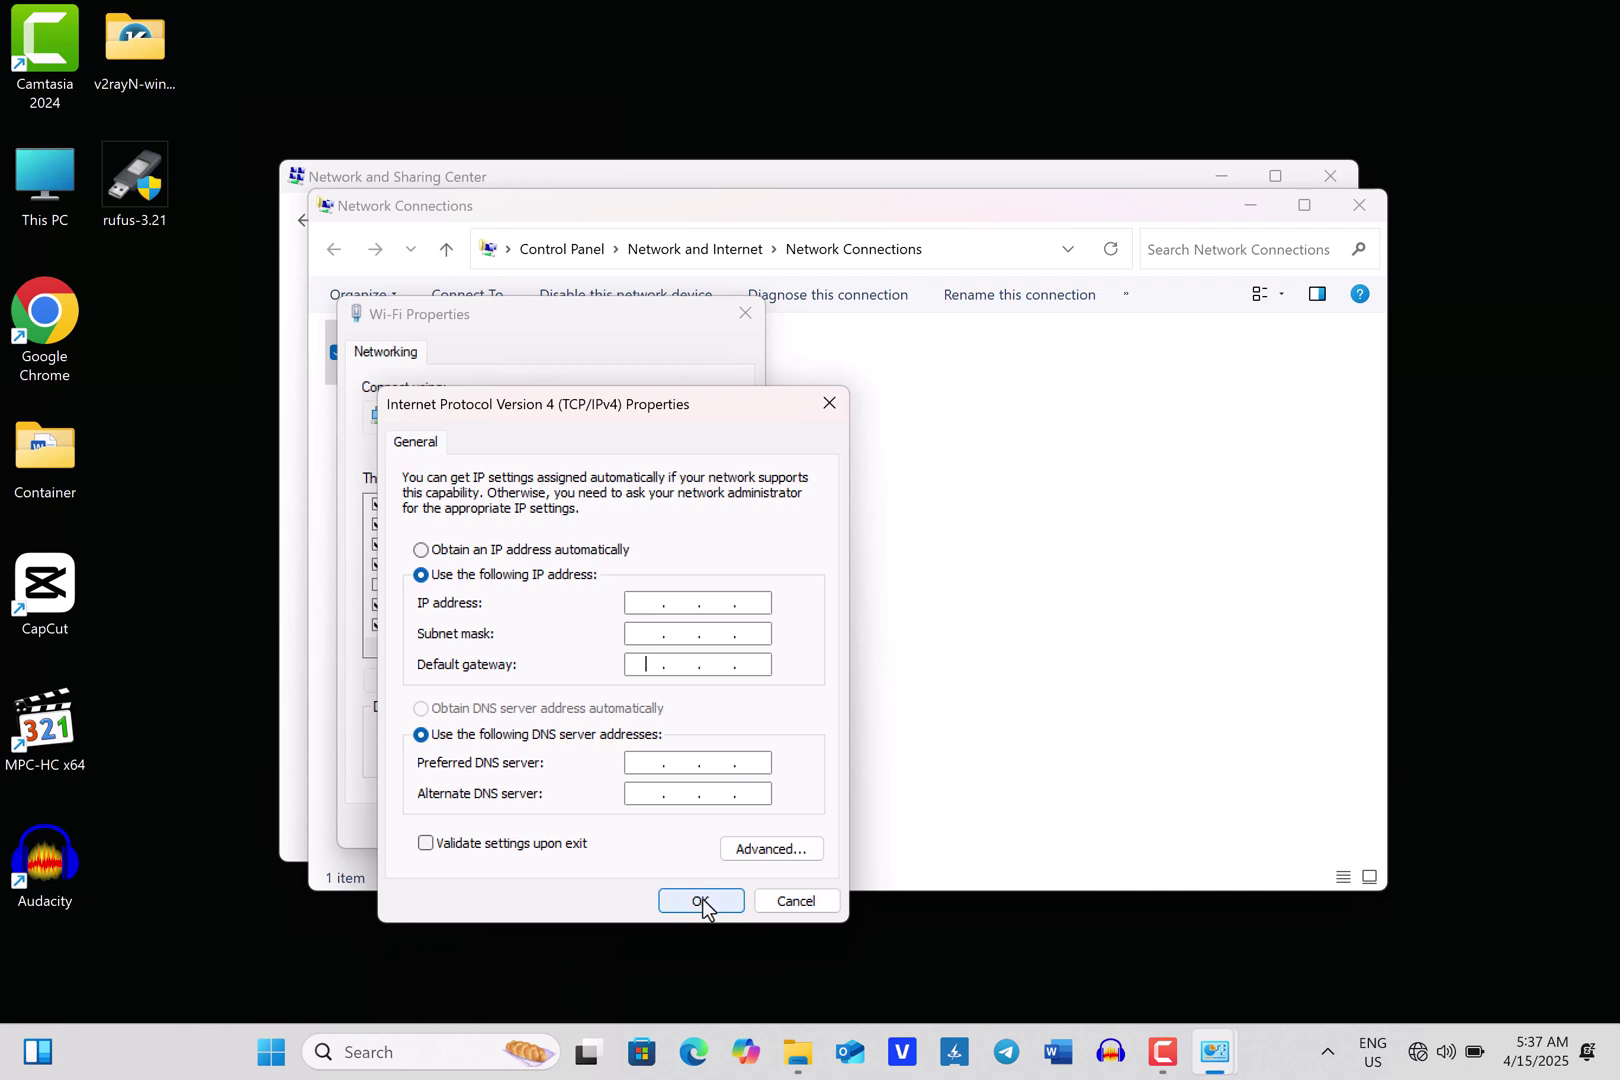
{"action": "left_click", "coordinate": [424, 551]}
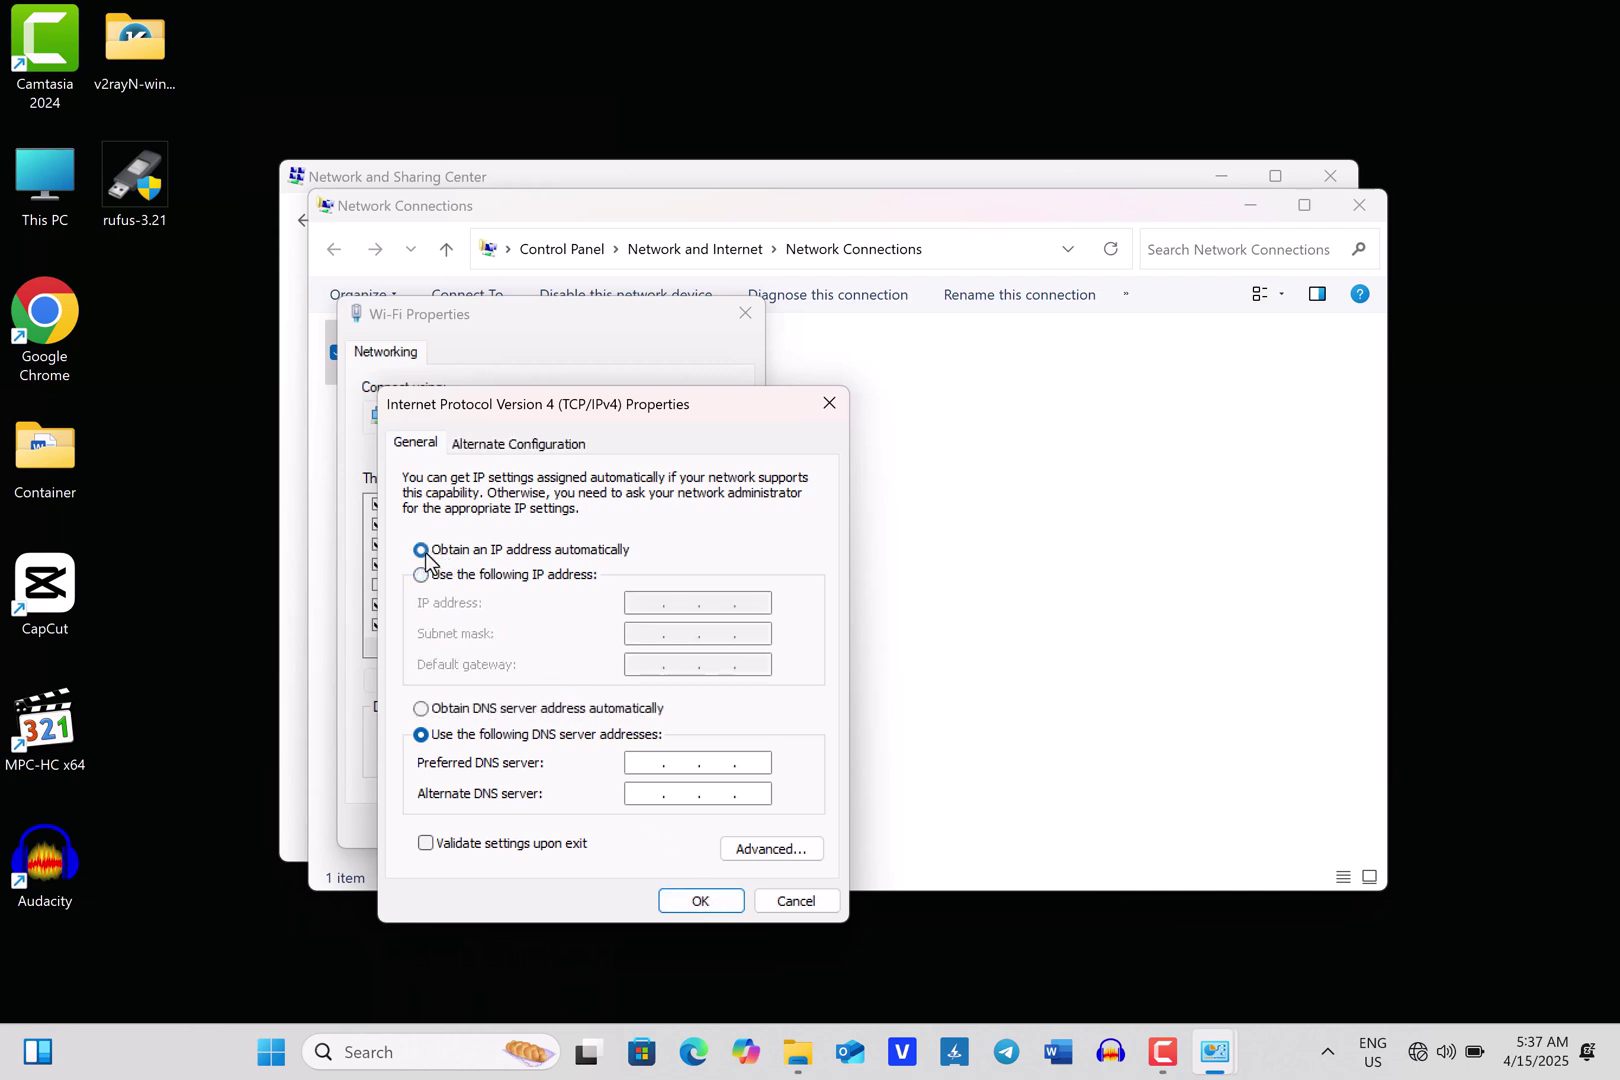
{"action": "left_click", "coordinate": [701, 906]}
Close the network windows and recheck the Wi-Fi status in Quick Settings
{"action": "left_click", "coordinate": [745, 313]}
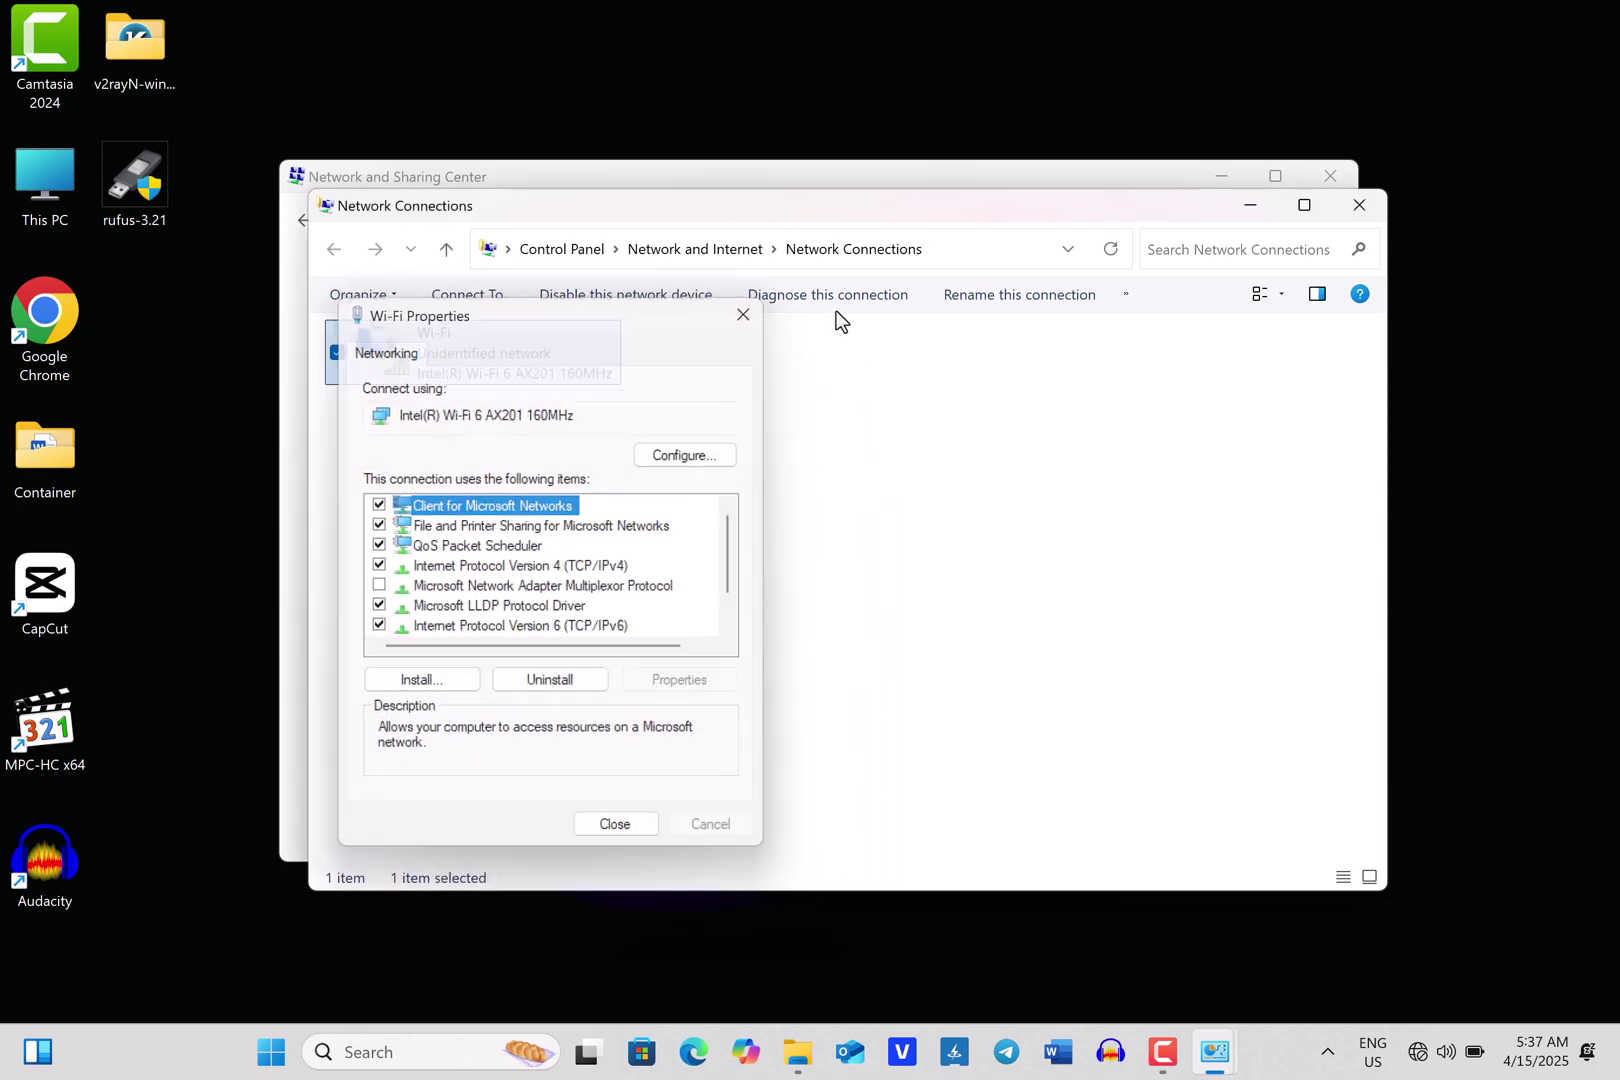
{"action": "left_click", "coordinate": [1359, 205]}
{"action": "left_click", "coordinate": [1330, 176]}
{"action": "left_click", "coordinate": [1428, 1052]}
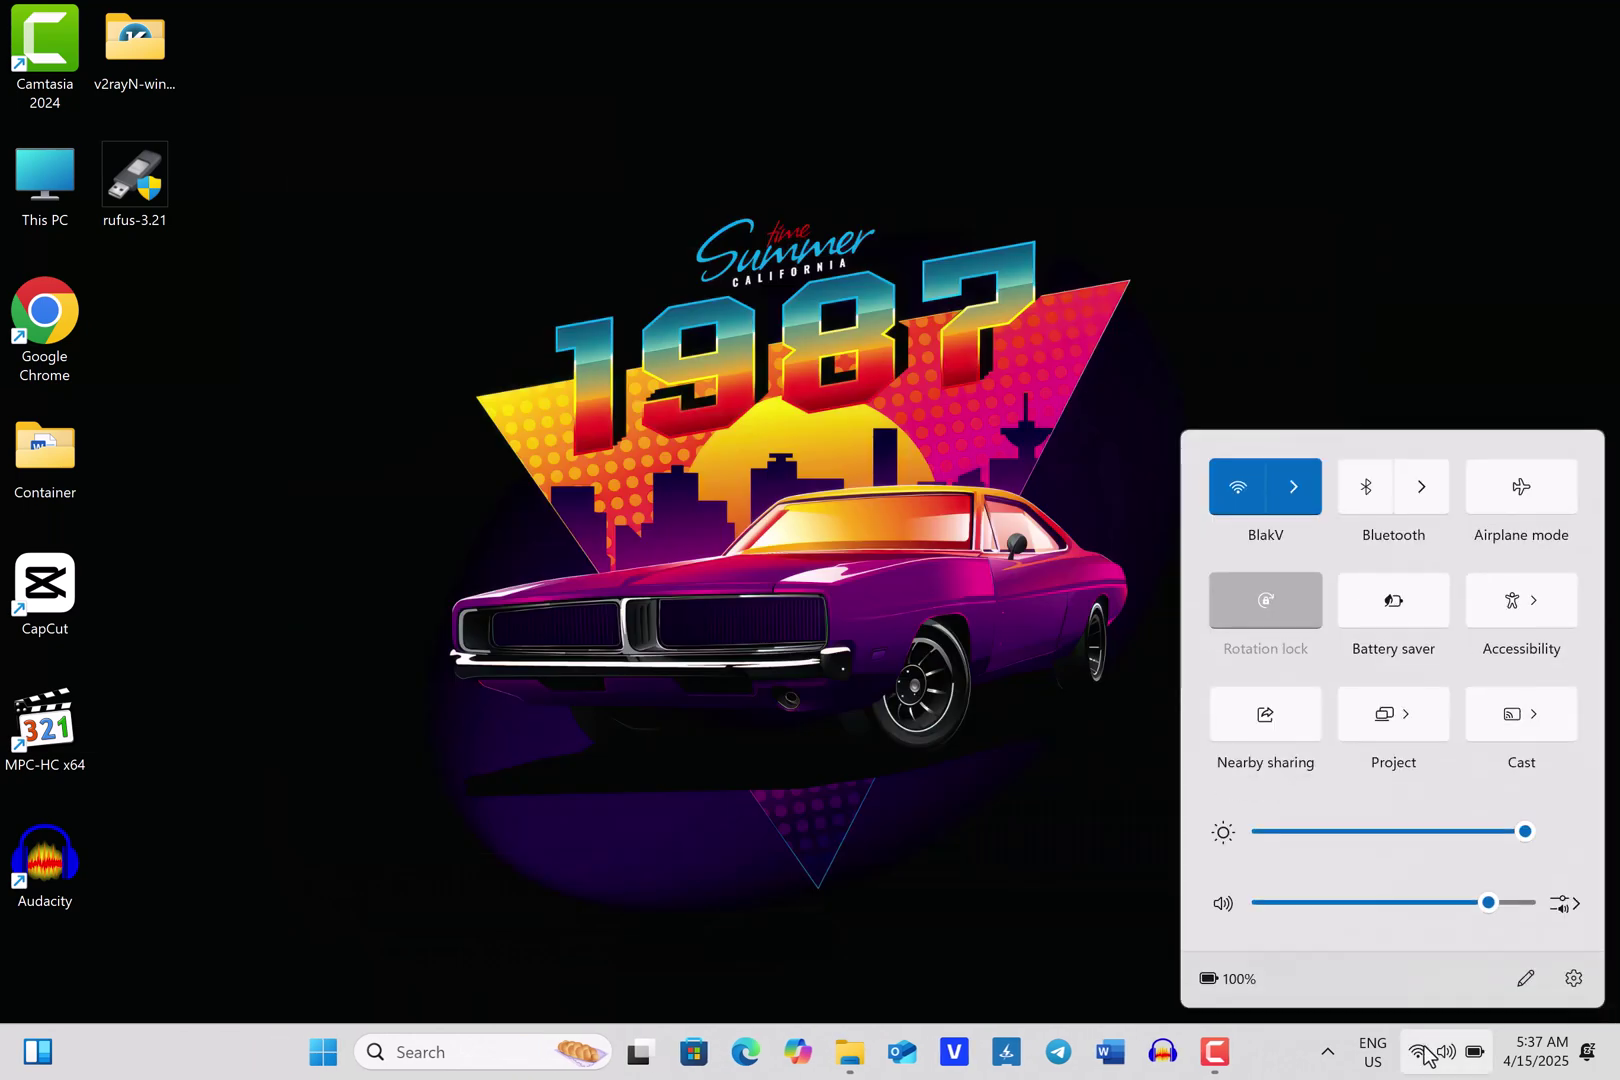
{"action": "left_click", "coordinate": [1298, 485]}
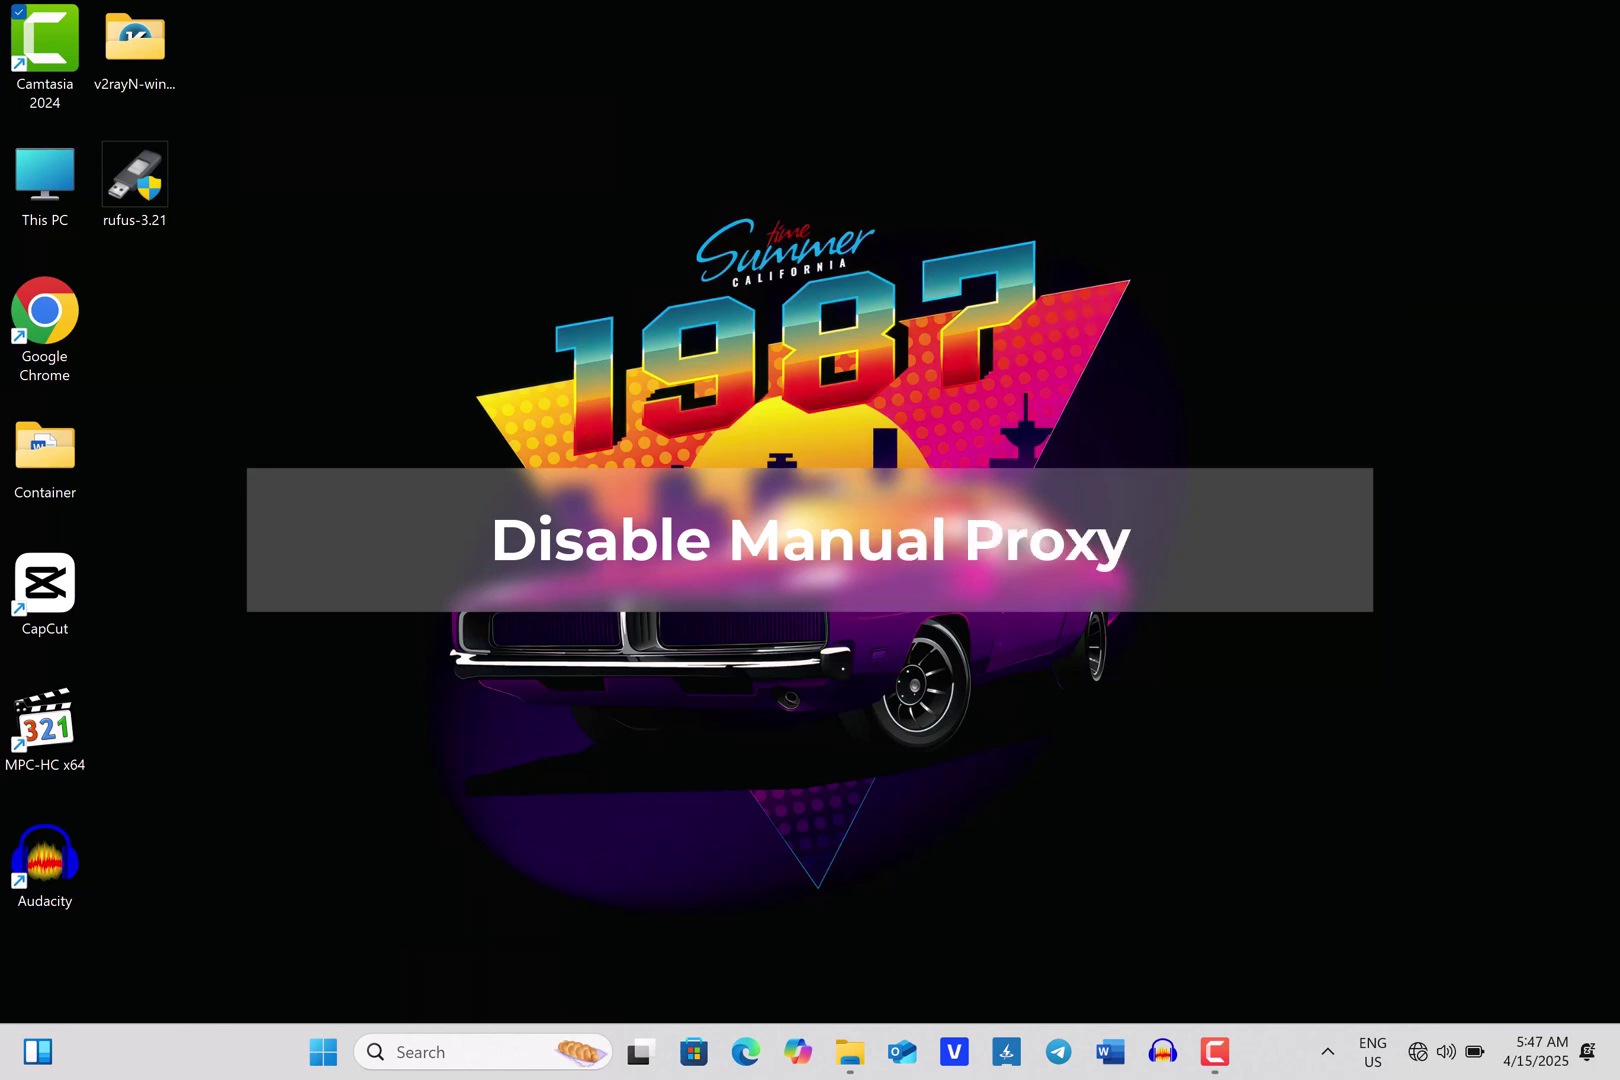
Turn off 'Use a proxy server' under Network & internet > Proxy, save, and close Settings
{"action": "left_click", "coordinate": [328, 1045]}
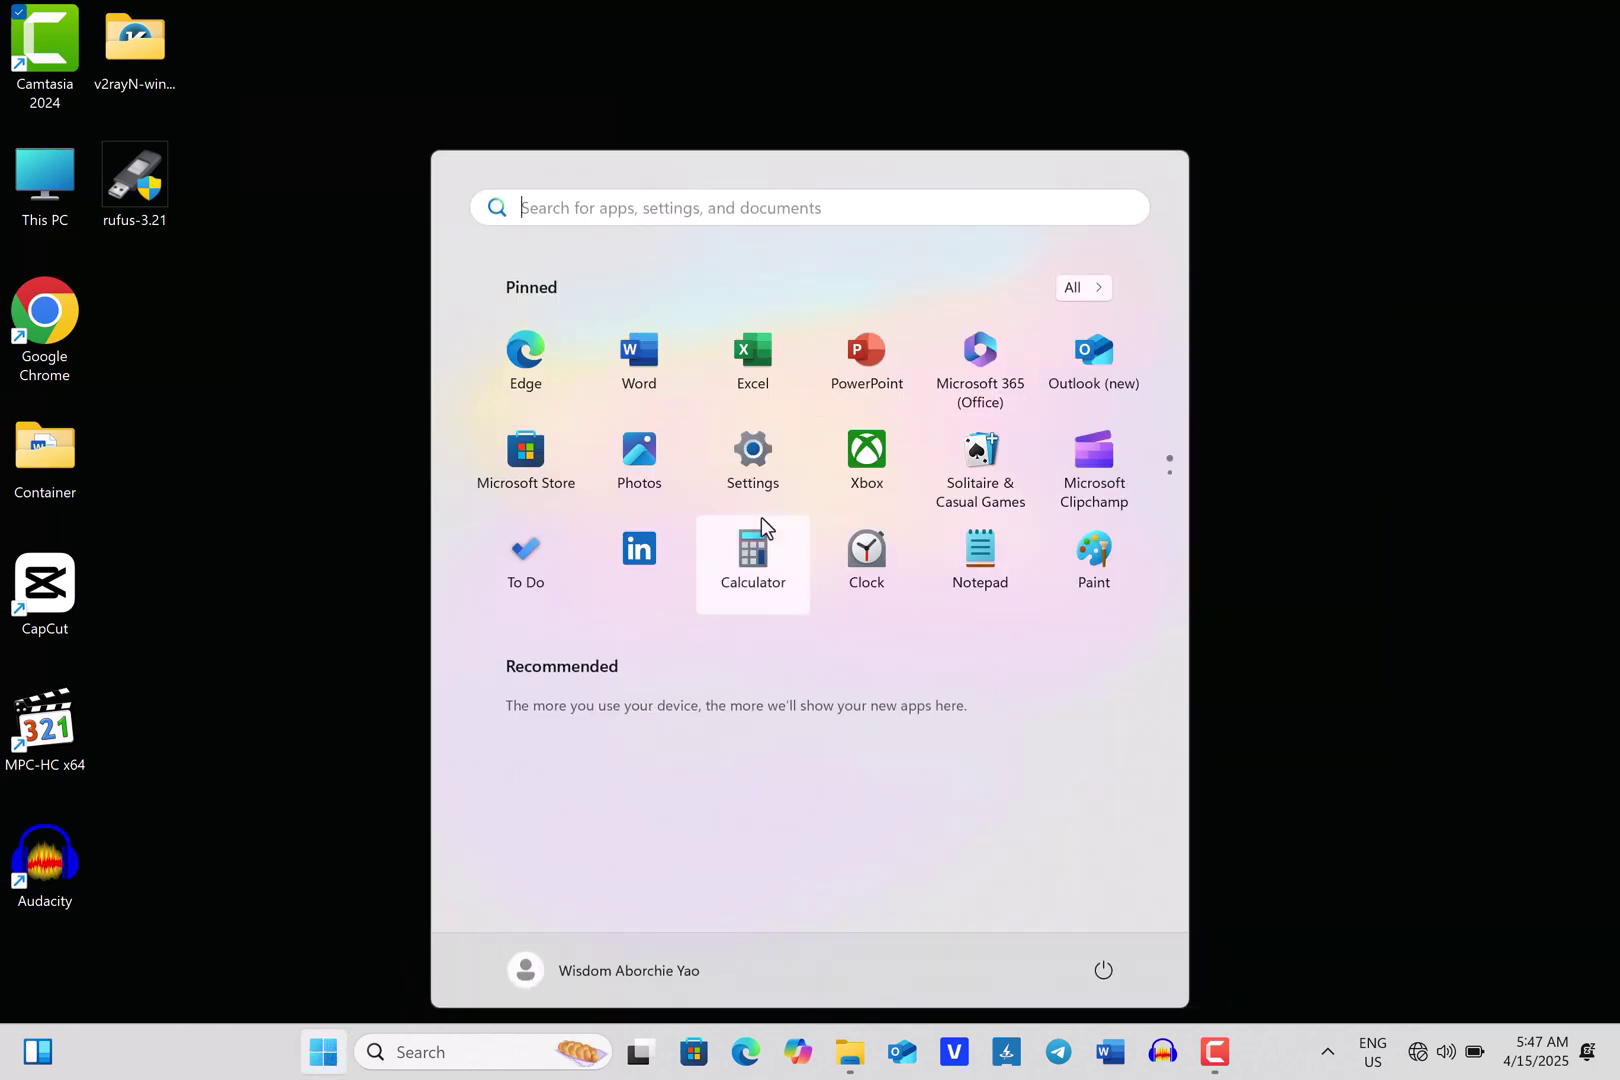
{"action": "left_click", "coordinate": [773, 490]}
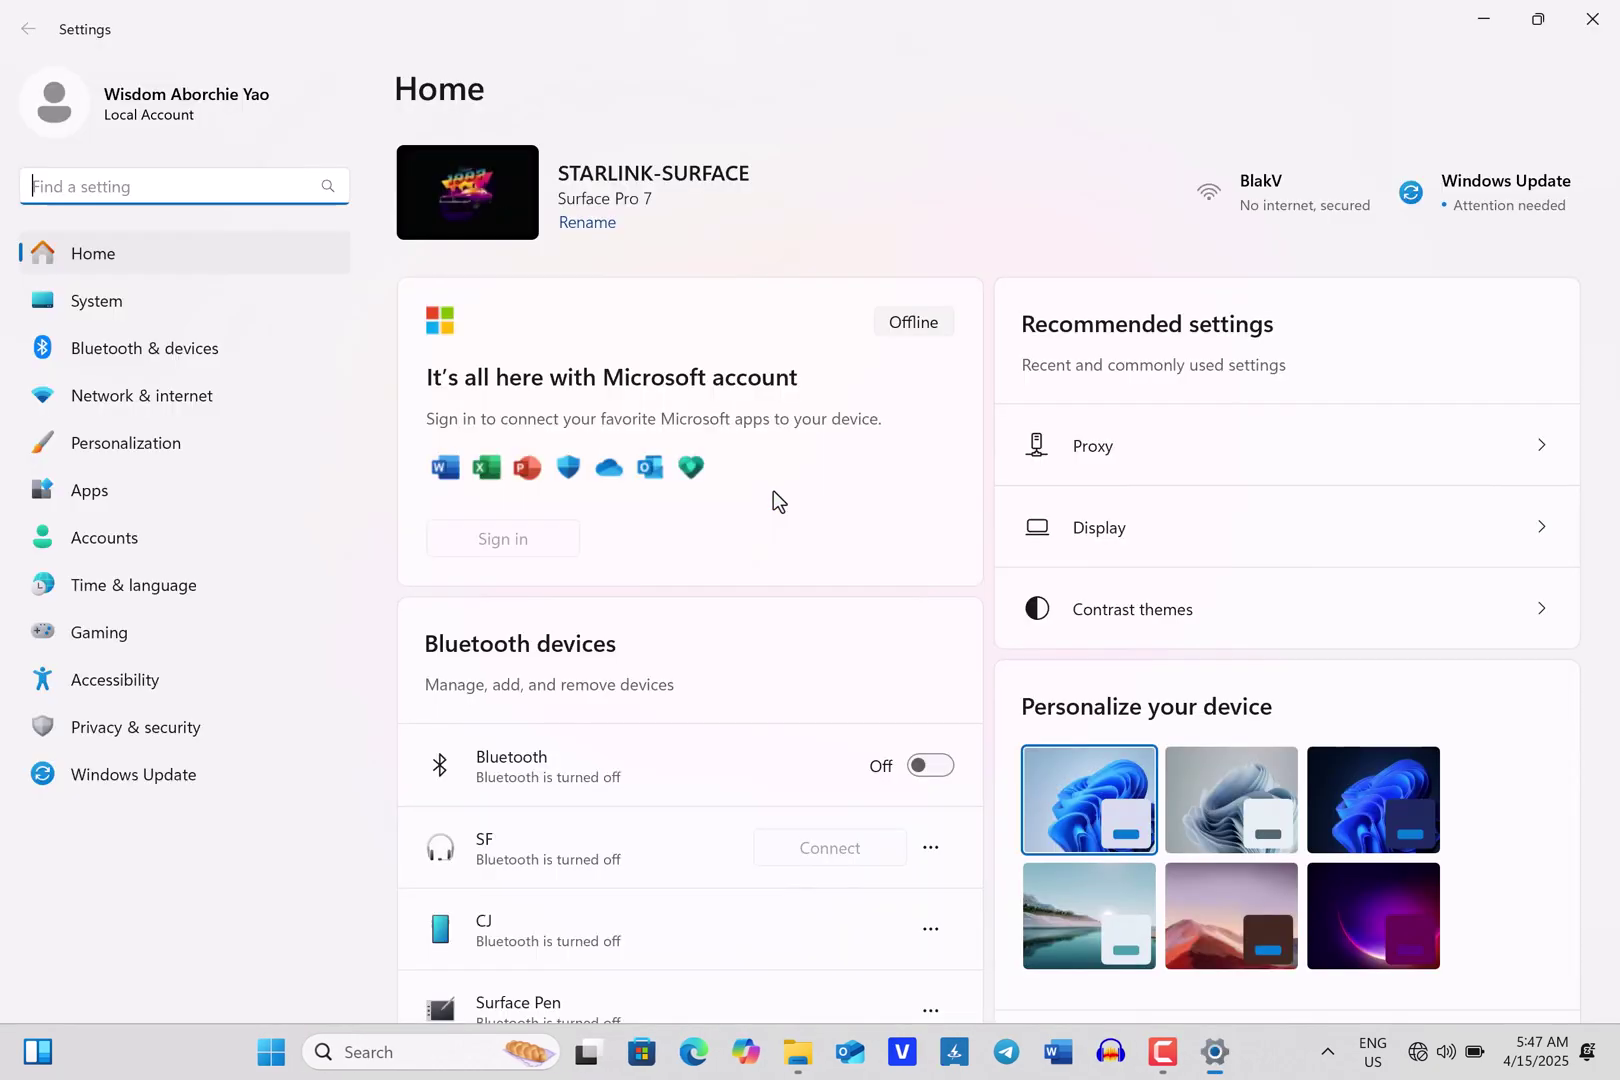
{"action": "left_click", "coordinate": [139, 404]}
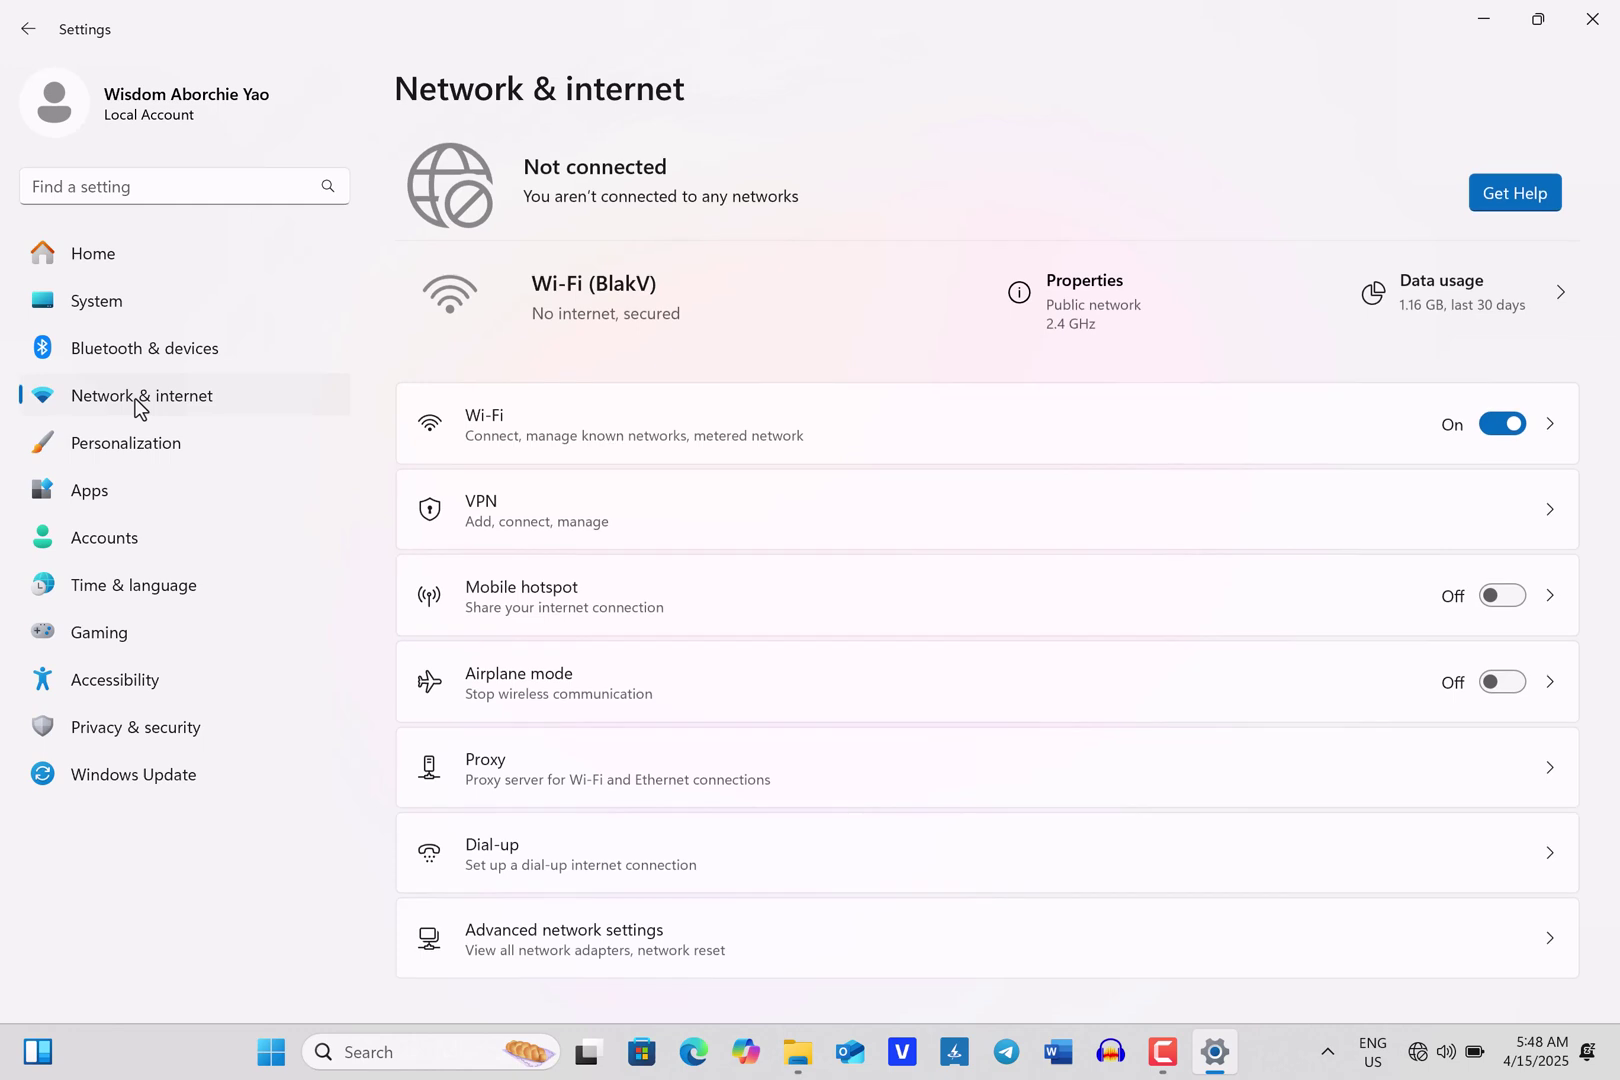
{"action": "left_click", "coordinate": [560, 750]}
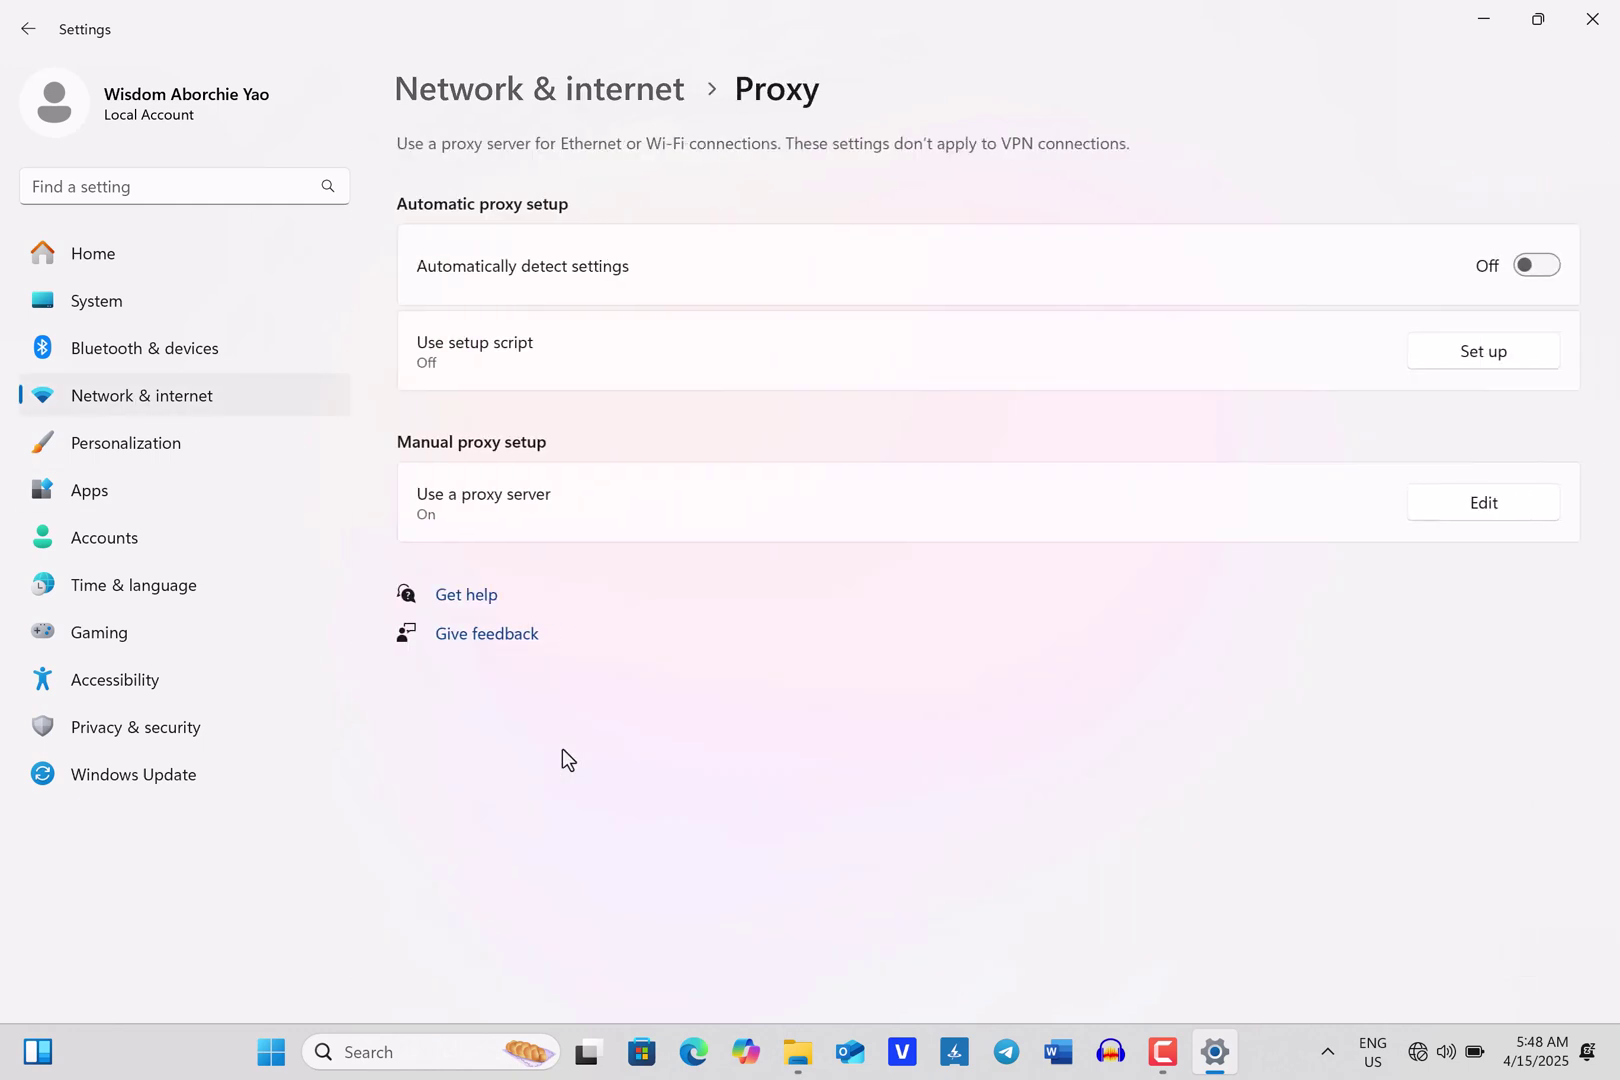
{"action": "left_click", "coordinate": [1452, 504]}
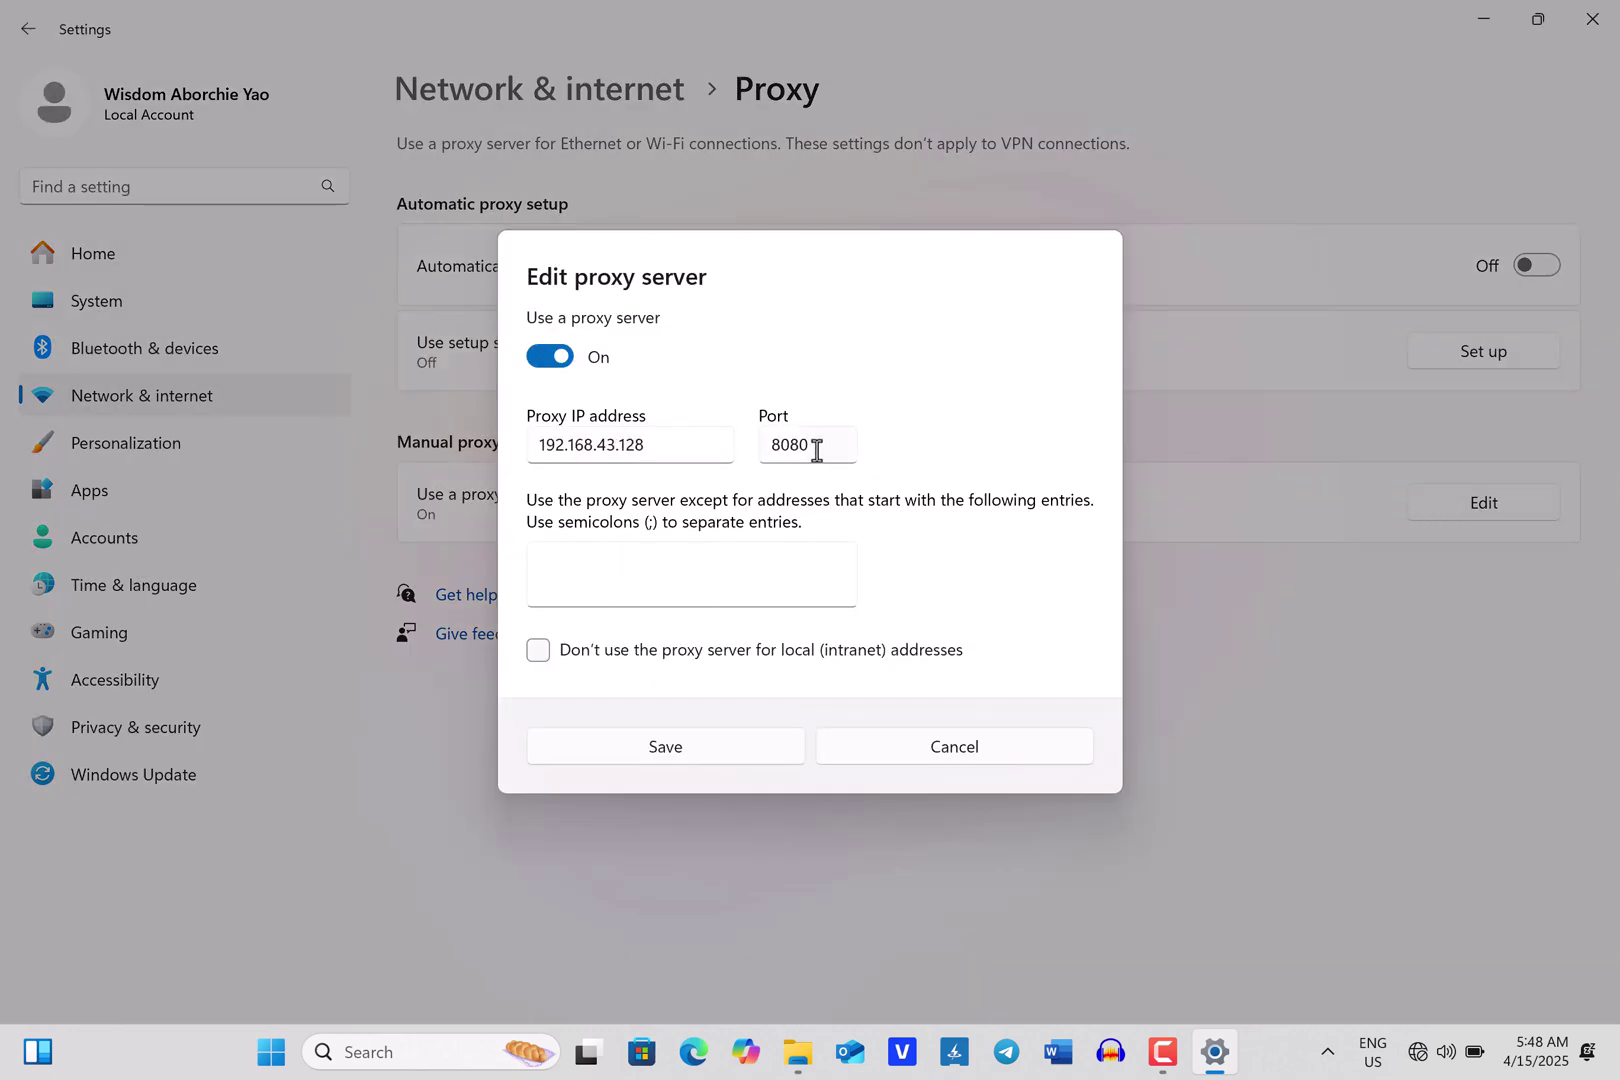
{"action": "left_click", "coordinate": [540, 358]}
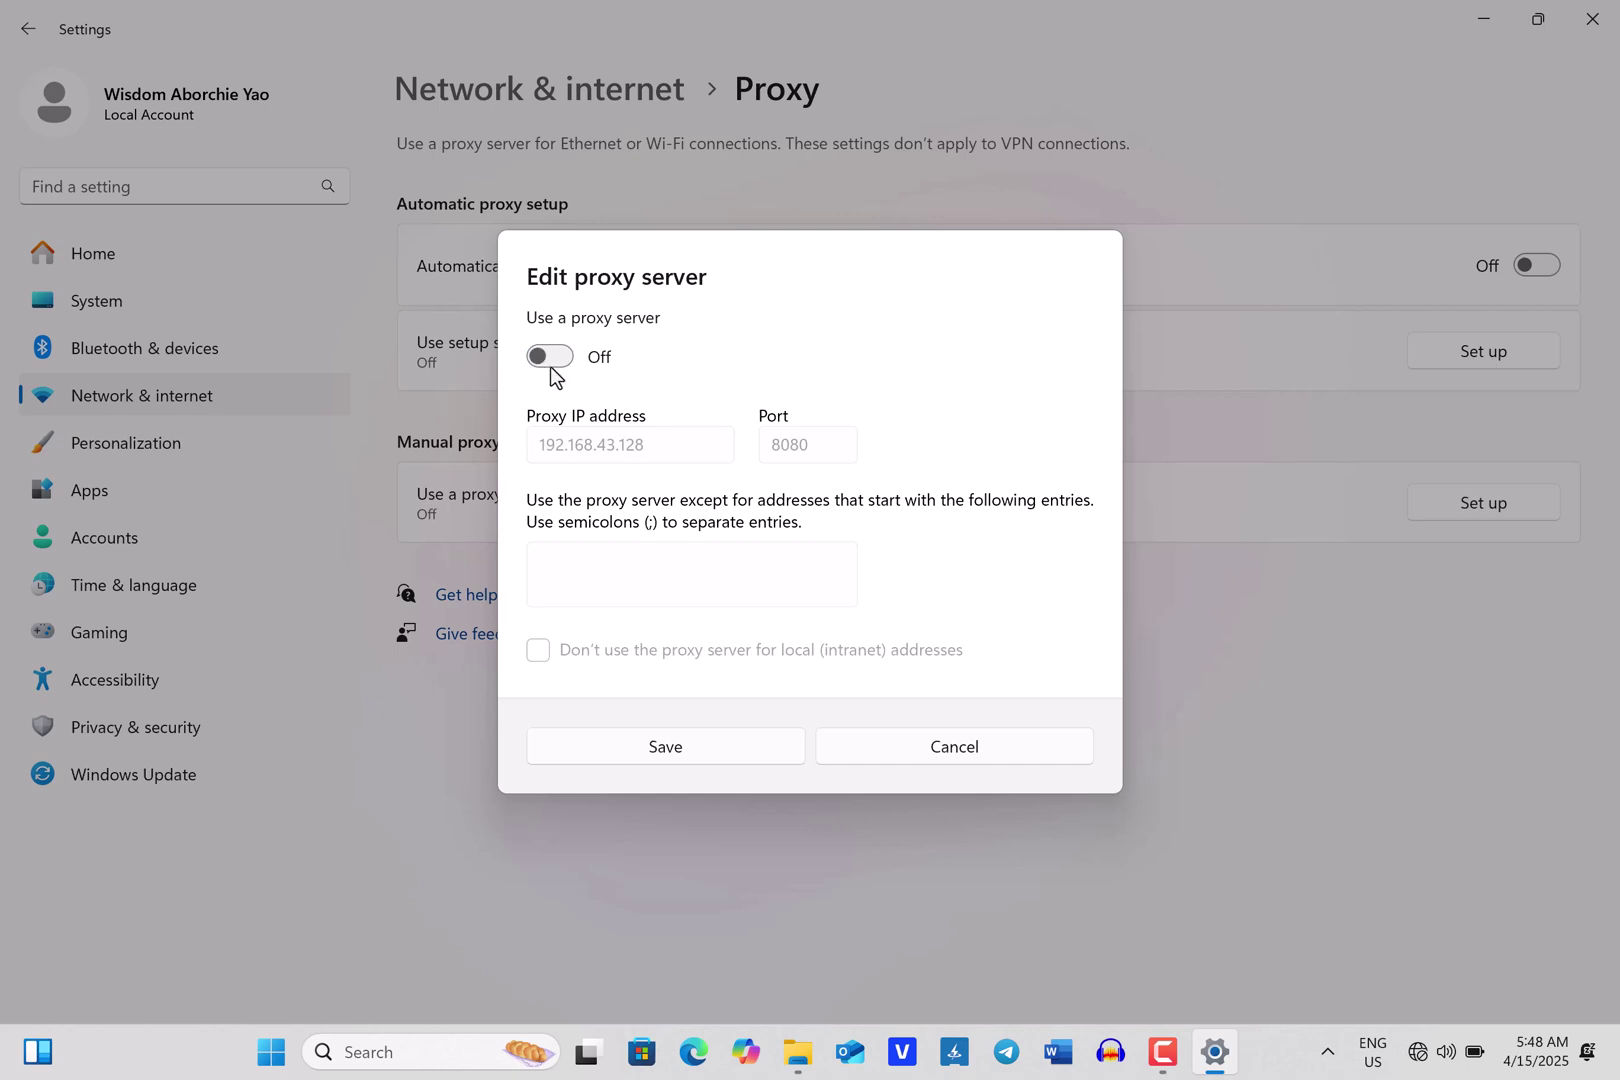
{"action": "left_click", "coordinate": [678, 746]}
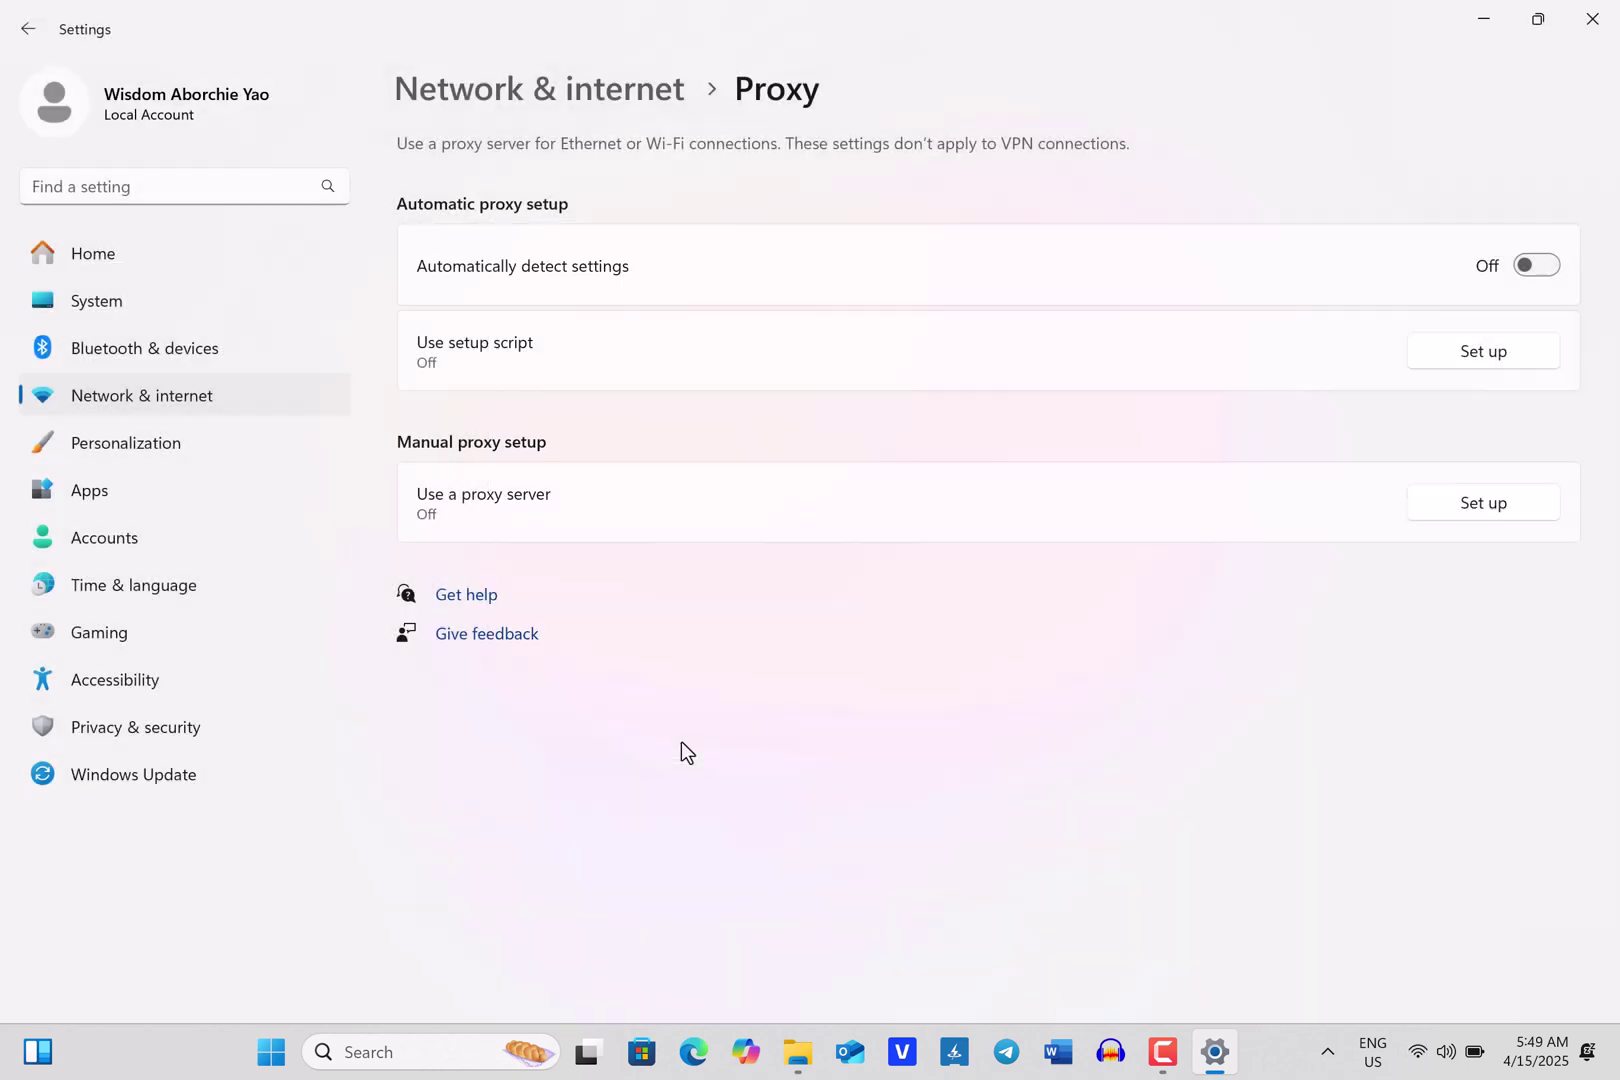
{"action": "left_click", "coordinate": [1592, 18]}
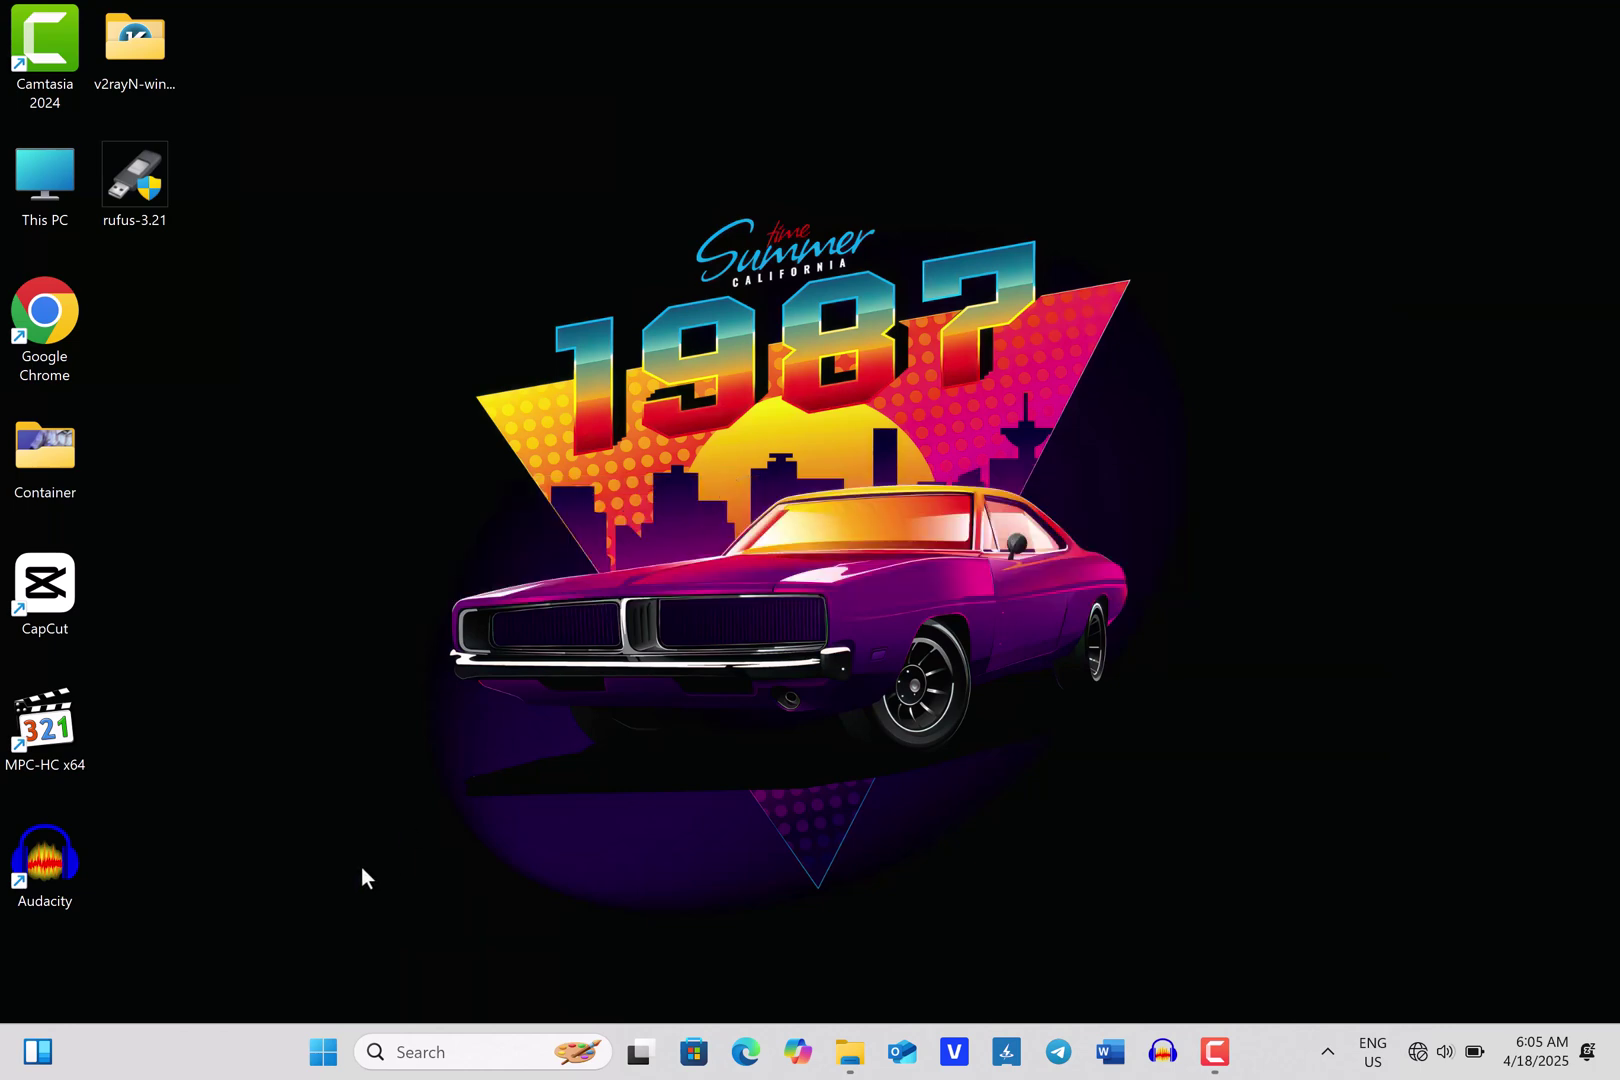
In an admin Command Prompt, run netsh winsock reset and netsh int ip reset
{"action": "left_click", "coordinate": [320, 1062]}
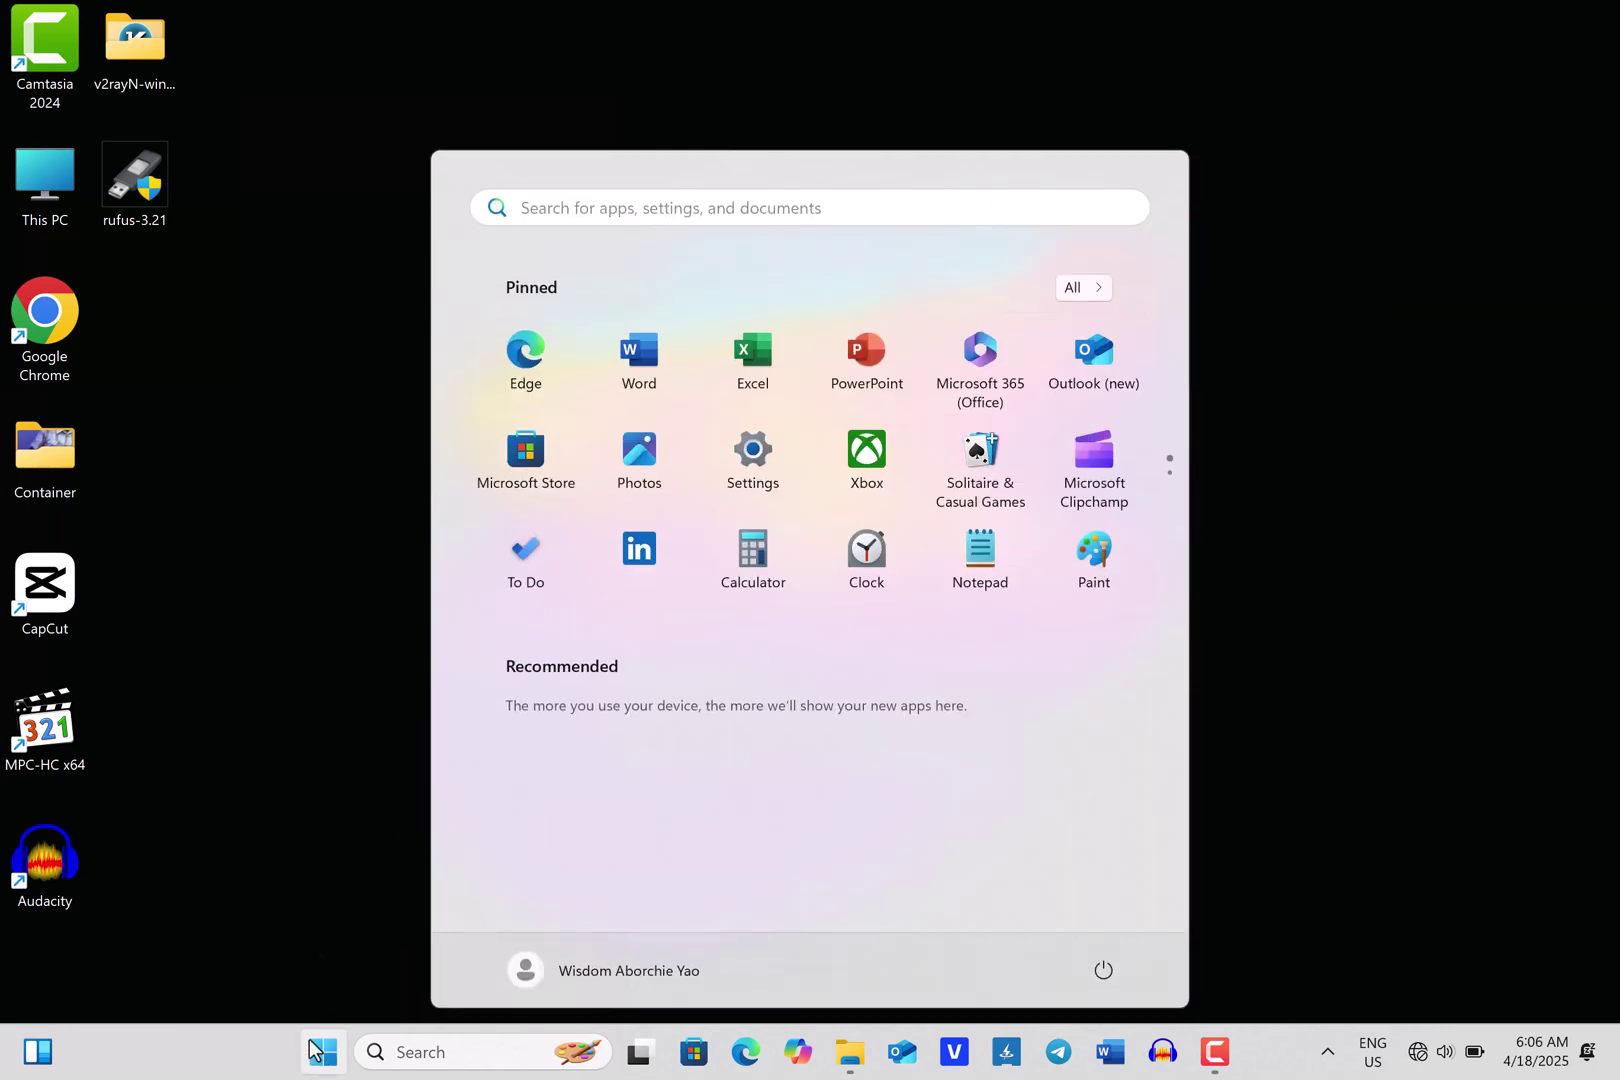
{"action": "type", "text": "command prompt"}
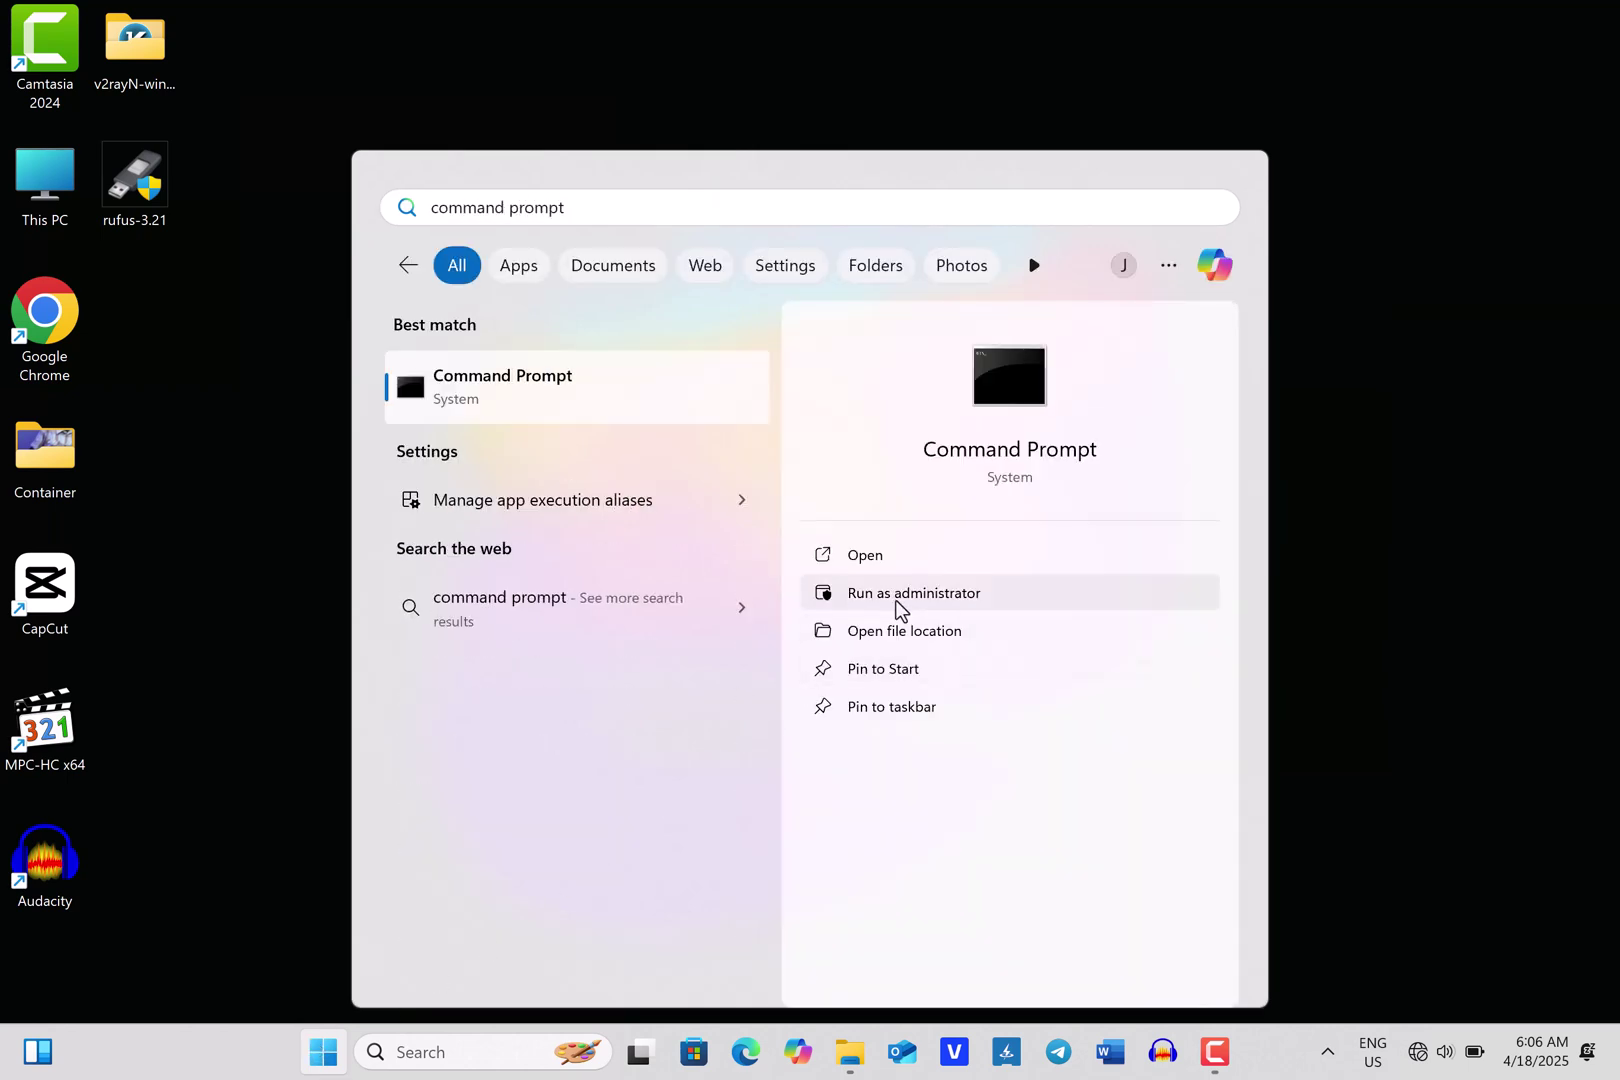
{"action": "left_click", "coordinate": [897, 597]}
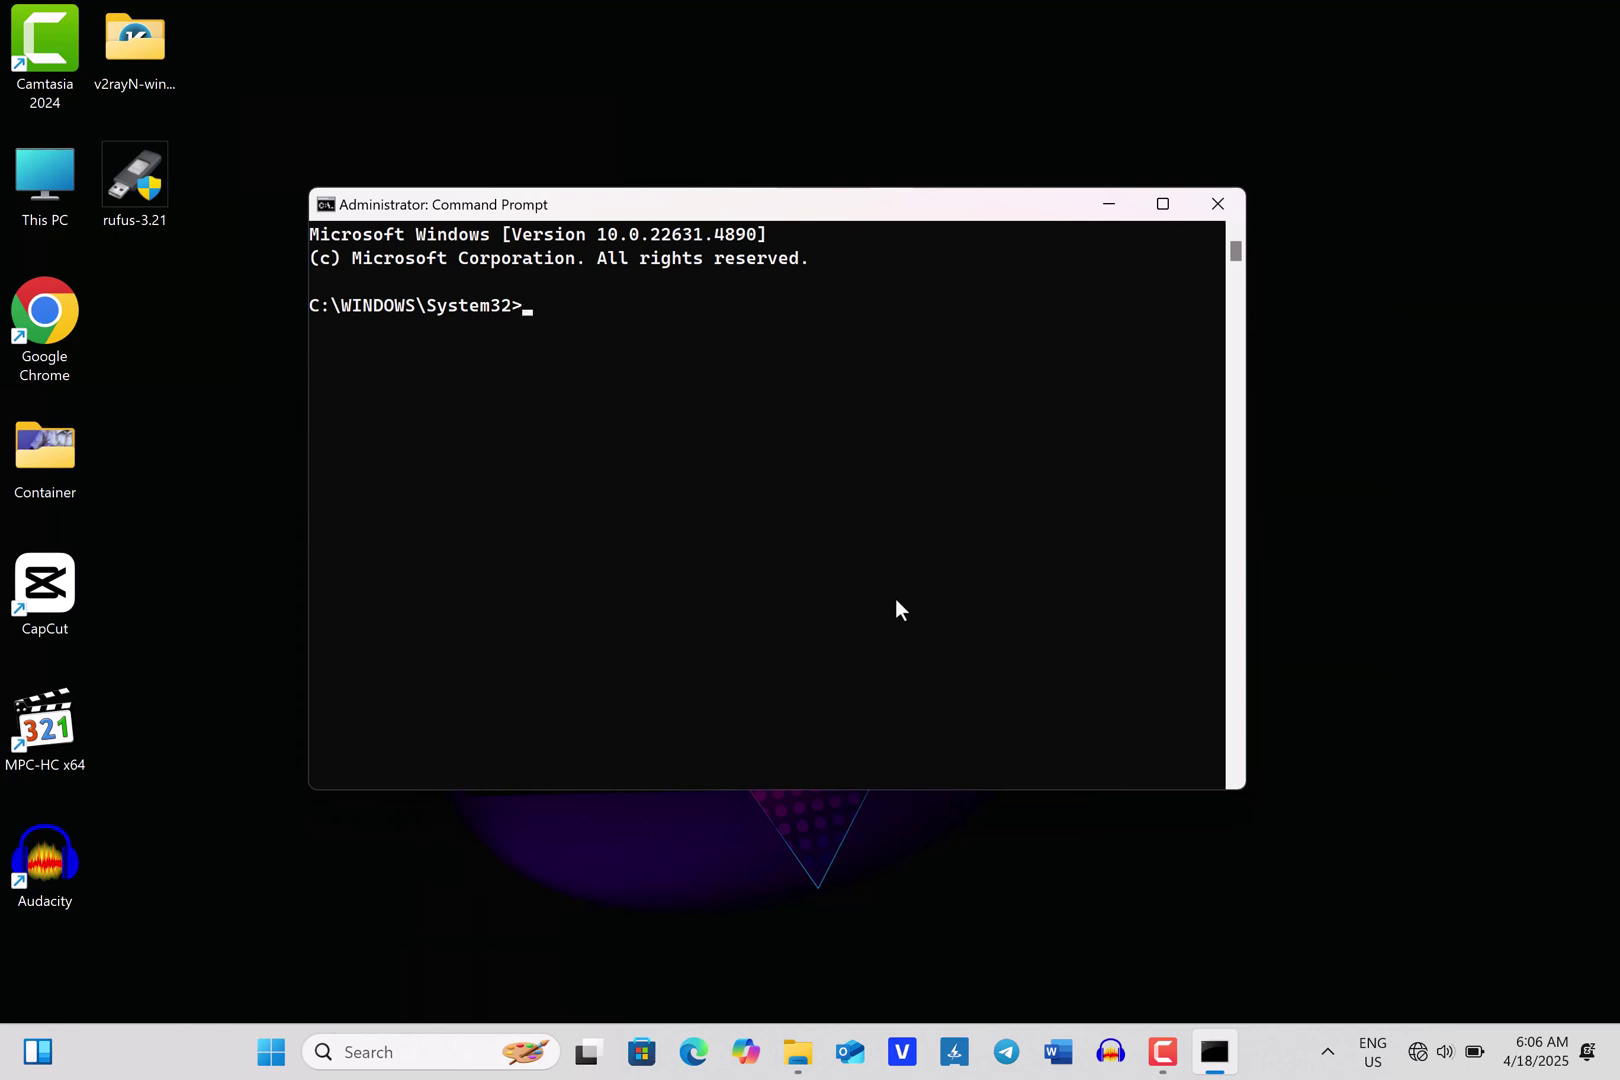
{"action": "type", "text": "netsh winsock reset"}
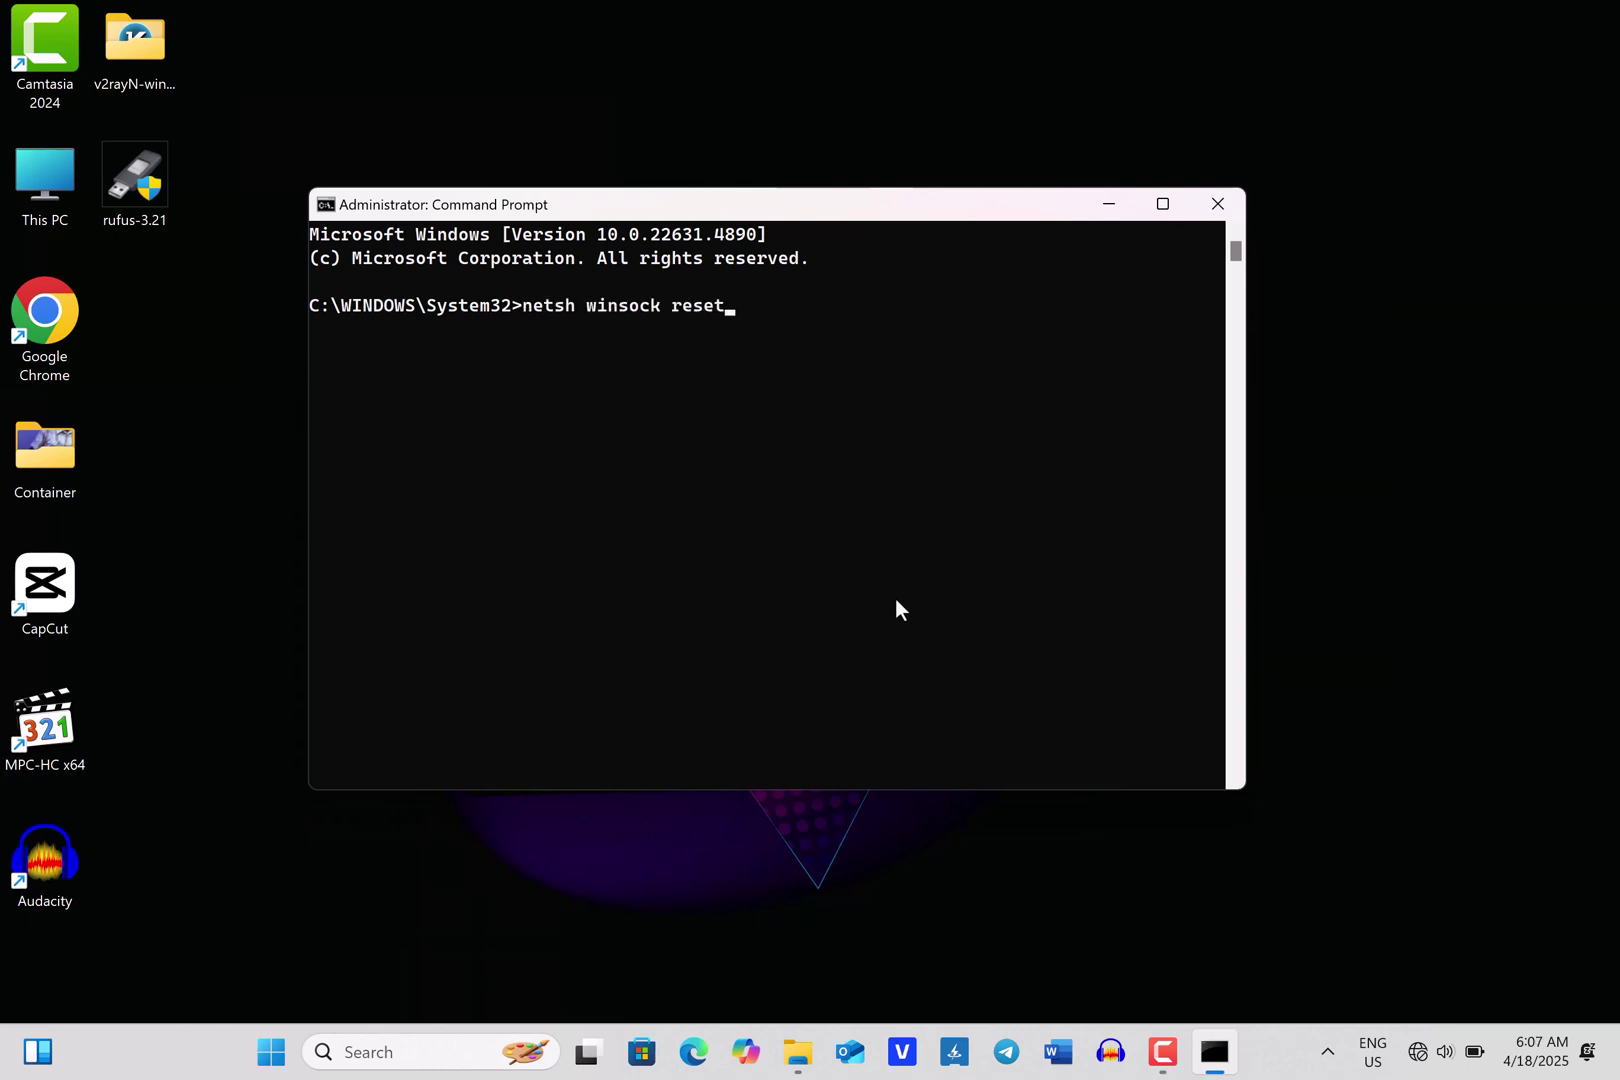
{"action": "key", "text": "Return"}
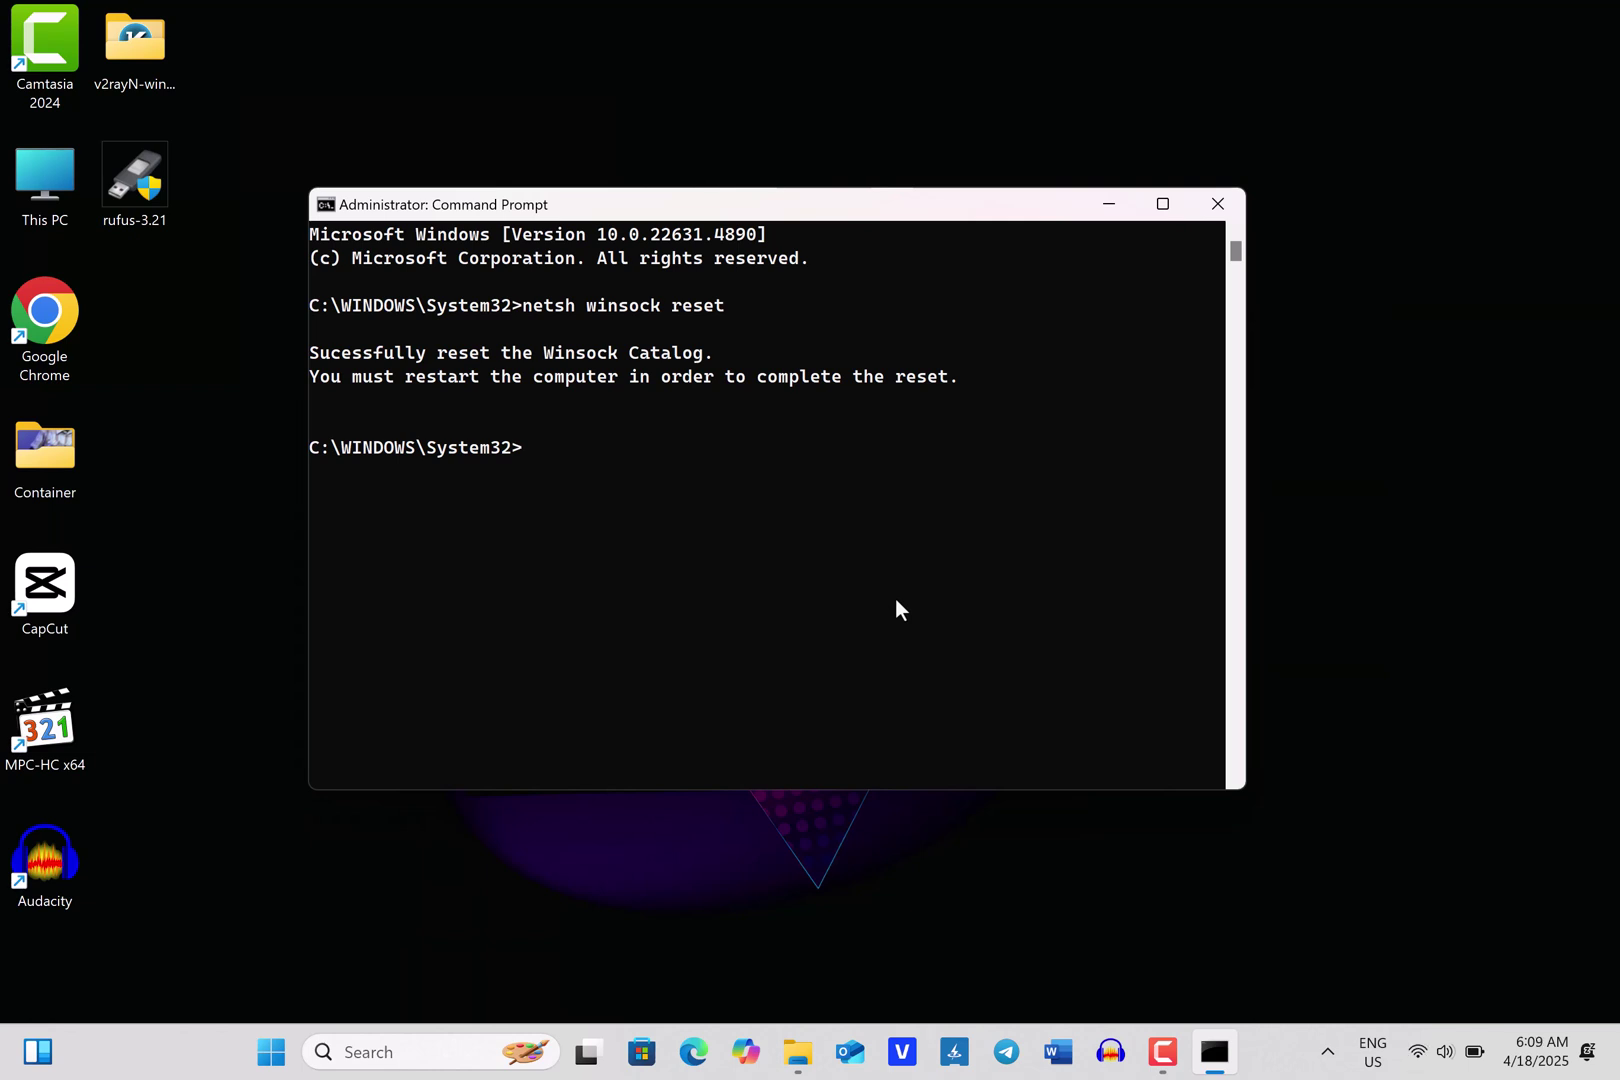
{"action": "type", "text": "netsh int ip reset"}
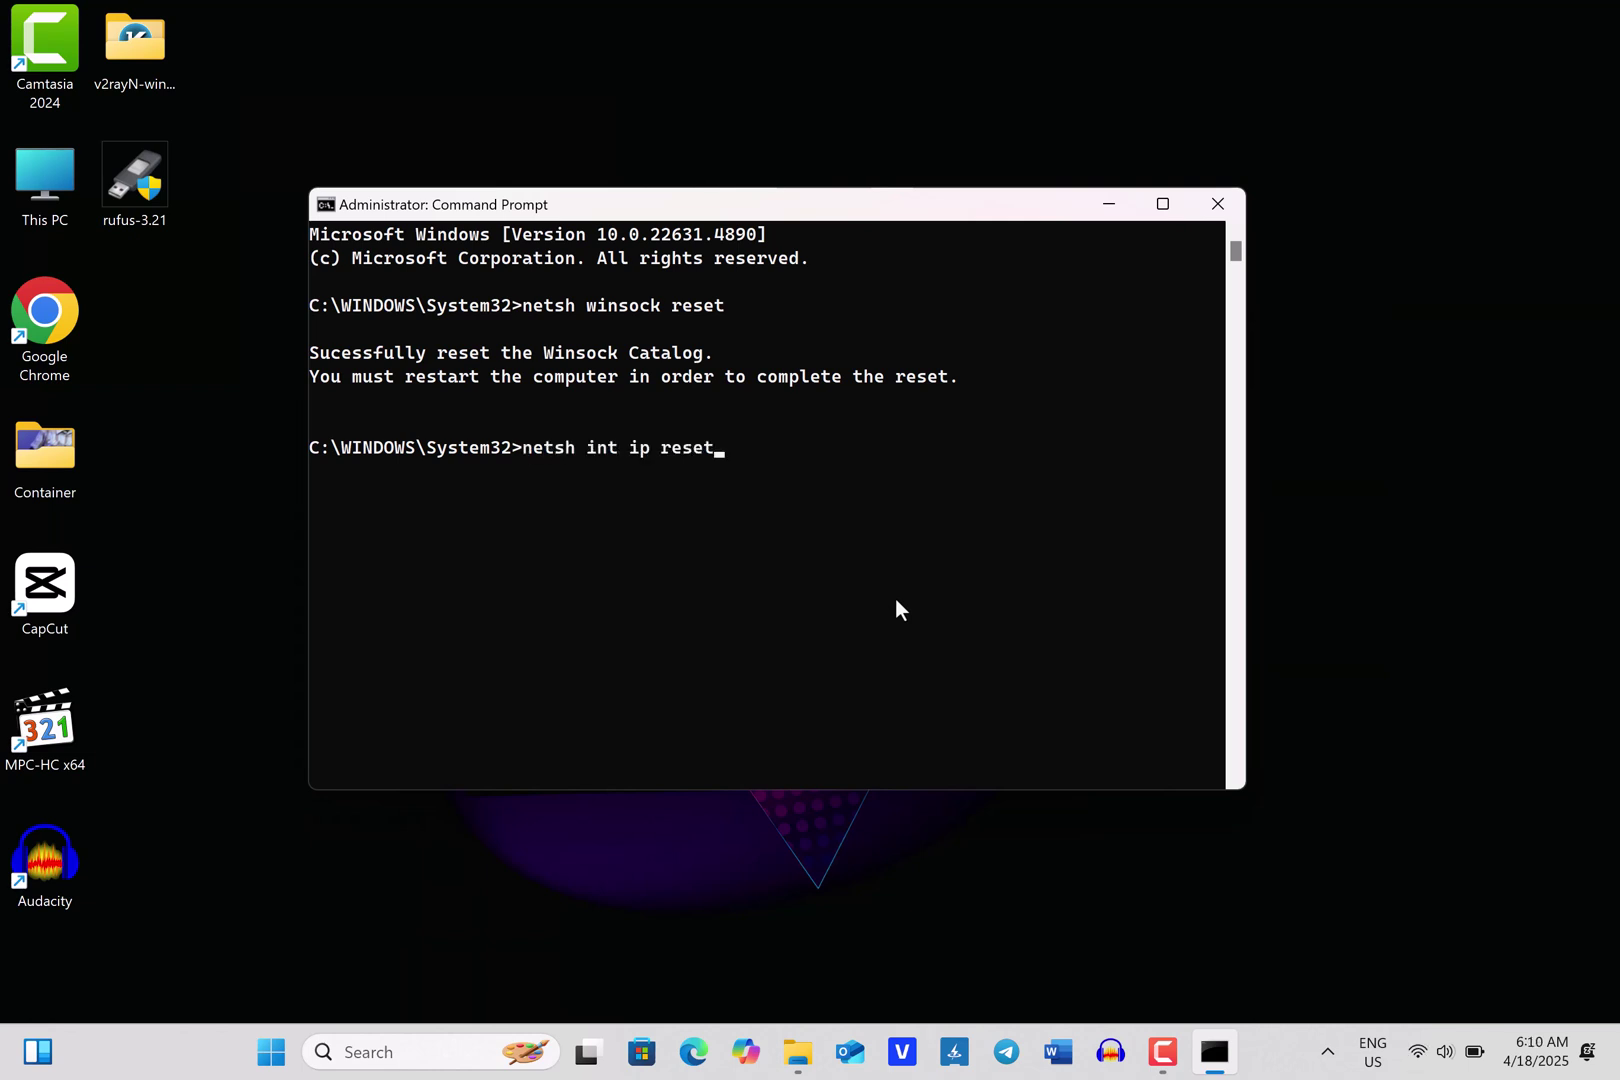
{"action": "key", "text": "Return"}
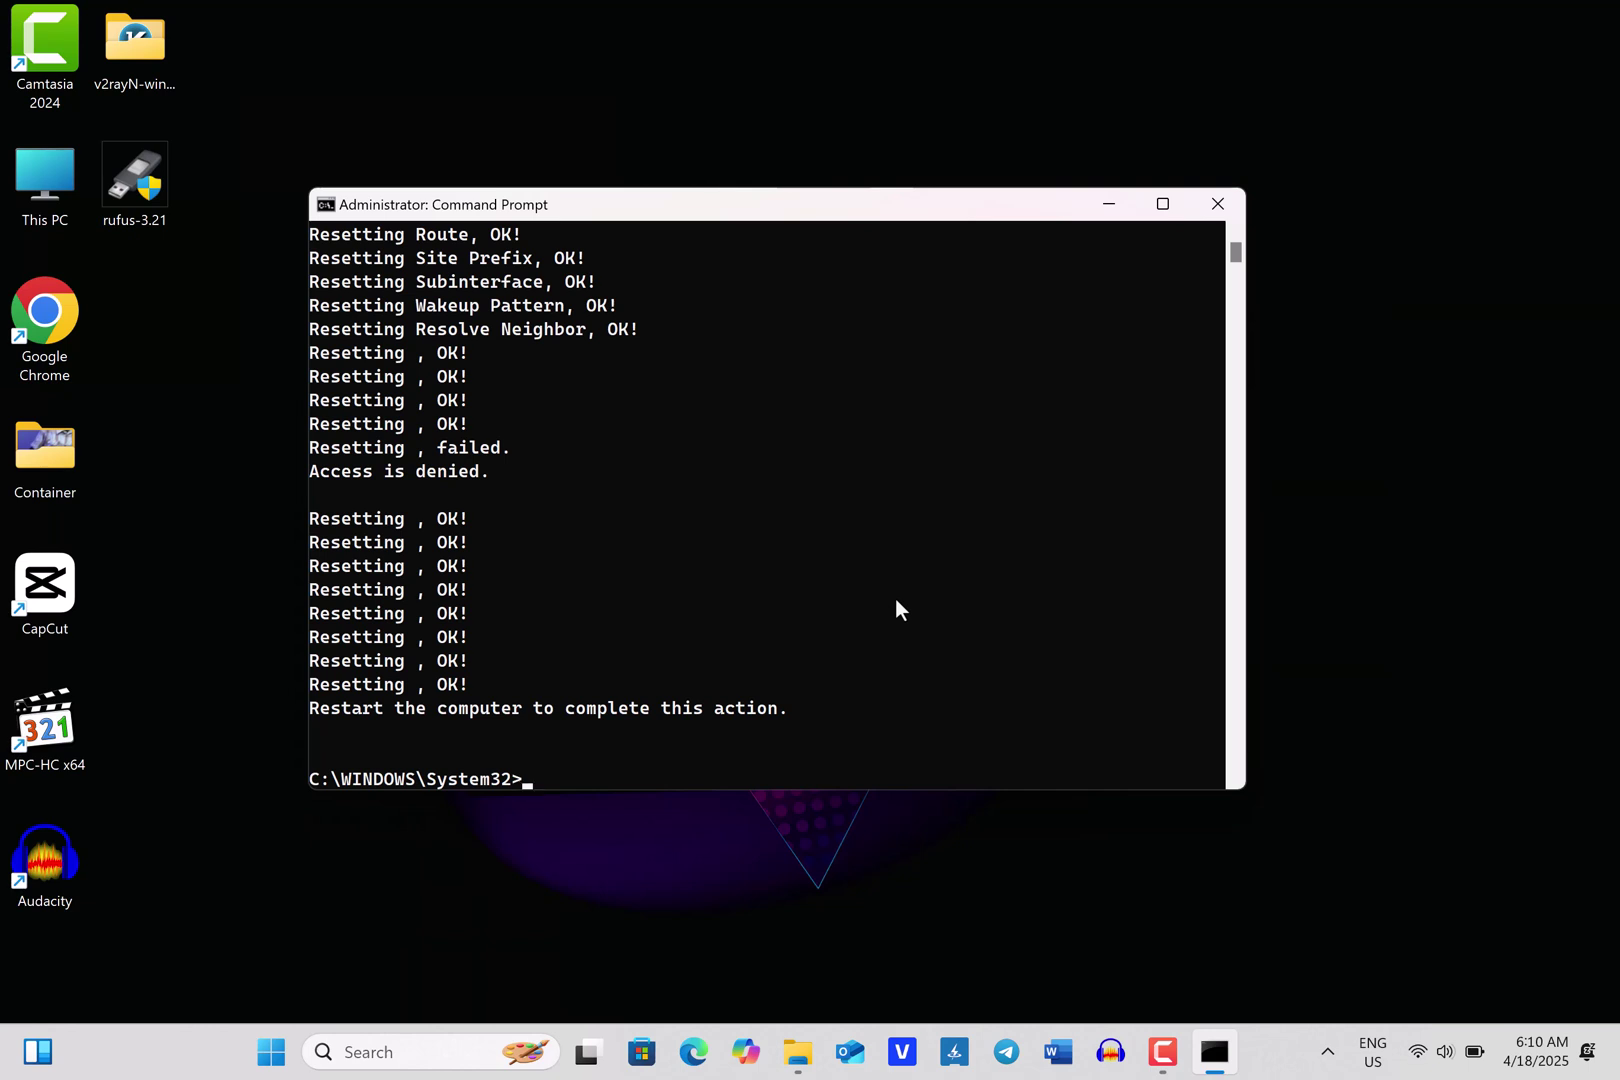
Run ipconfig /release, ipconfig /renew and ipconfig /flushdns to refresh the IP lease and DNS cache
{"action": "type", "text": "ipconfig /release"}
{"action": "key", "text": "Return"}
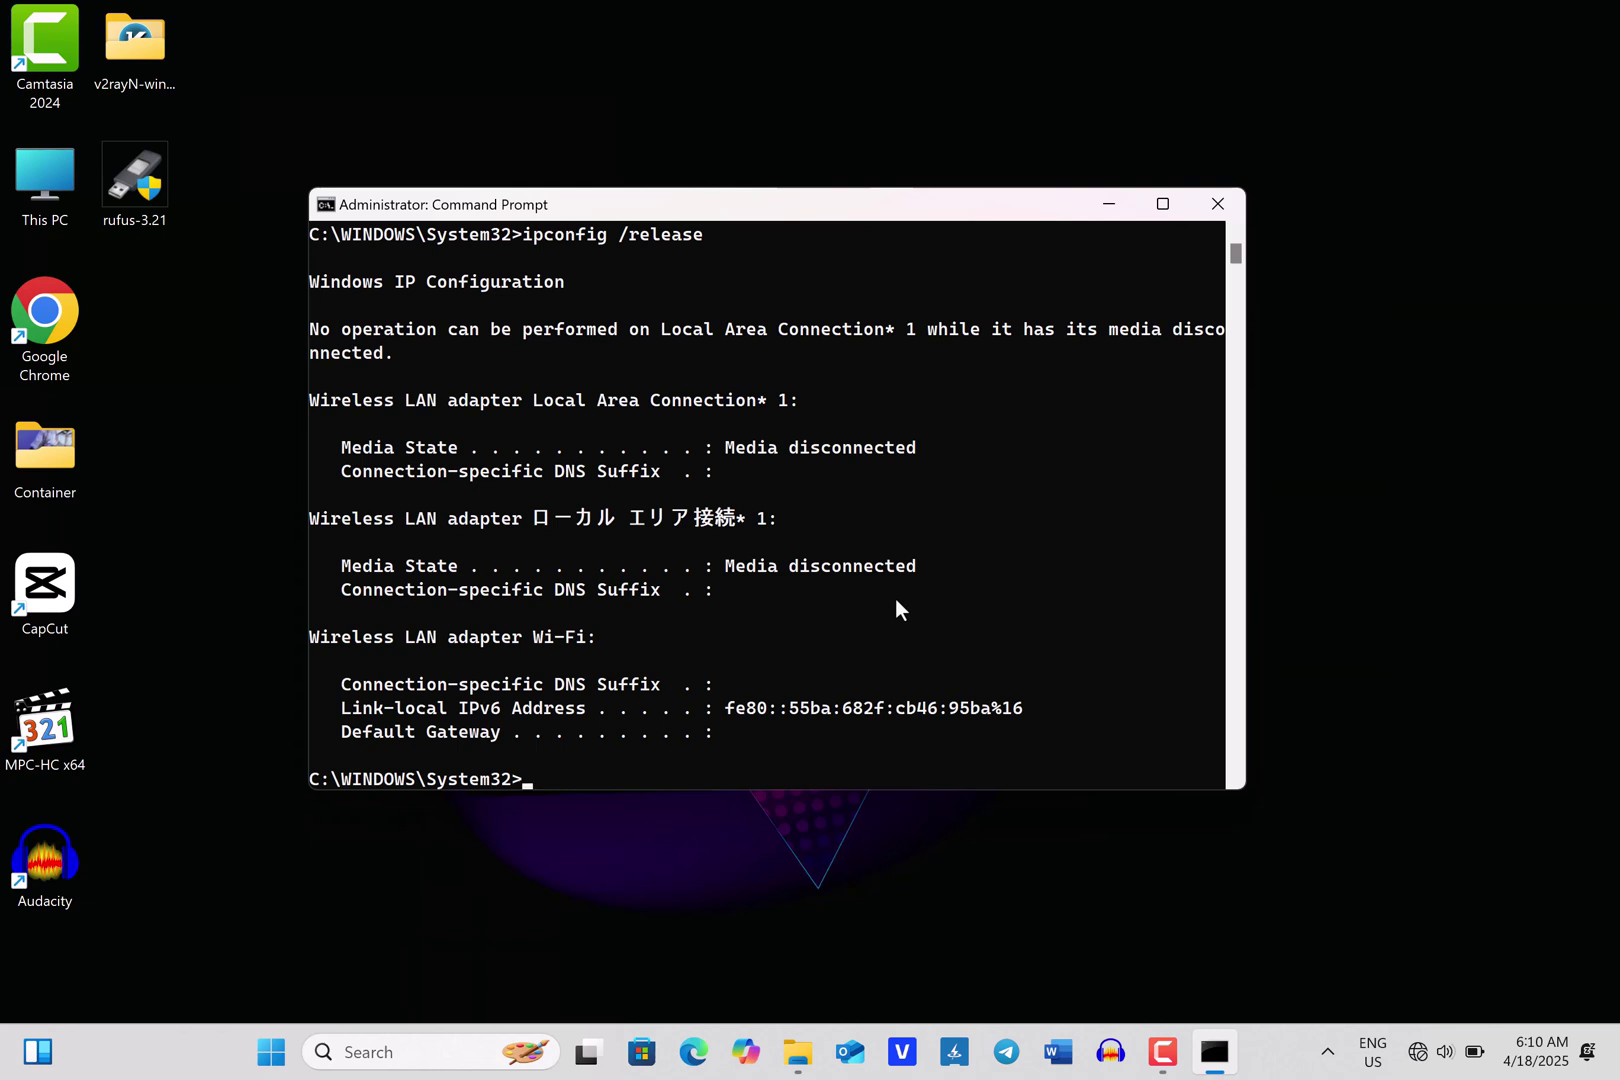
{"action": "type", "text": "ipconfig /"}
{"action": "type", "text": "renew"}
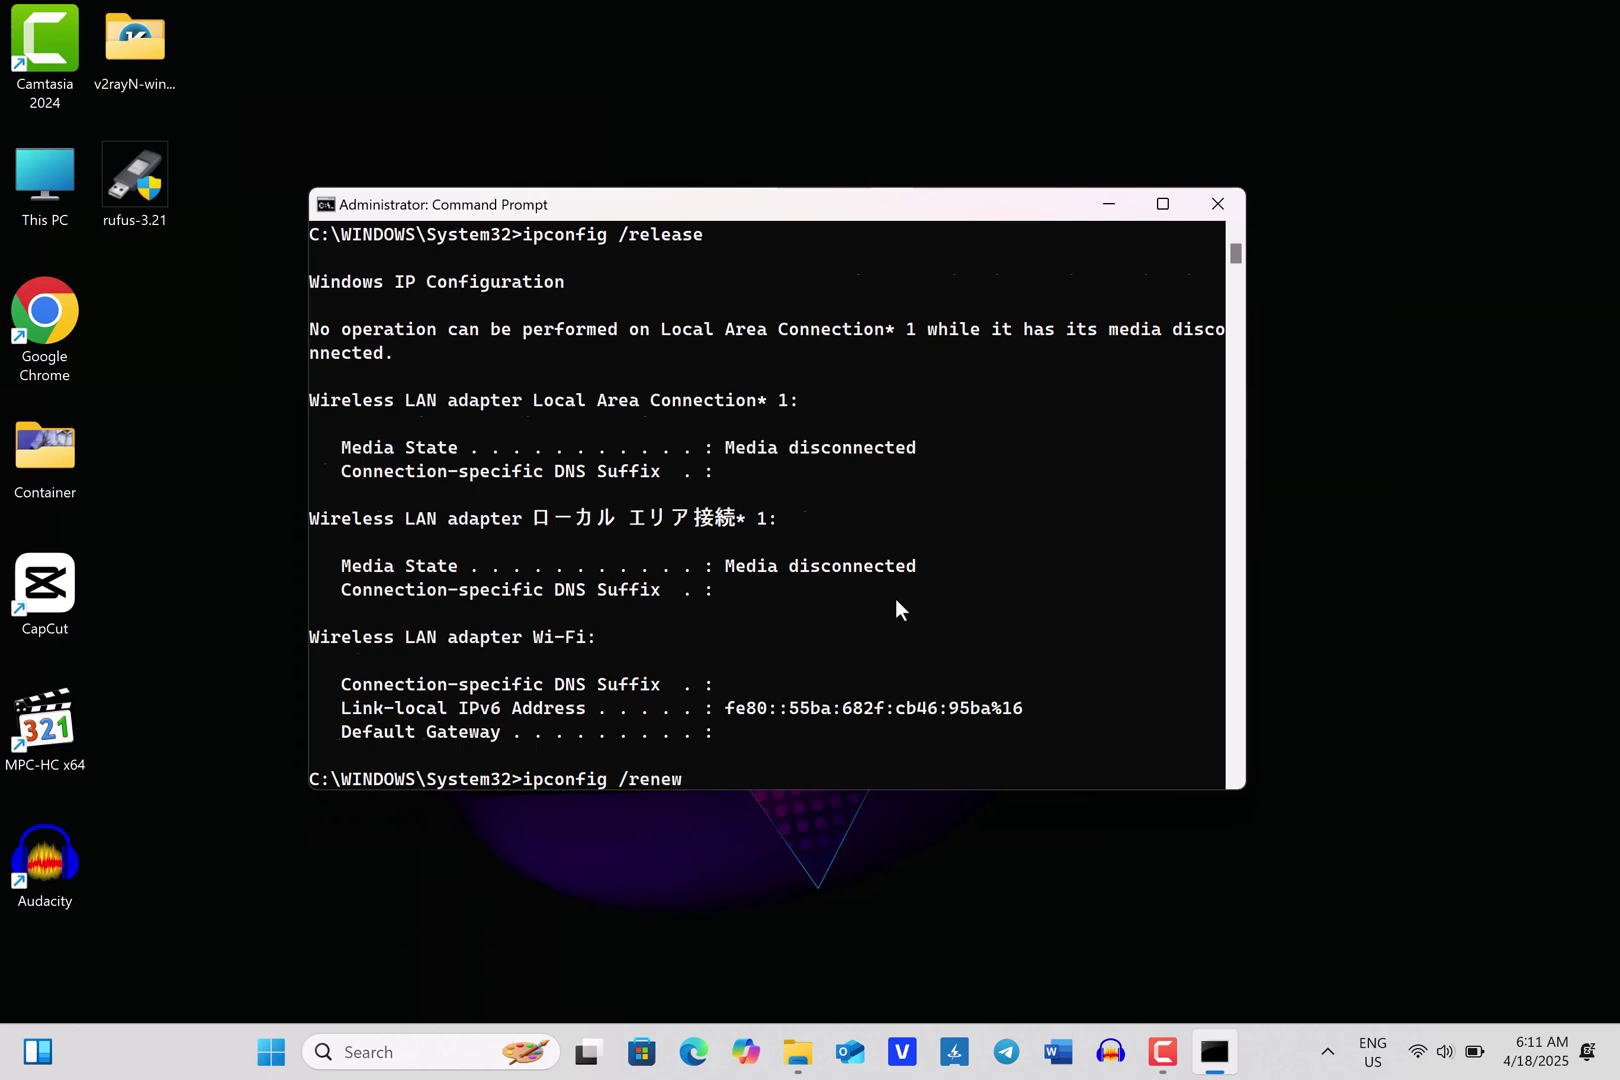
{"action": "key", "text": "Return"}
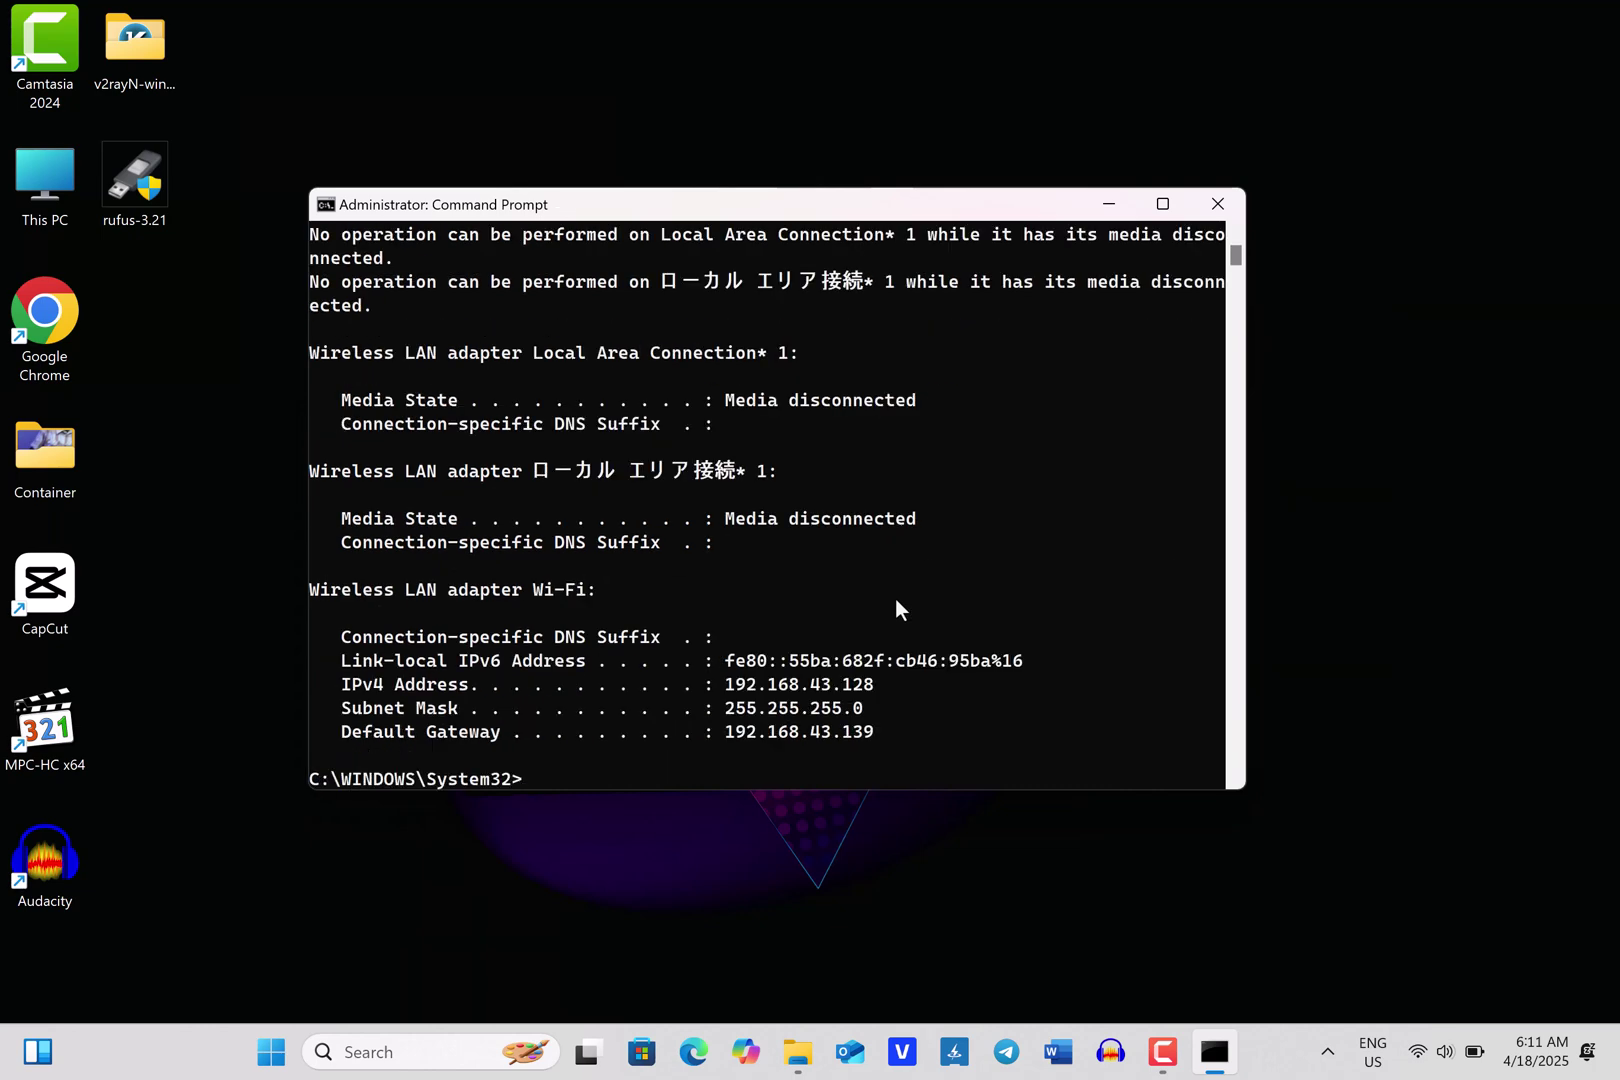
{"action": "type", "text": "ipconfig /flushdns"}
{"action": "key", "text": "Return"}
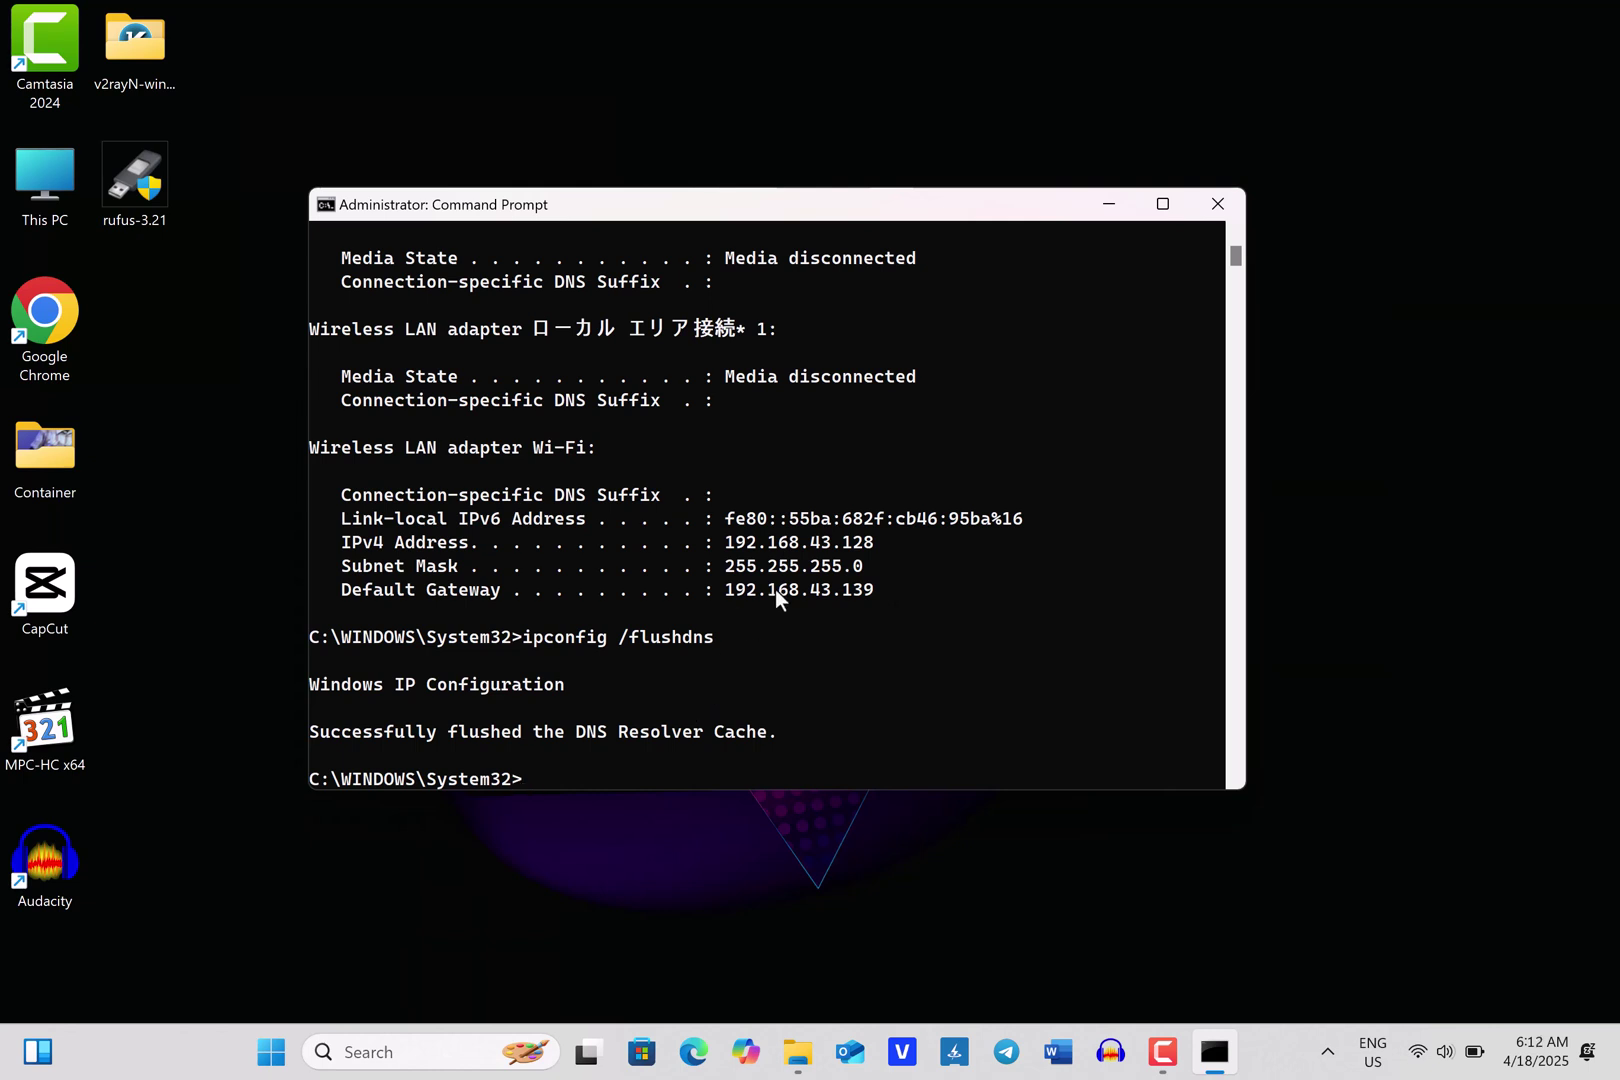
Close Command Prompt and restart the PC from the Start button's Shut down or sign out menu
{"action": "left_click", "coordinate": [1217, 204]}
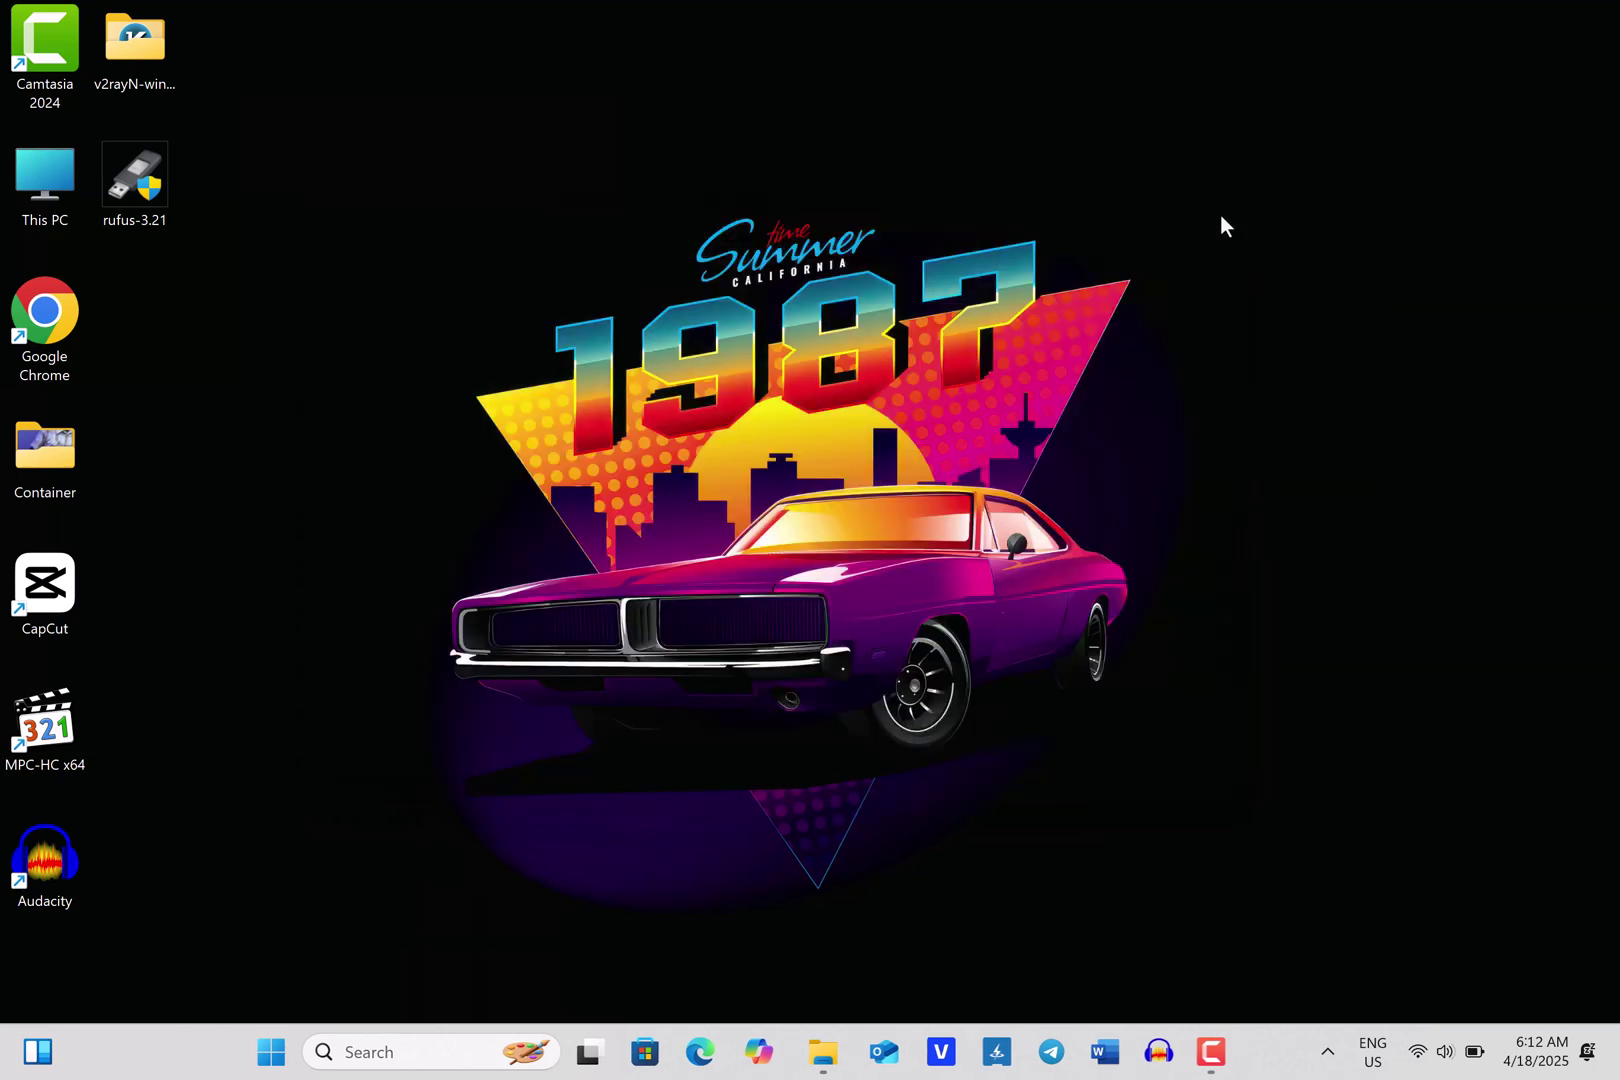
{"action": "right_click", "coordinate": [322, 1050]}
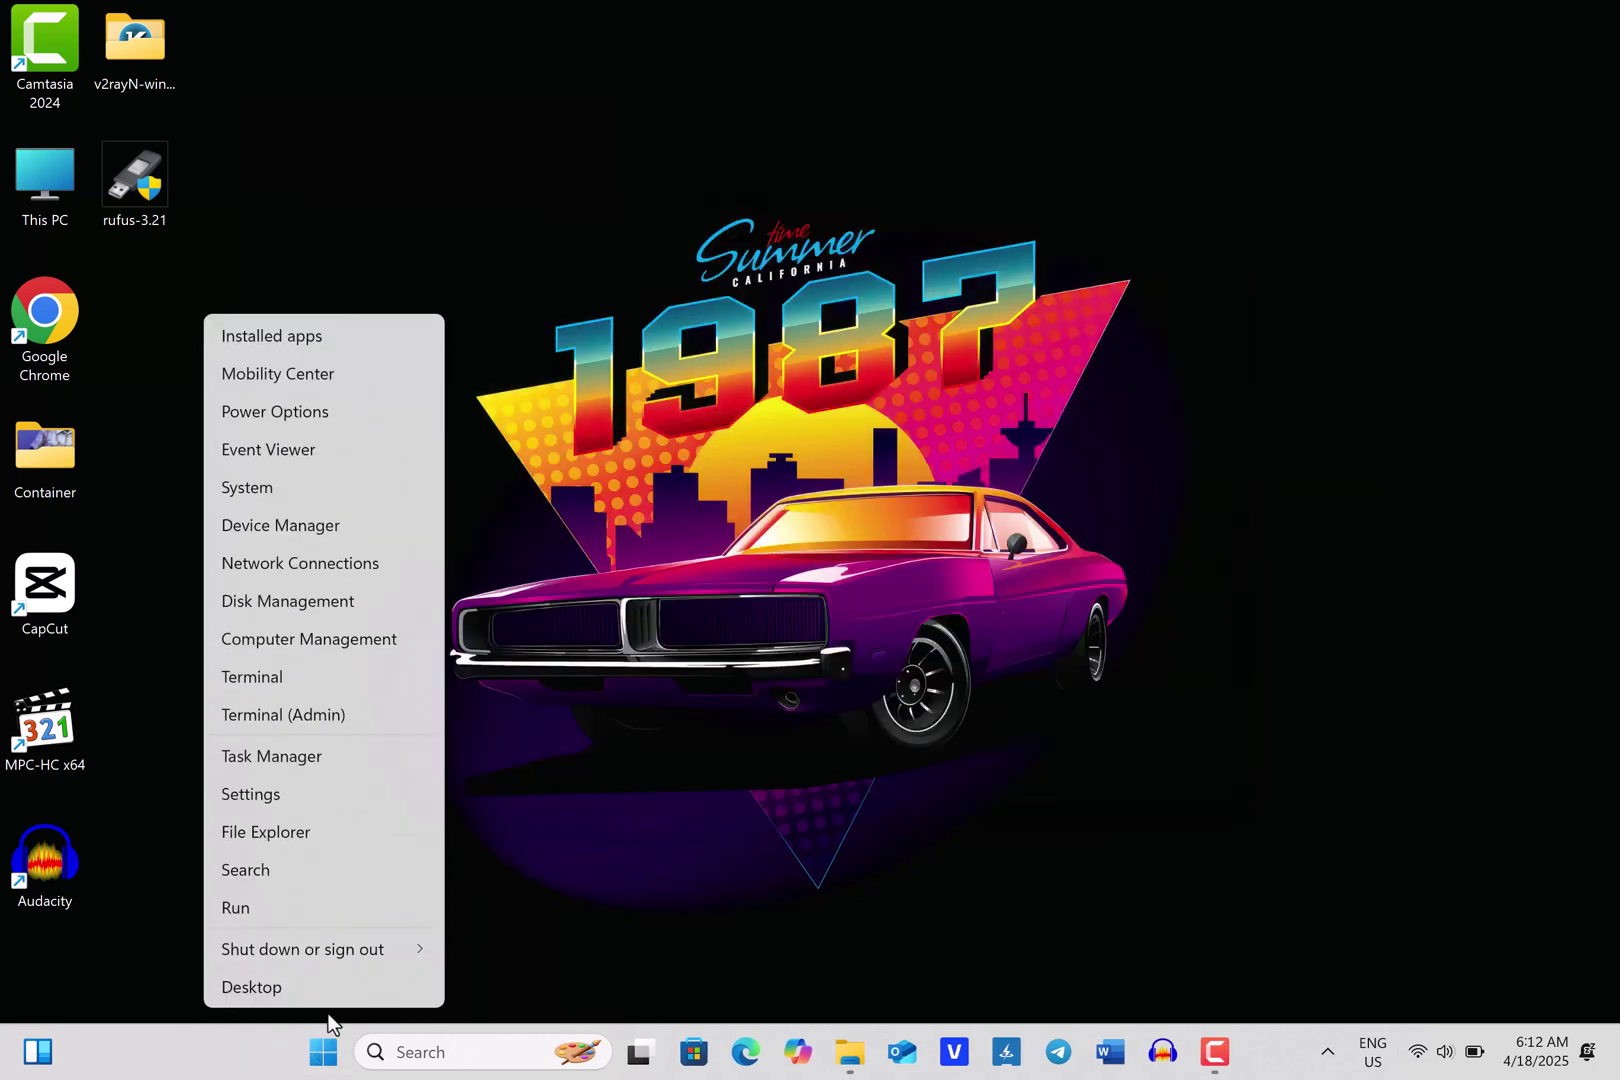
{"action": "mouse_move", "coordinate": [372, 950]}
{"action": "left_click", "coordinate": [484, 946]}
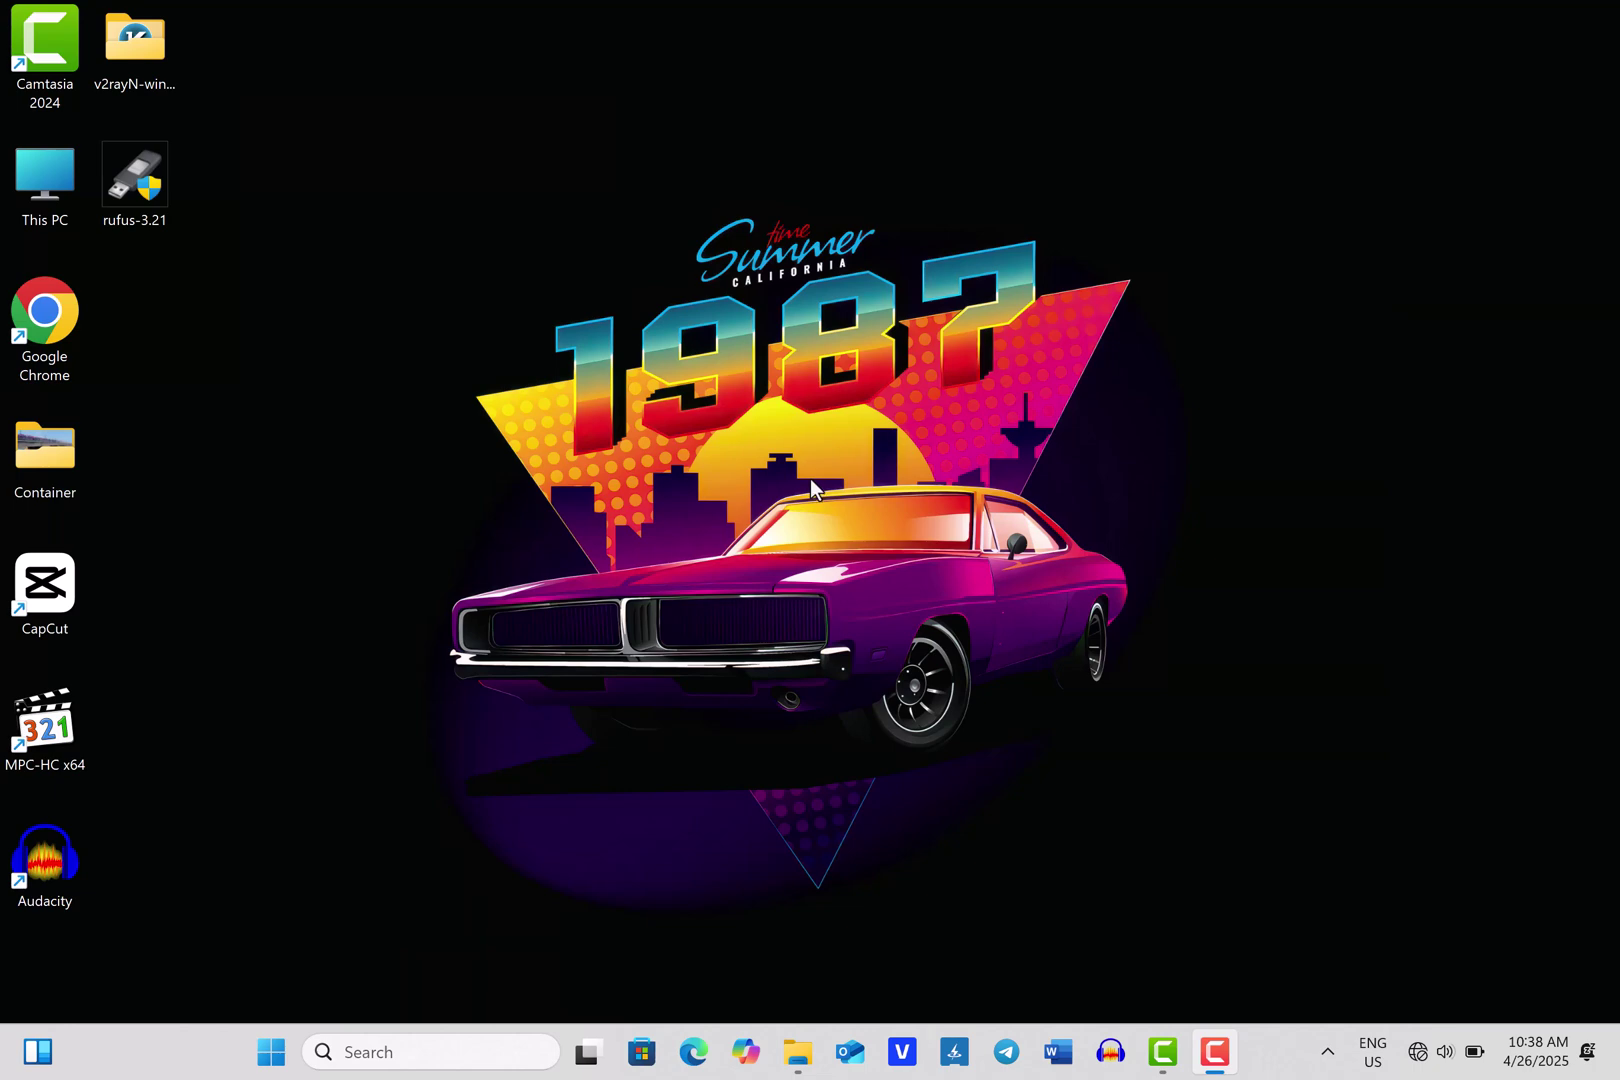
Open Device Manager and select the Intel Wi-Fi 6 AX201 adapter under Network adapters
{"action": "left_click", "coordinate": [270, 1052]}
{"action": "type", "text": "device manager"}
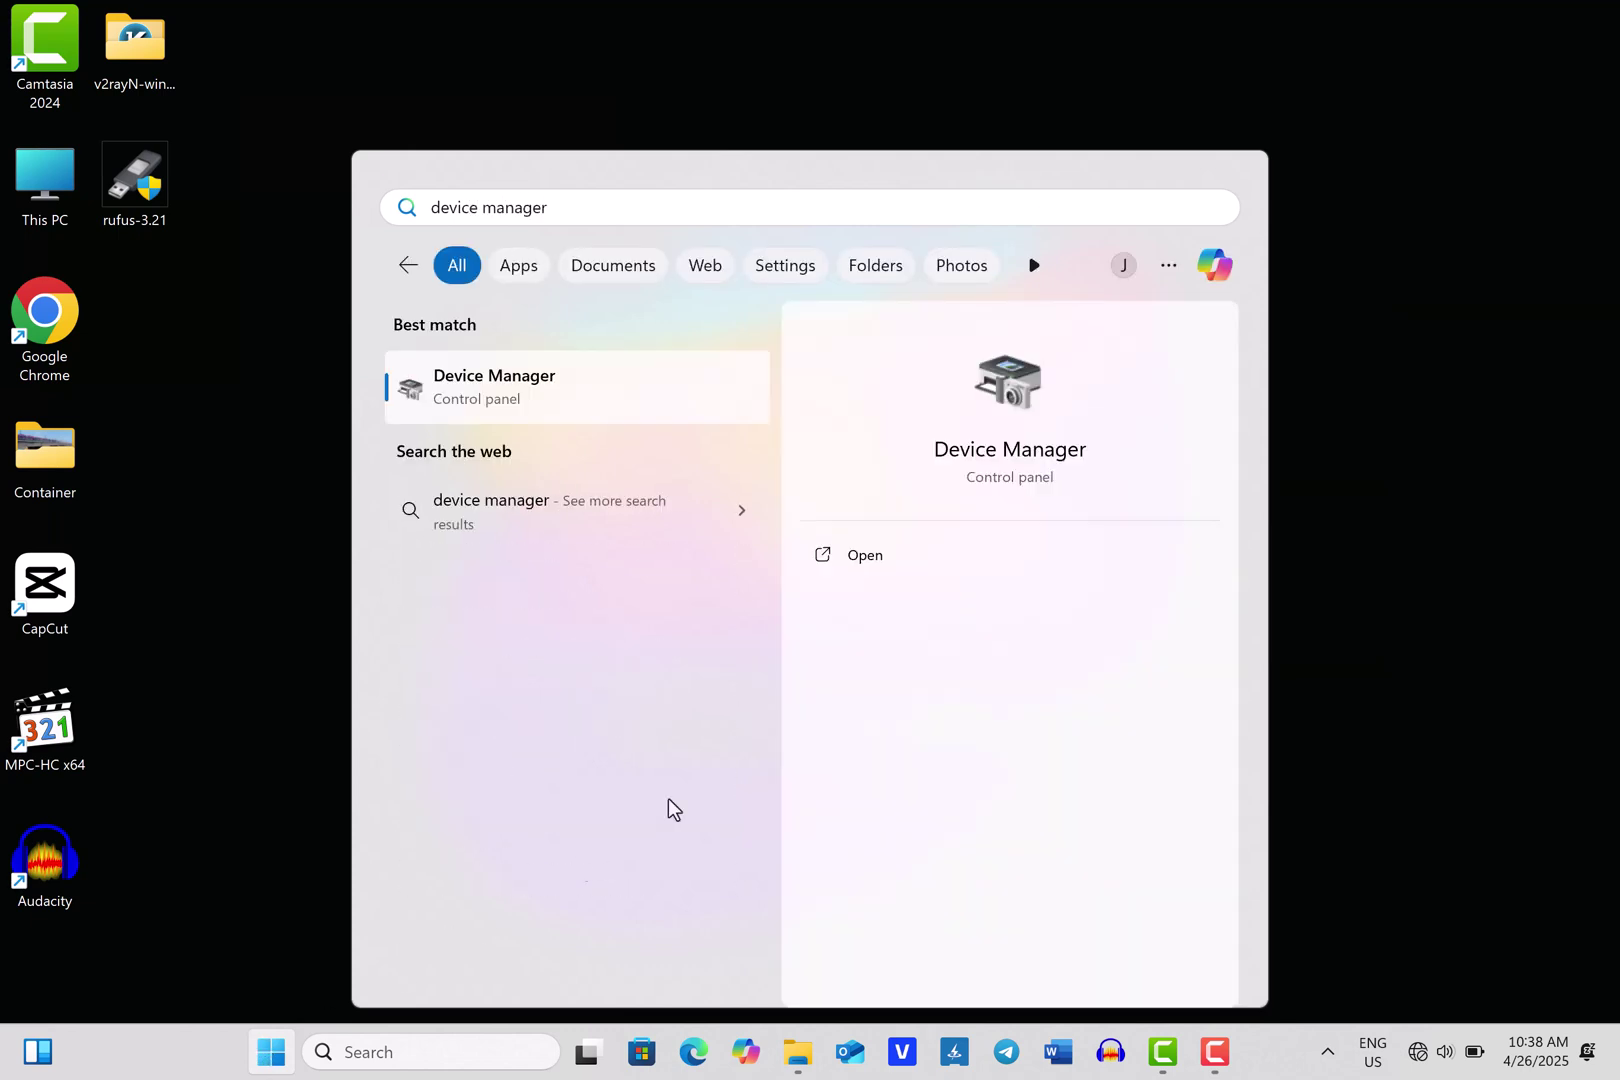
{"action": "left_click", "coordinate": [866, 553]}
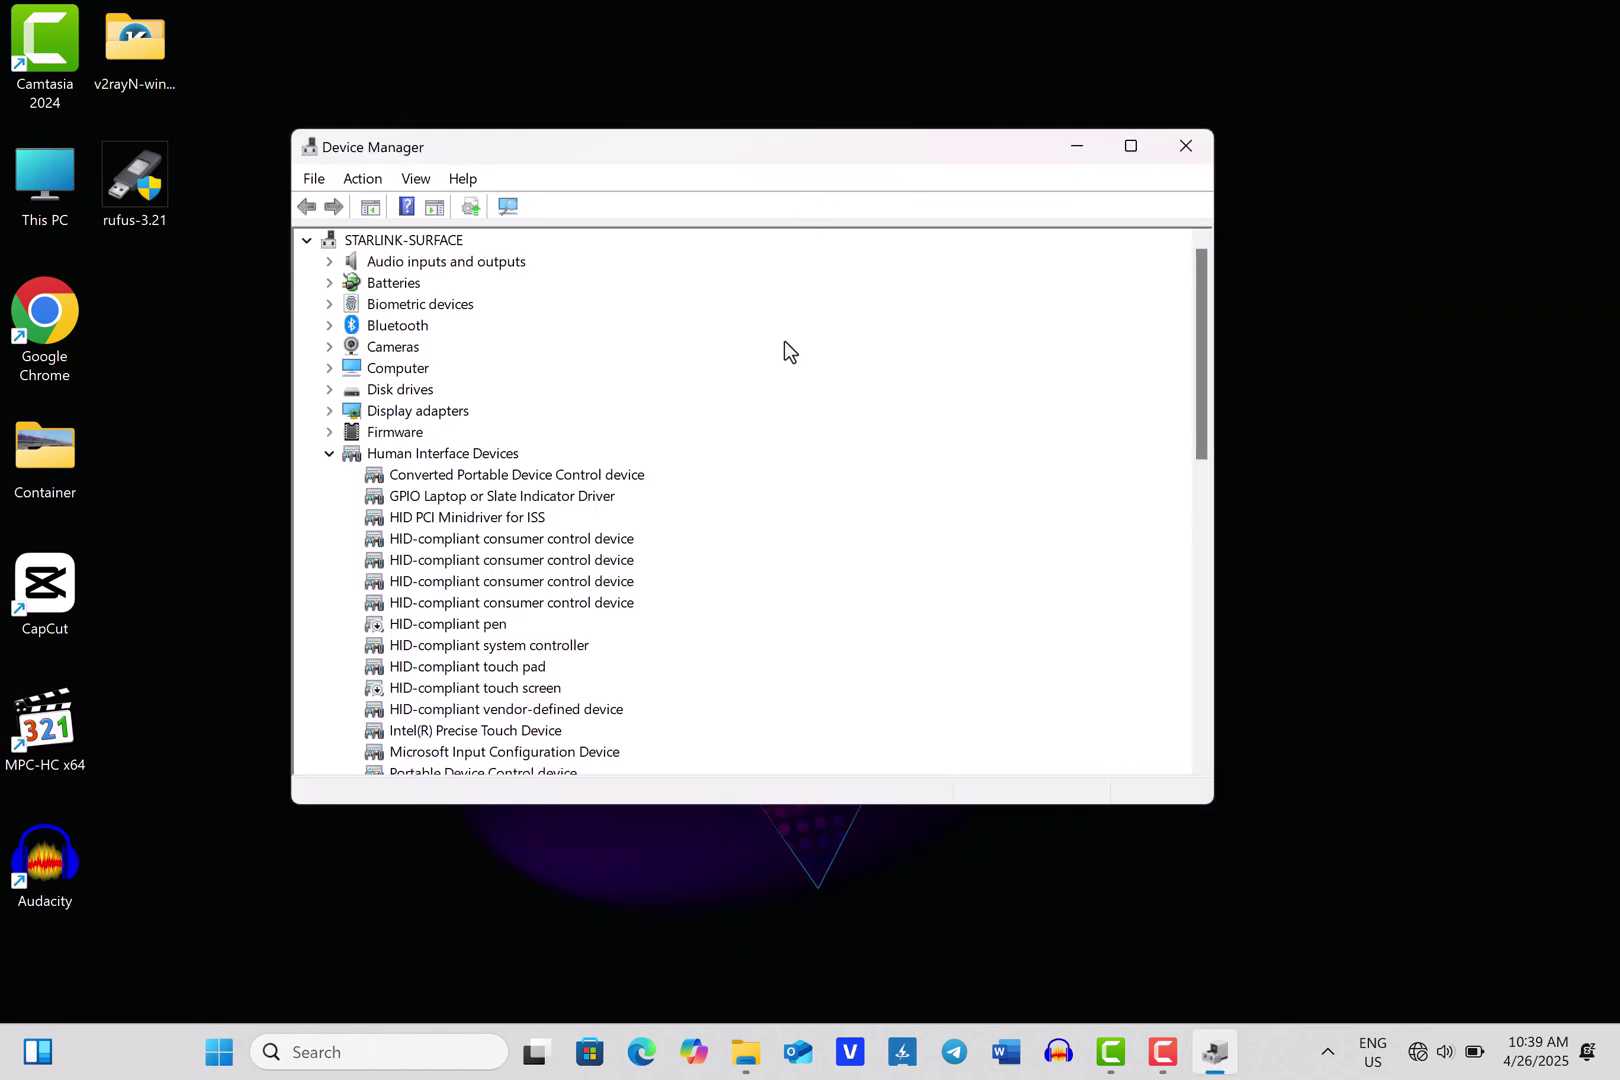
{"action": "scroll", "coordinate": [785, 345], "scroll_direction": "down", "scroll_amount": 10}
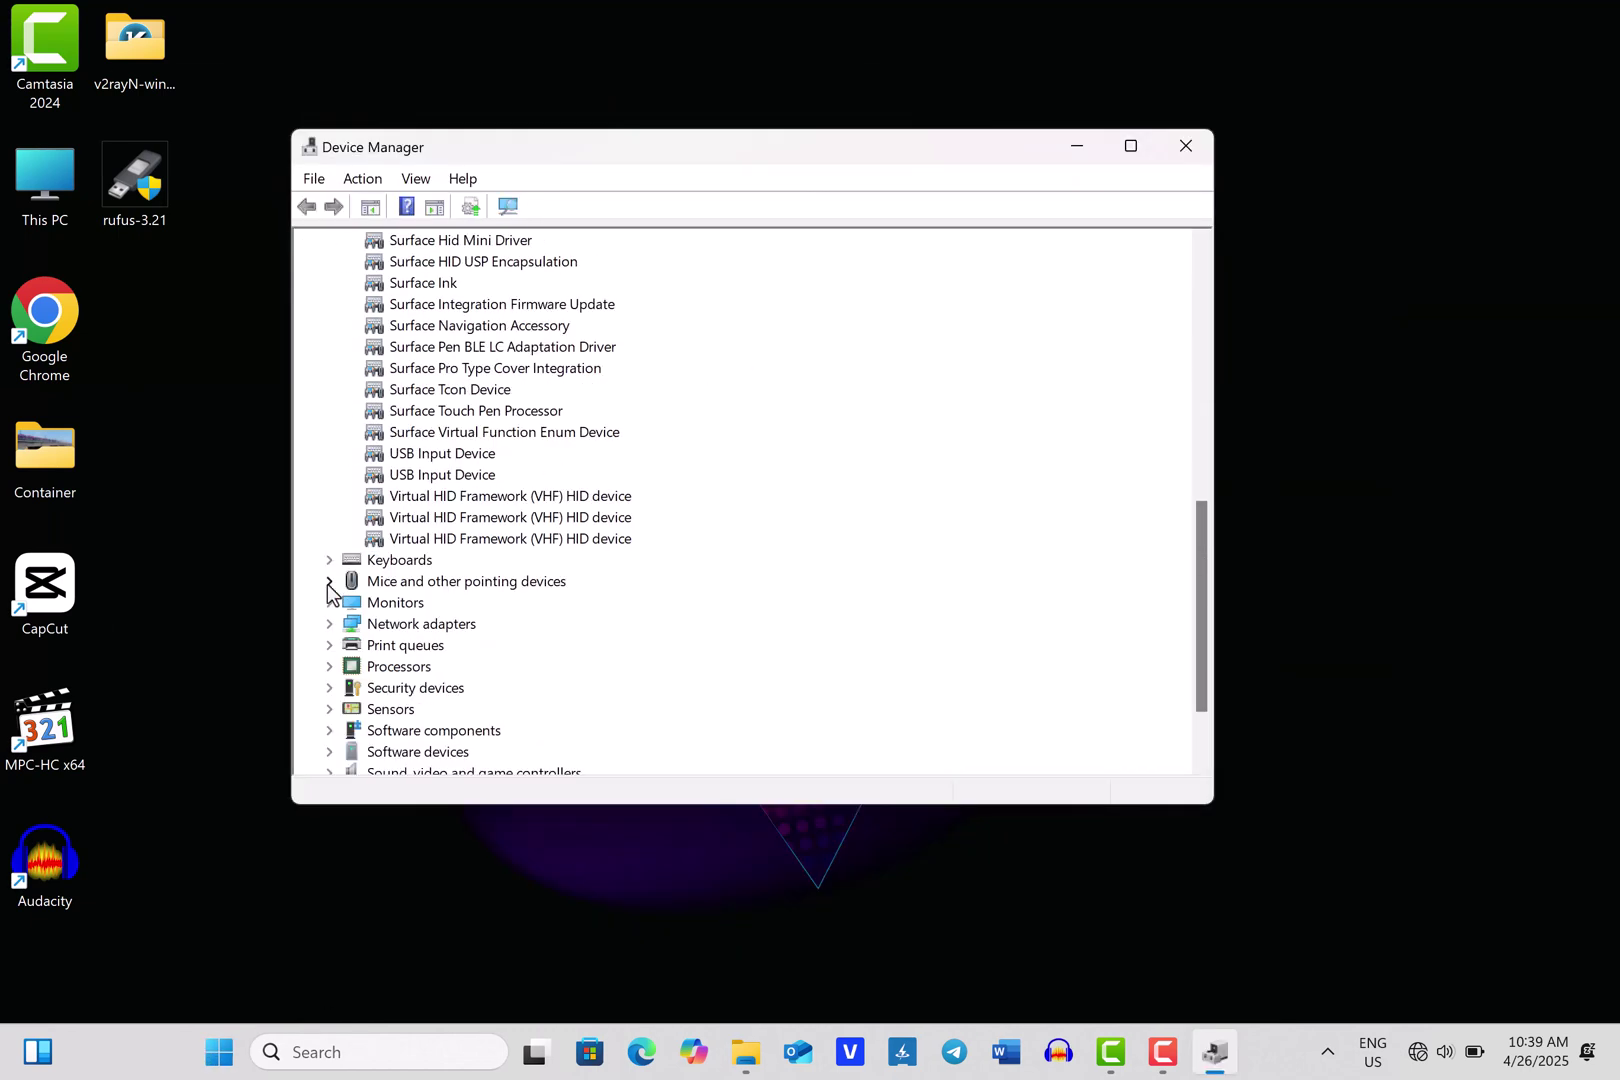
{"action": "left_click", "coordinate": [322, 623]}
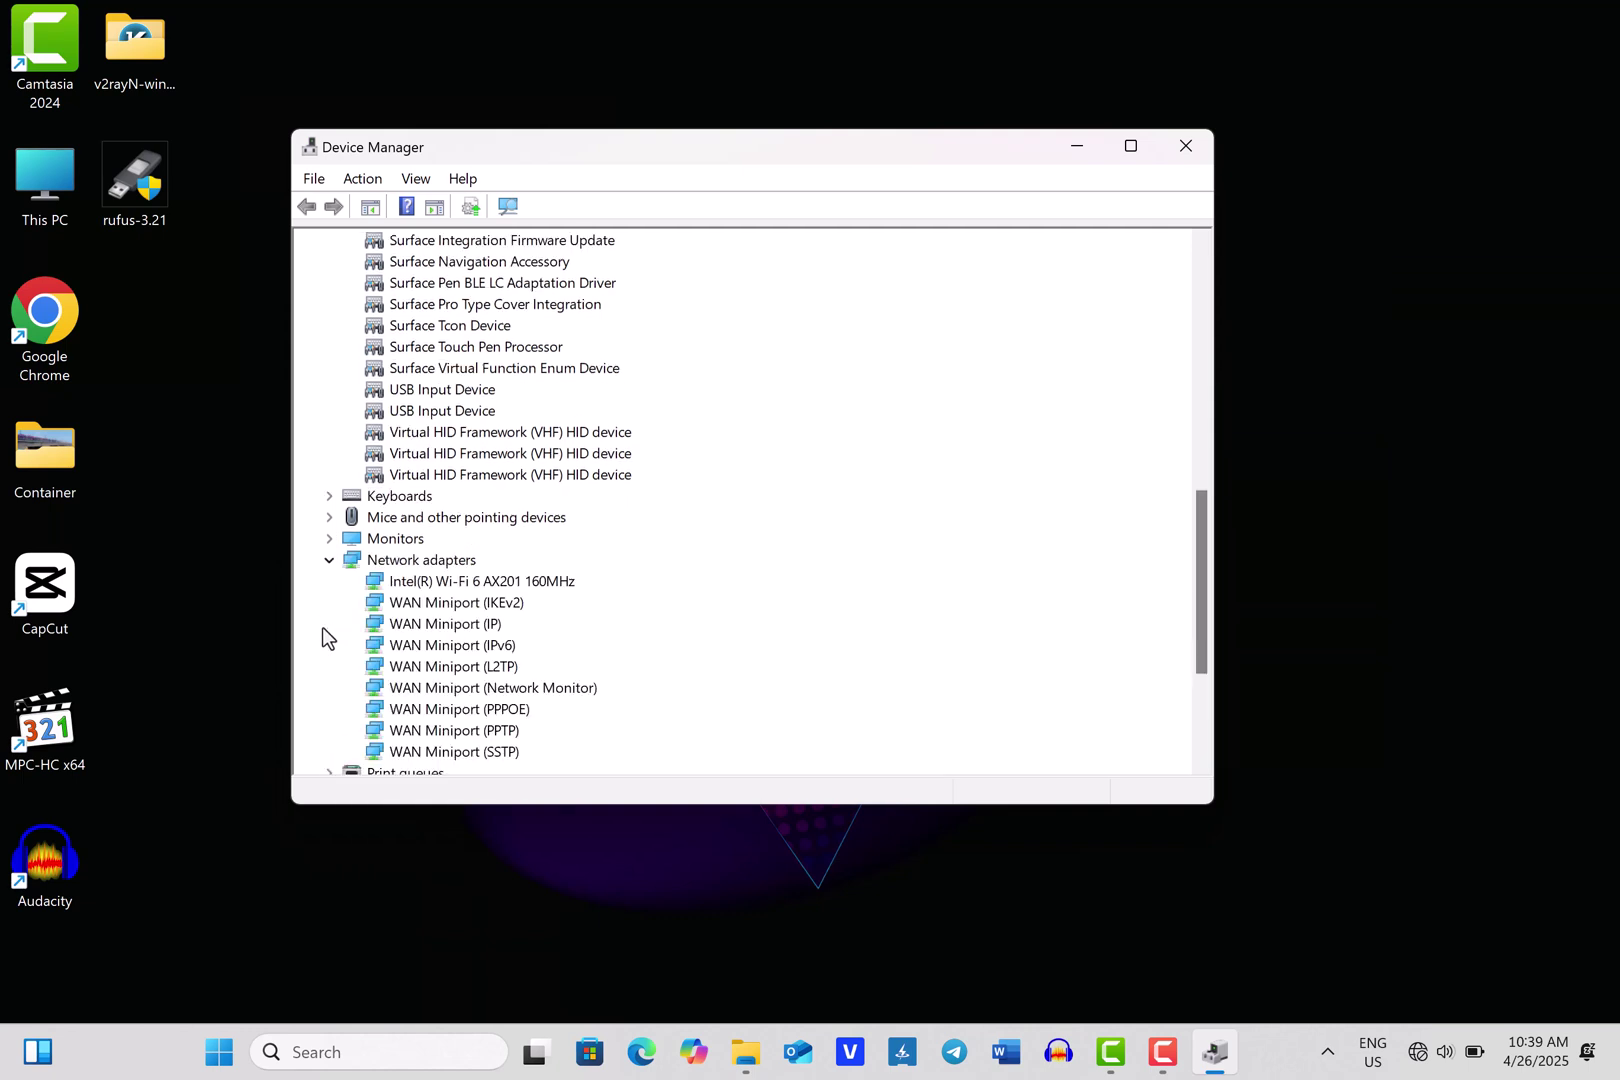
{"action": "left_click", "coordinate": [459, 584]}
Search automatically for an updated Intel Wi-Fi driver, find the best one installed, and close Device Manager
{"action": "right_click", "coordinate": [458, 583]}
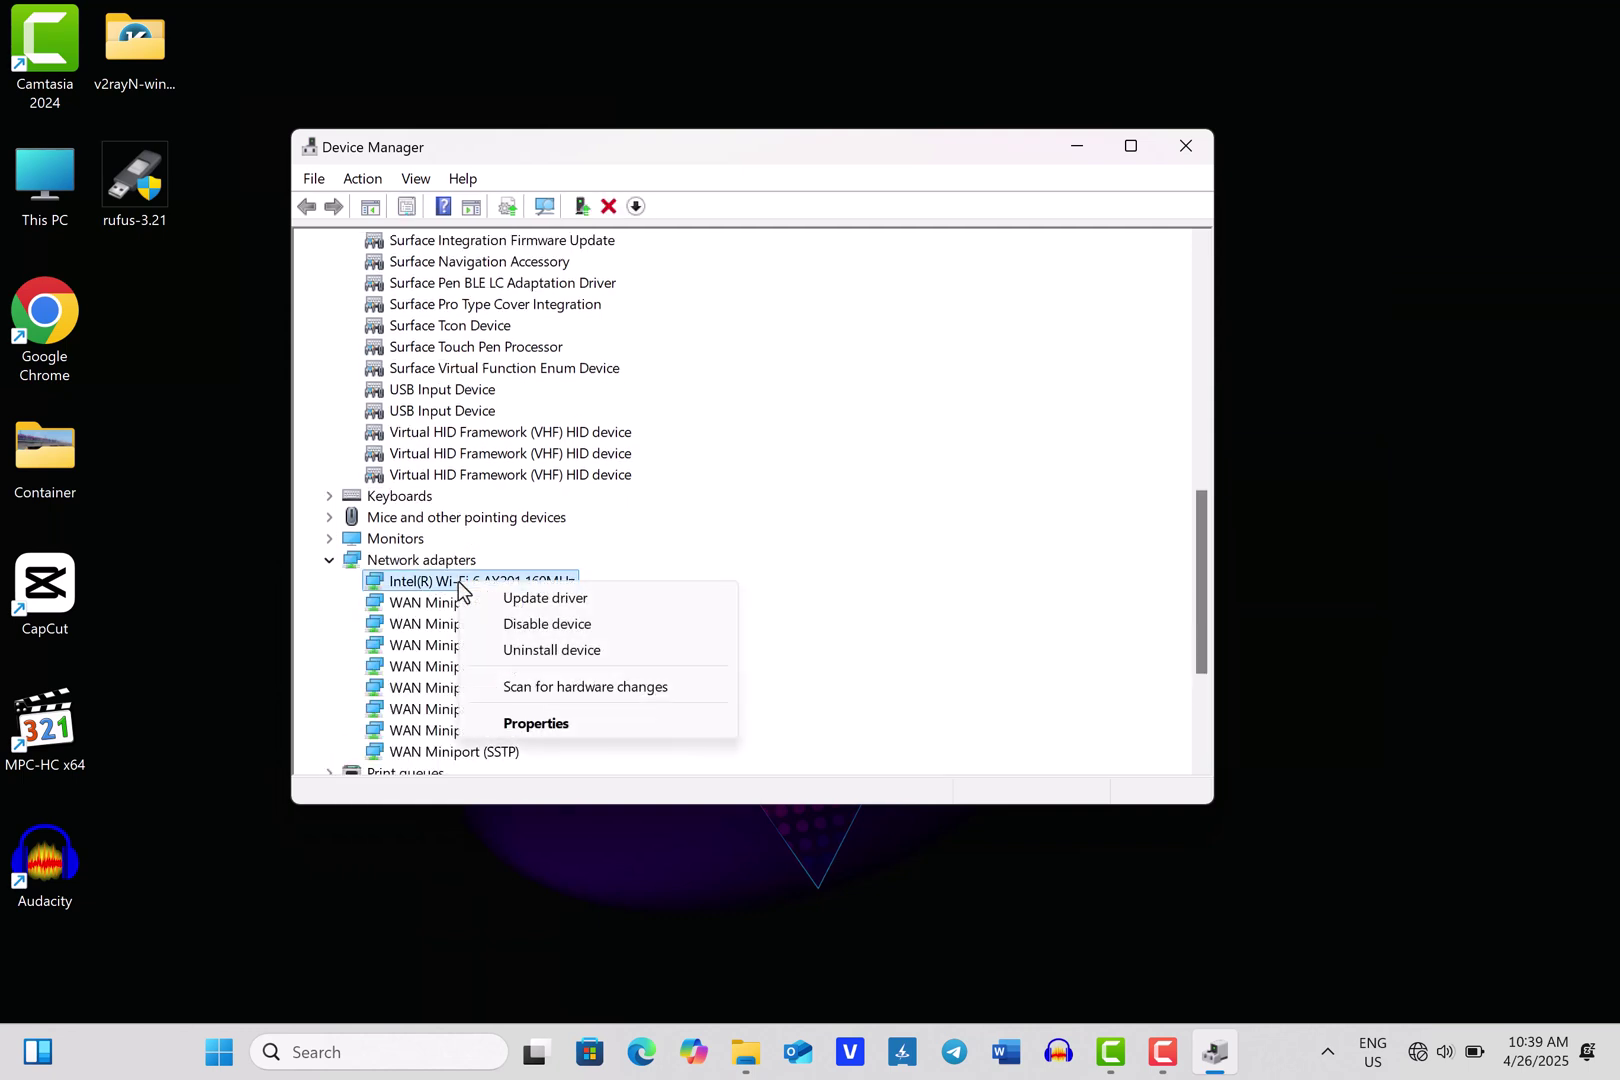
{"action": "left_click", "coordinate": [534, 600]}
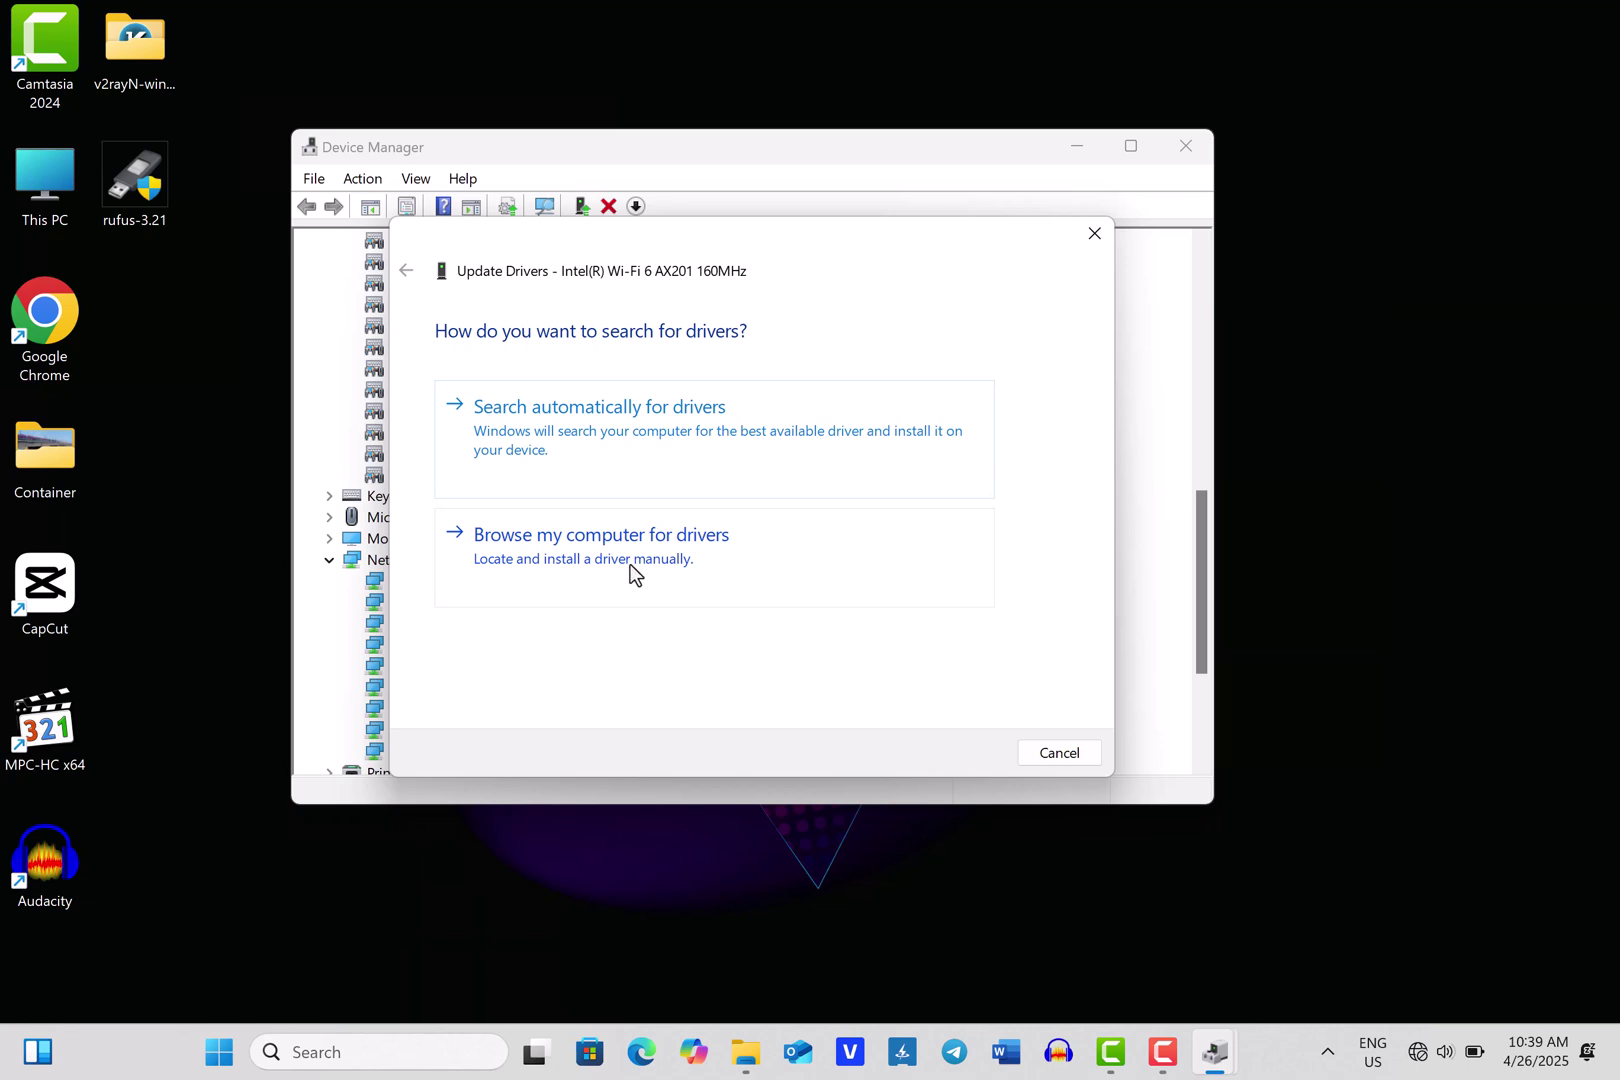
{"action": "left_click", "coordinate": [640, 456]}
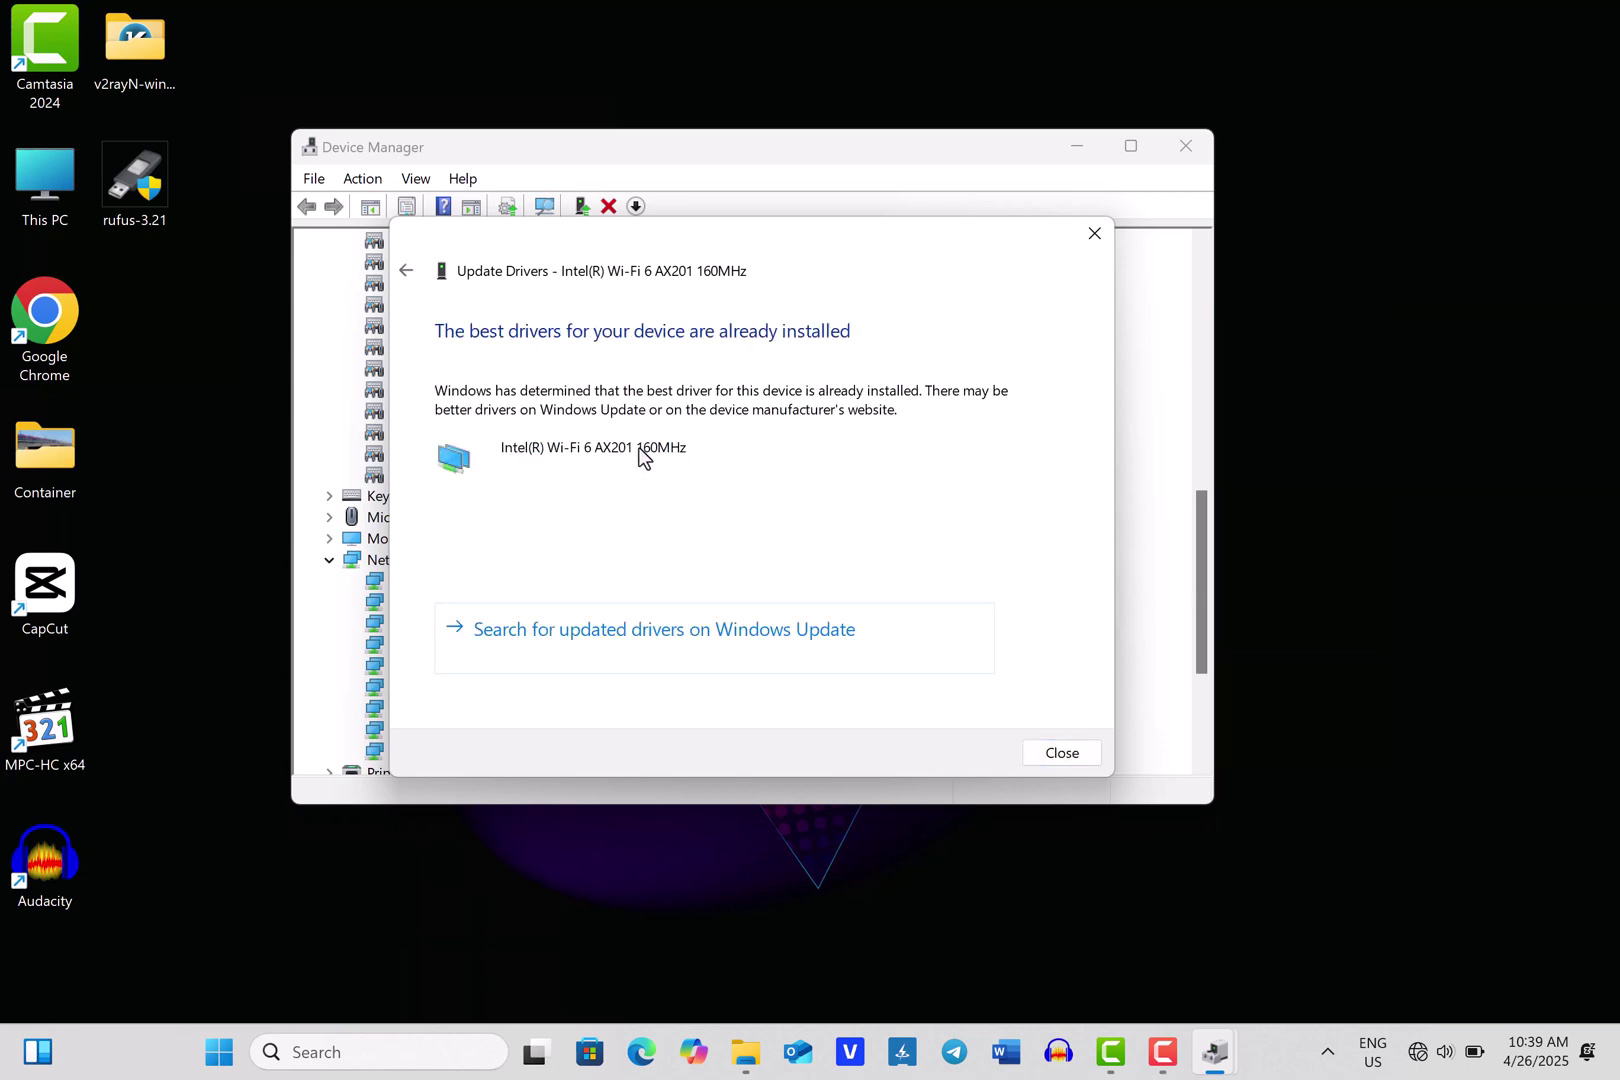
{"action": "left_click", "coordinate": [1098, 235]}
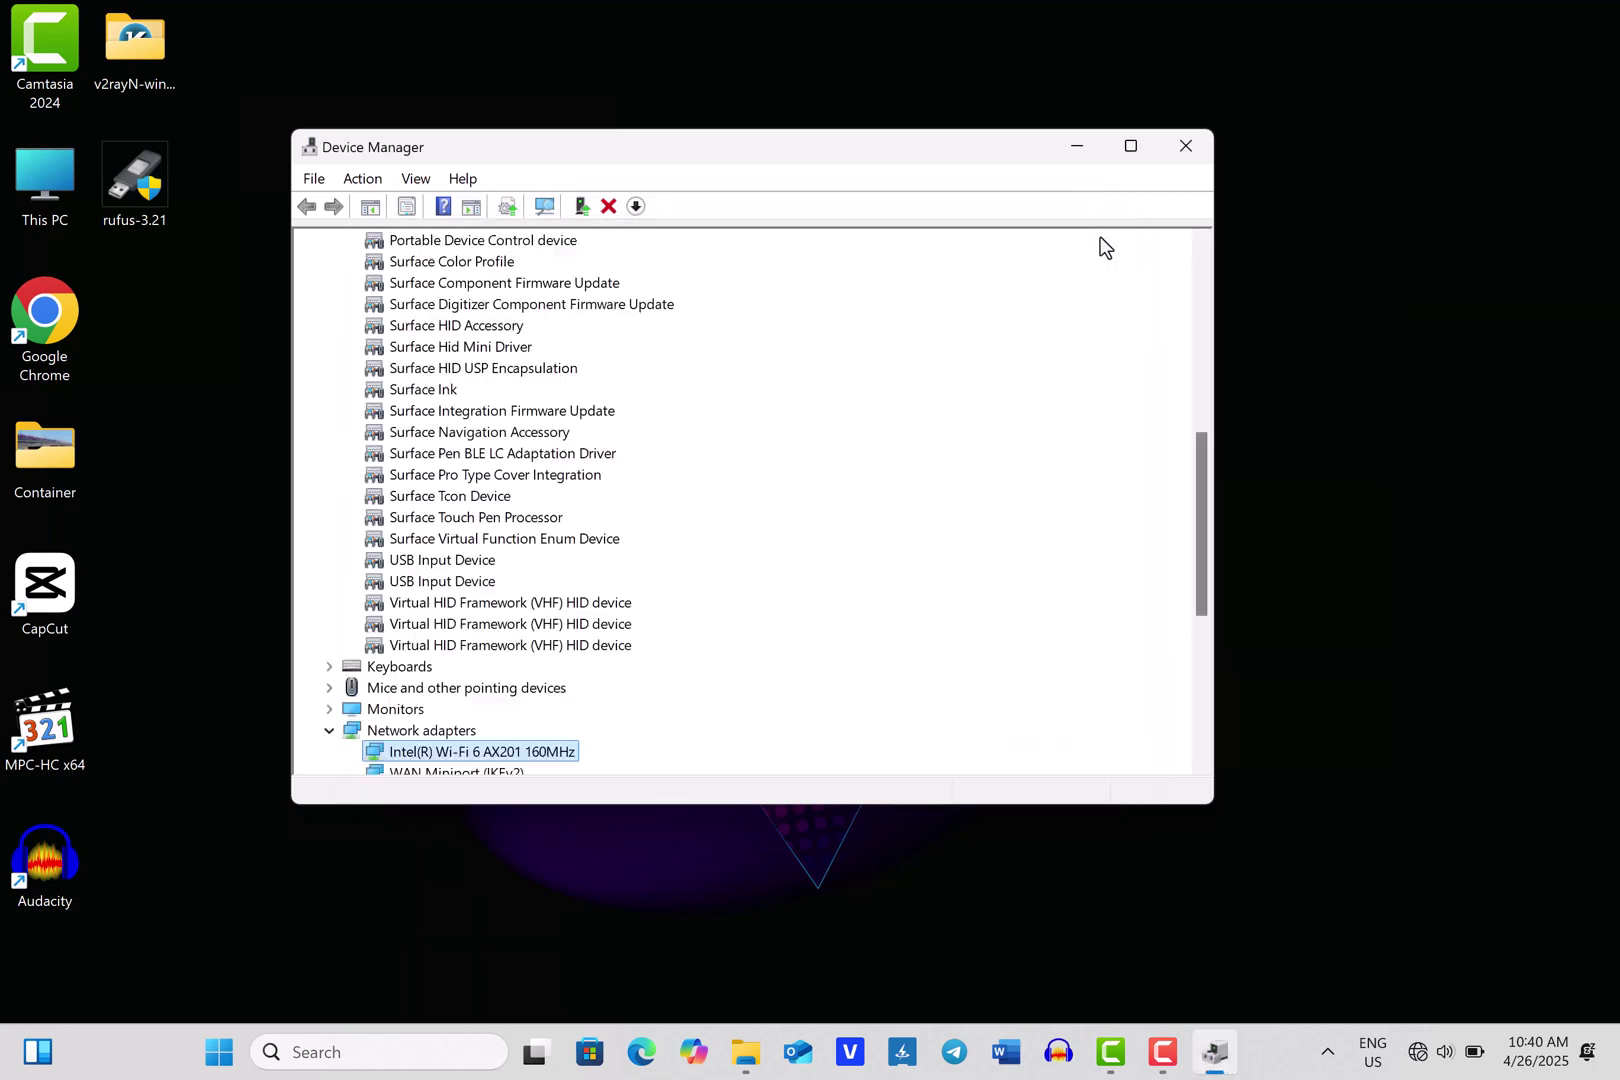
{"action": "left_click", "coordinate": [1188, 152]}
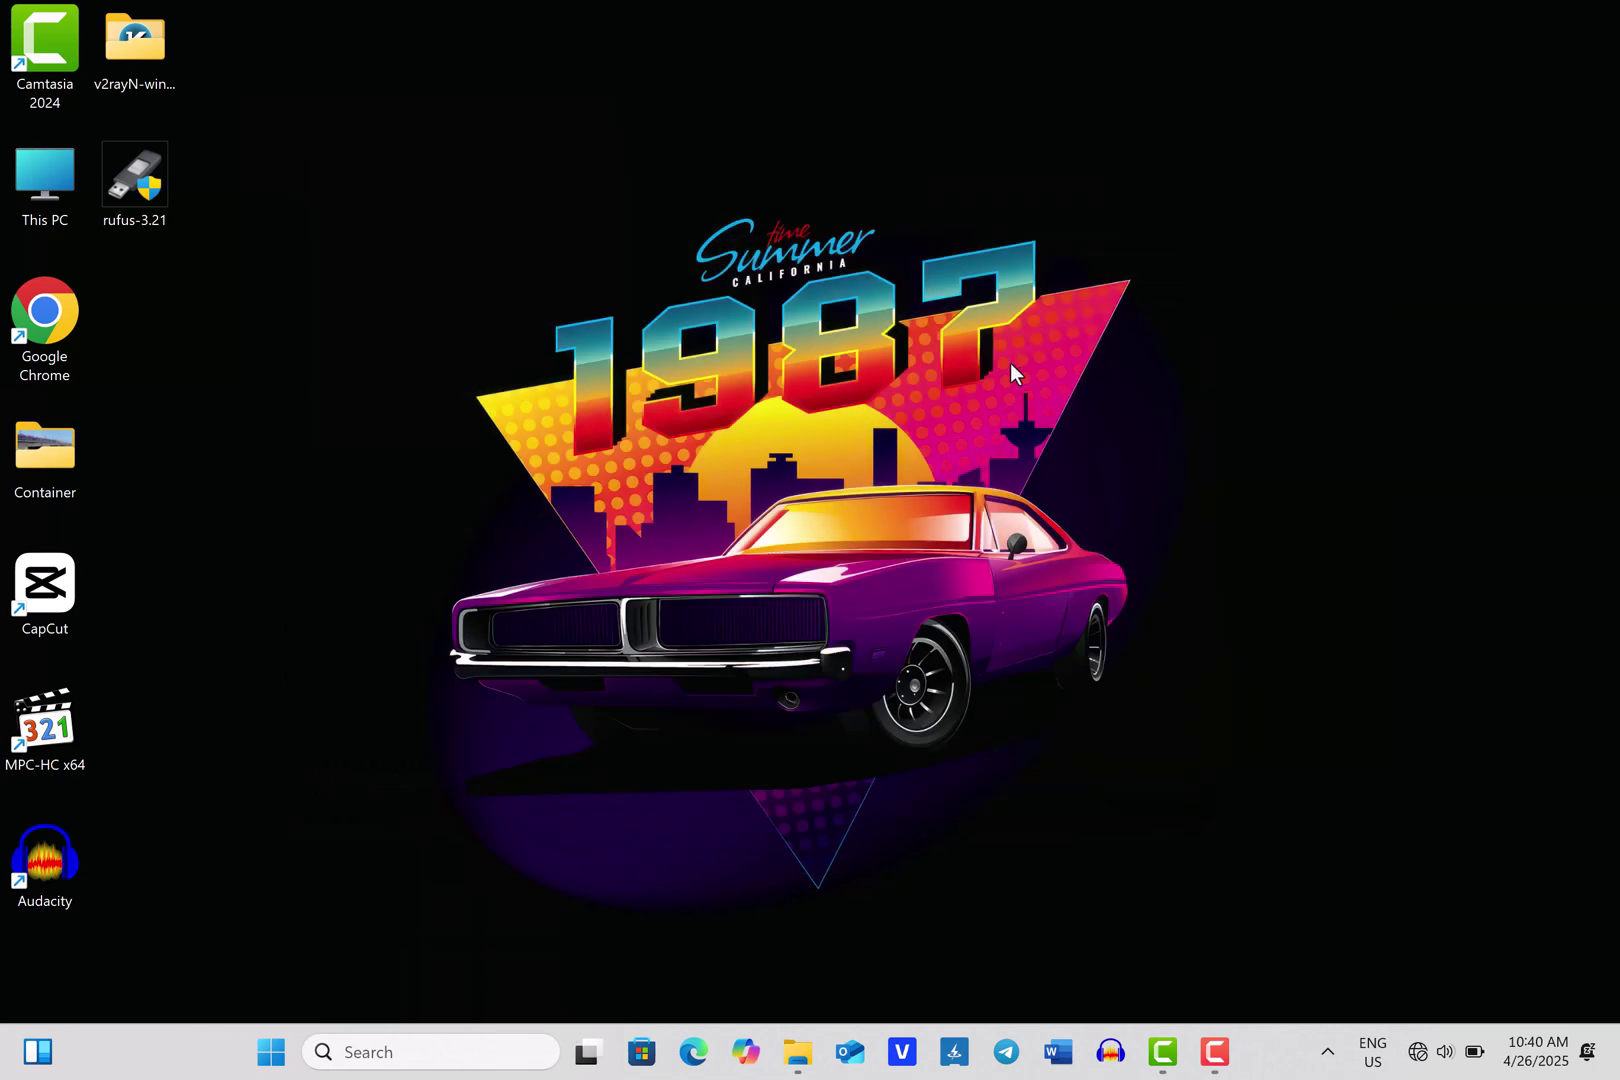
Restart the PC from the Start button's Shut down or sign out menu
{"action": "right_click", "coordinate": [265, 1068]}
{"action": "mouse_move", "coordinate": [307, 961]}
{"action": "left_click", "coordinate": [430, 946]}
Run the Network and Internet troubleshooter from Settings > System > Troubleshoot > Other troubleshooters
{"action": "left_click", "coordinate": [274, 1052]}
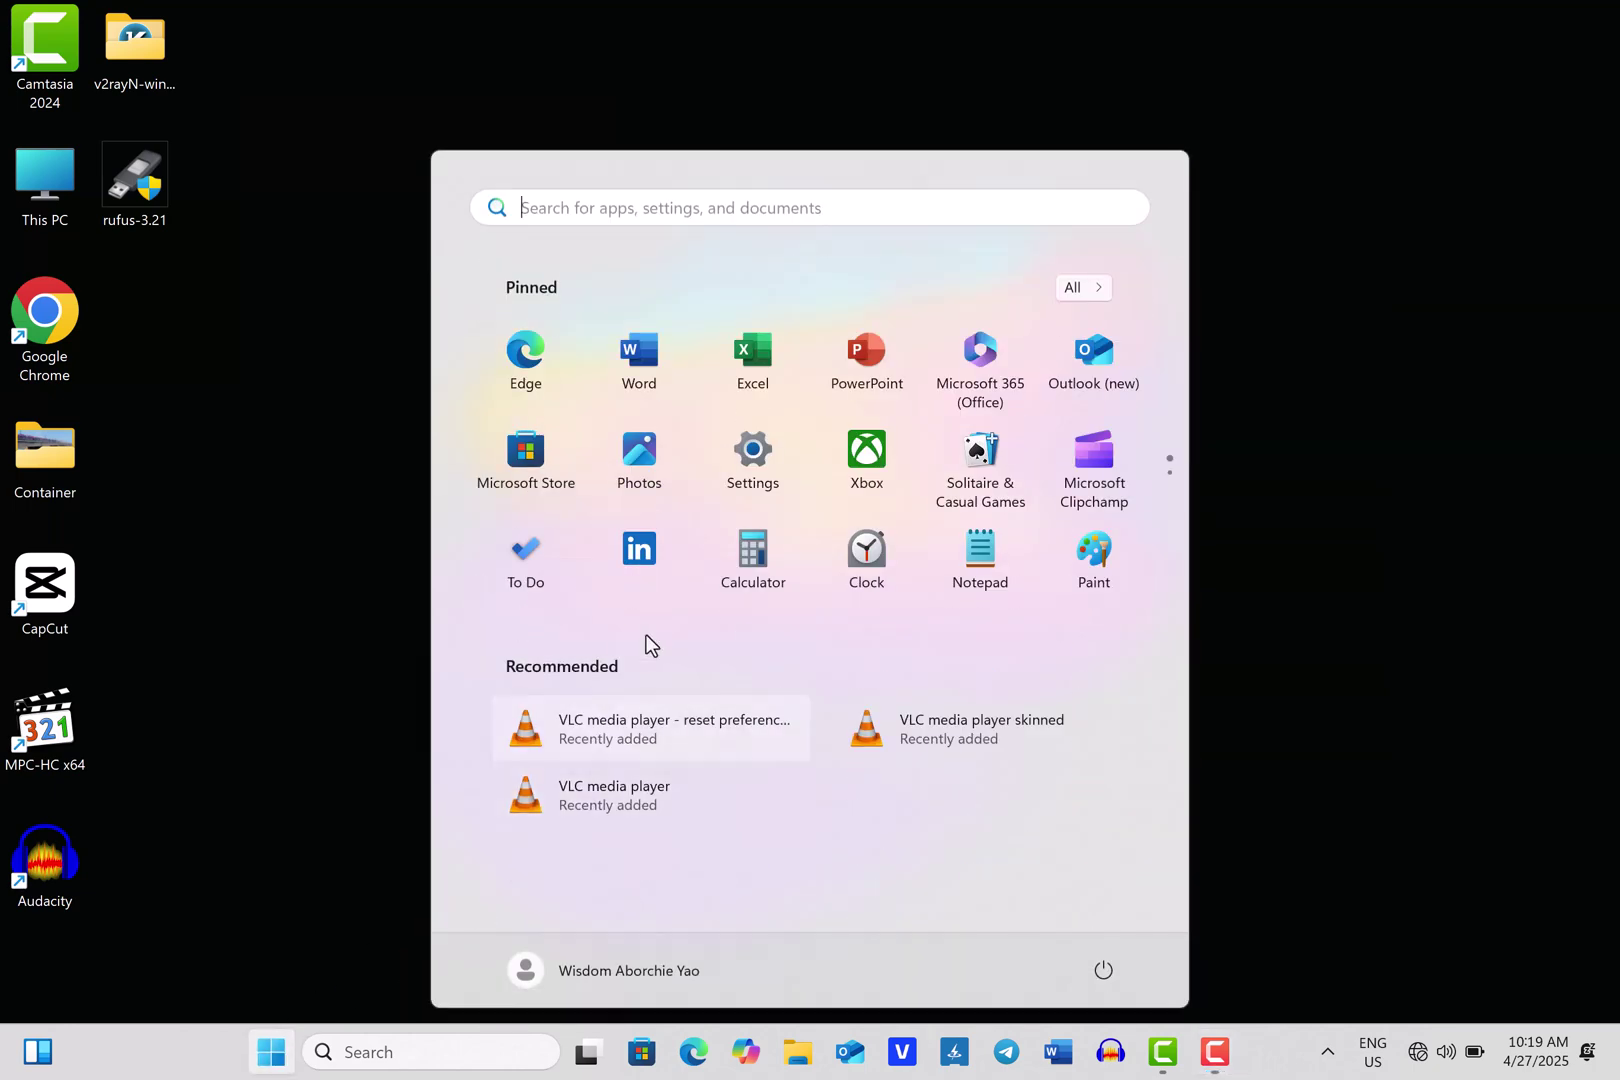
{"action": "left_click", "coordinate": [748, 468]}
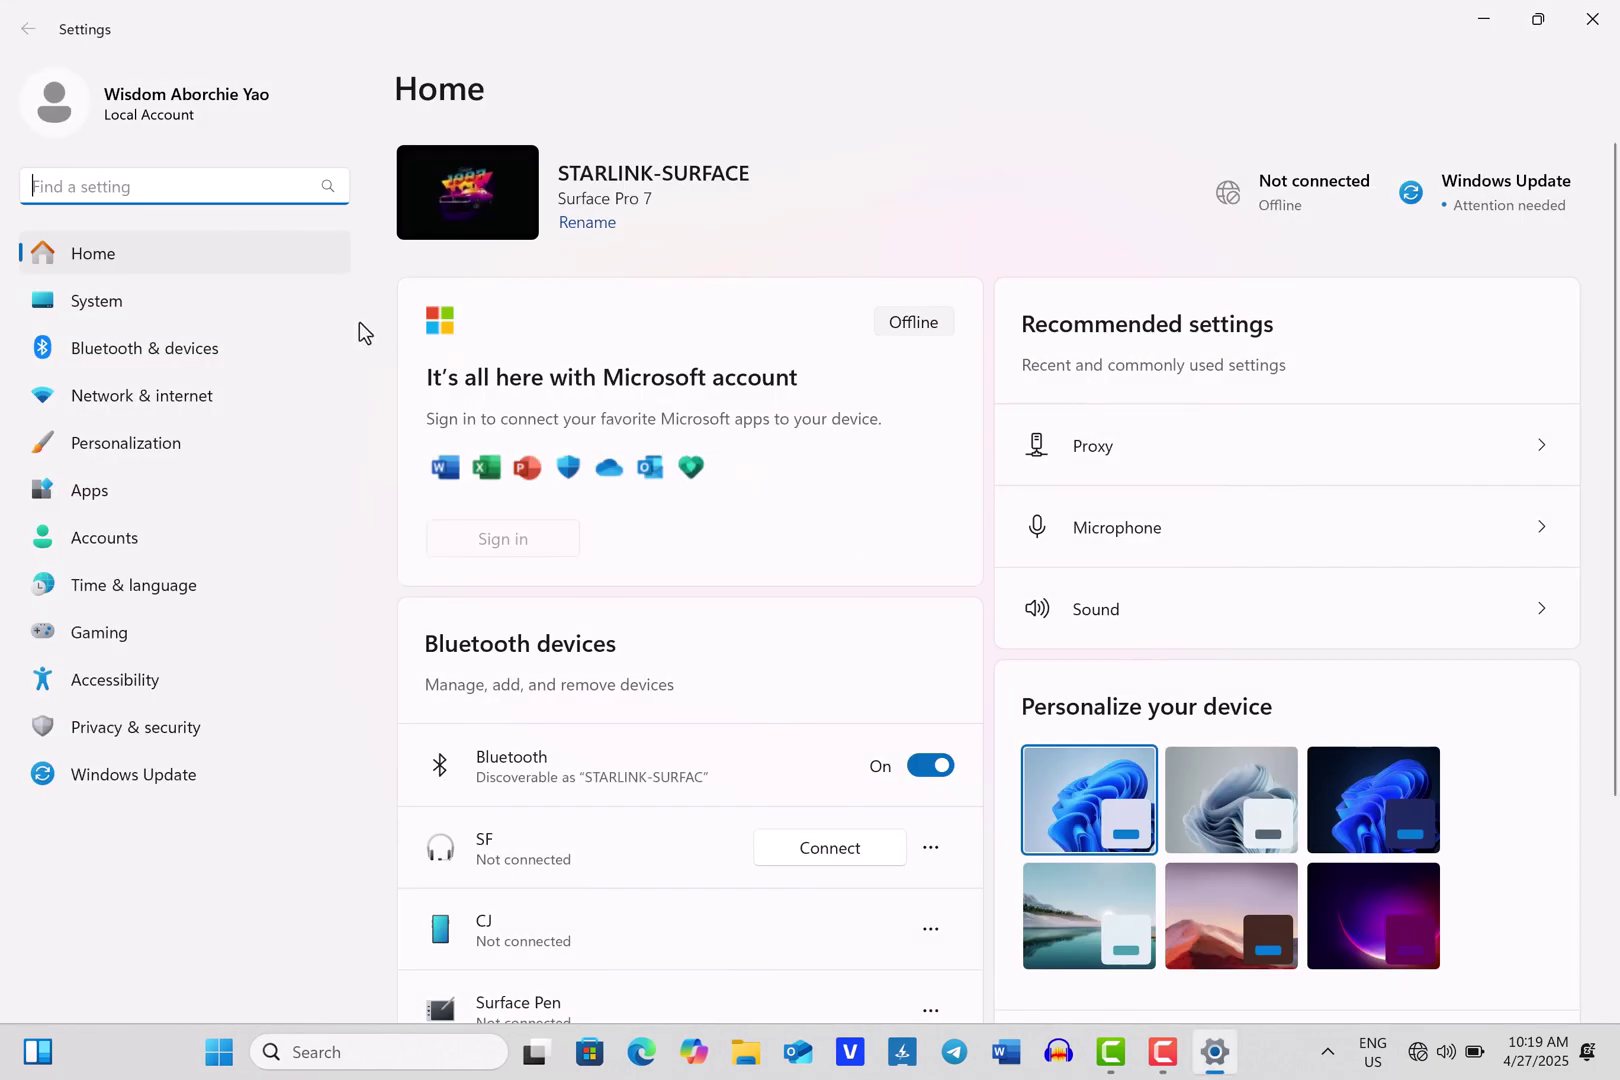
{"action": "left_click", "coordinate": [235, 312]}
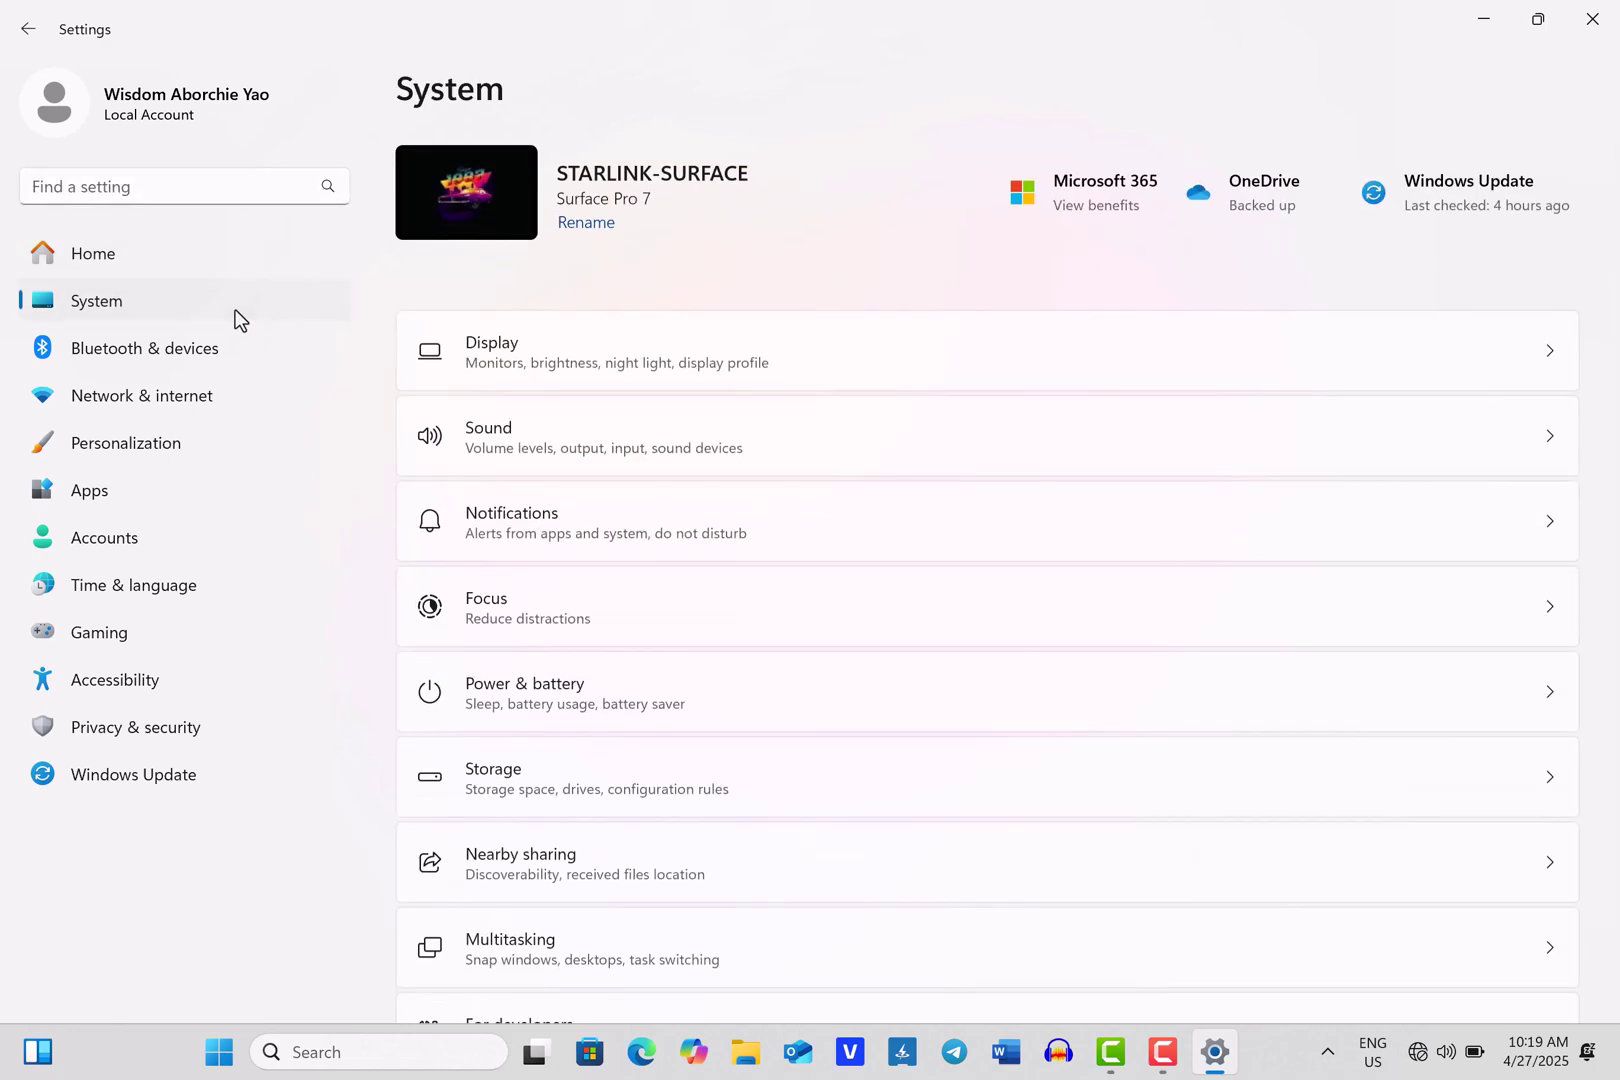
{"action": "scroll", "coordinate": [640, 442], "scroll_direction": "down", "scroll_amount": 5}
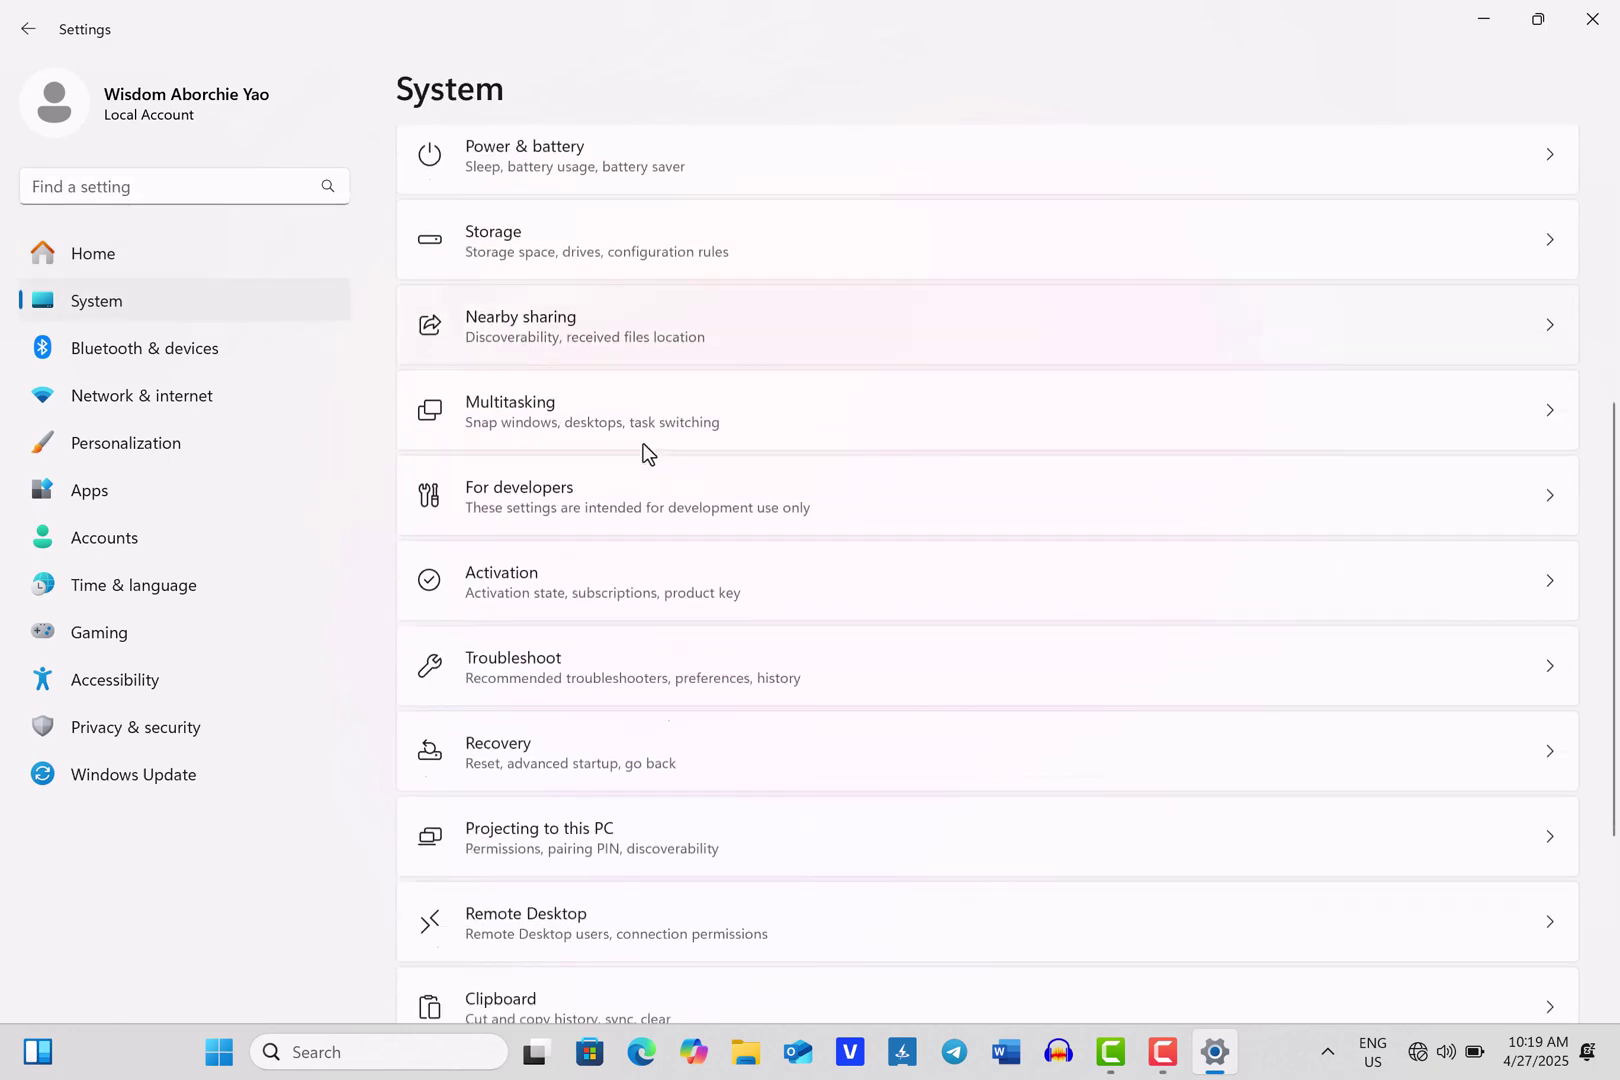
{"action": "left_click", "coordinate": [624, 664]}
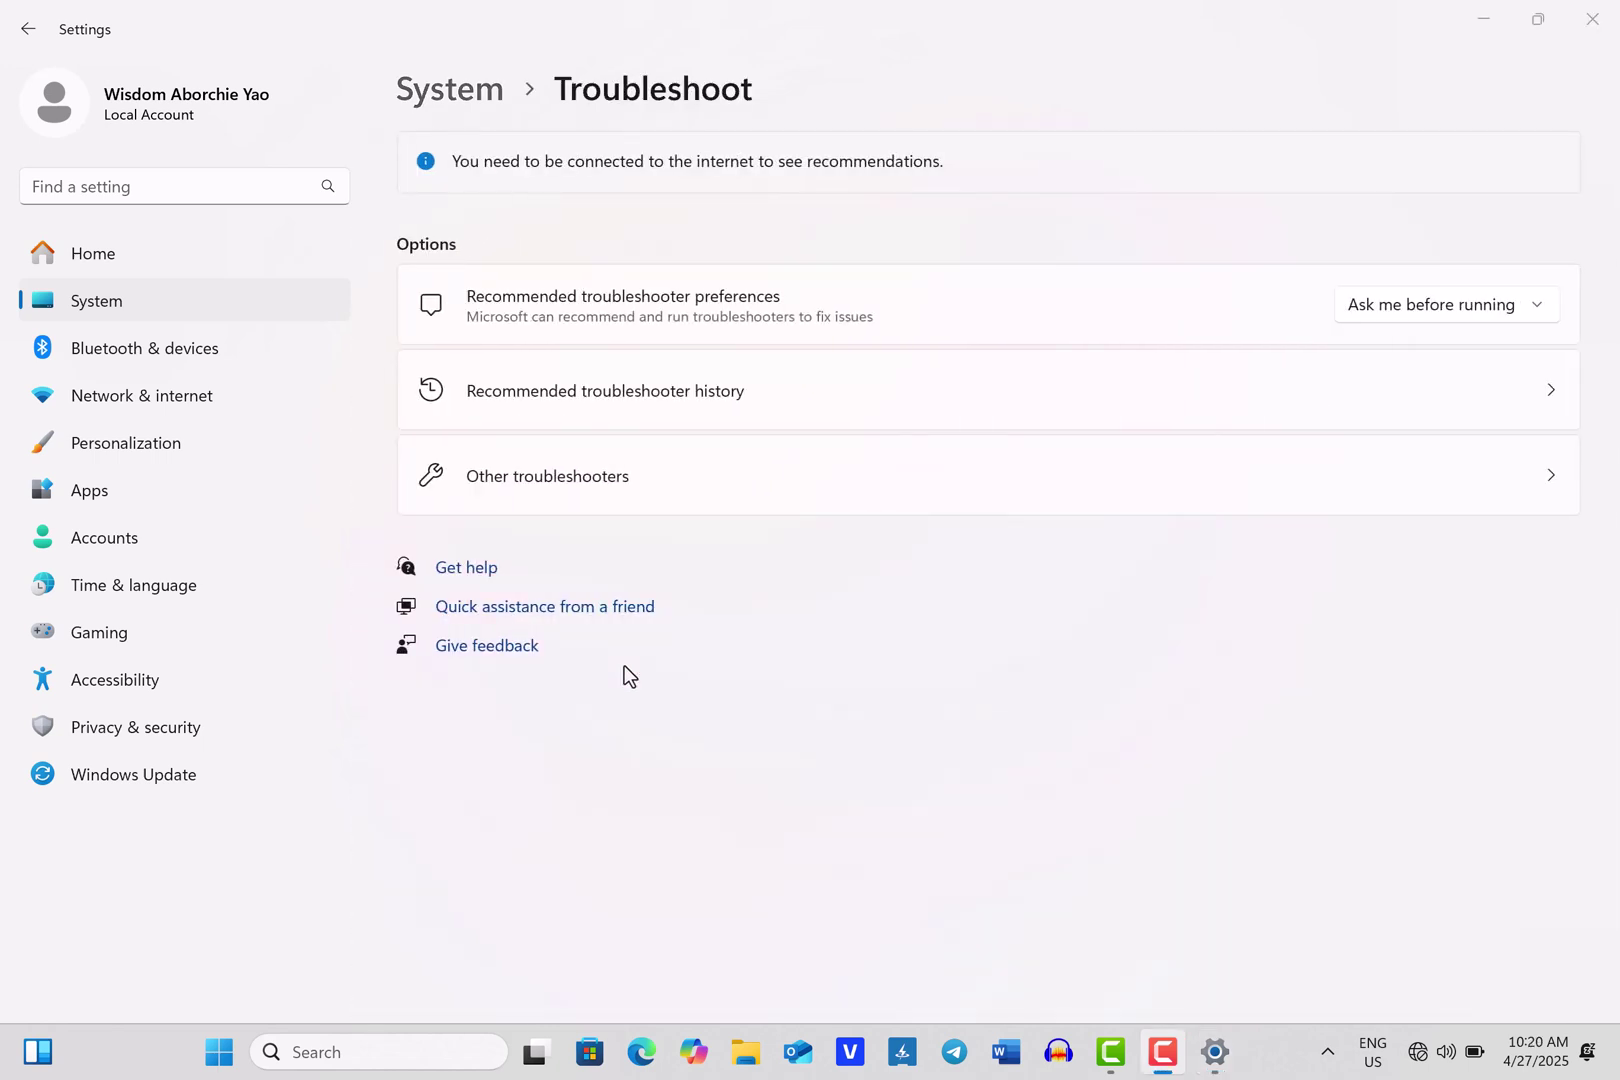
{"action": "left_click", "coordinate": [691, 470]}
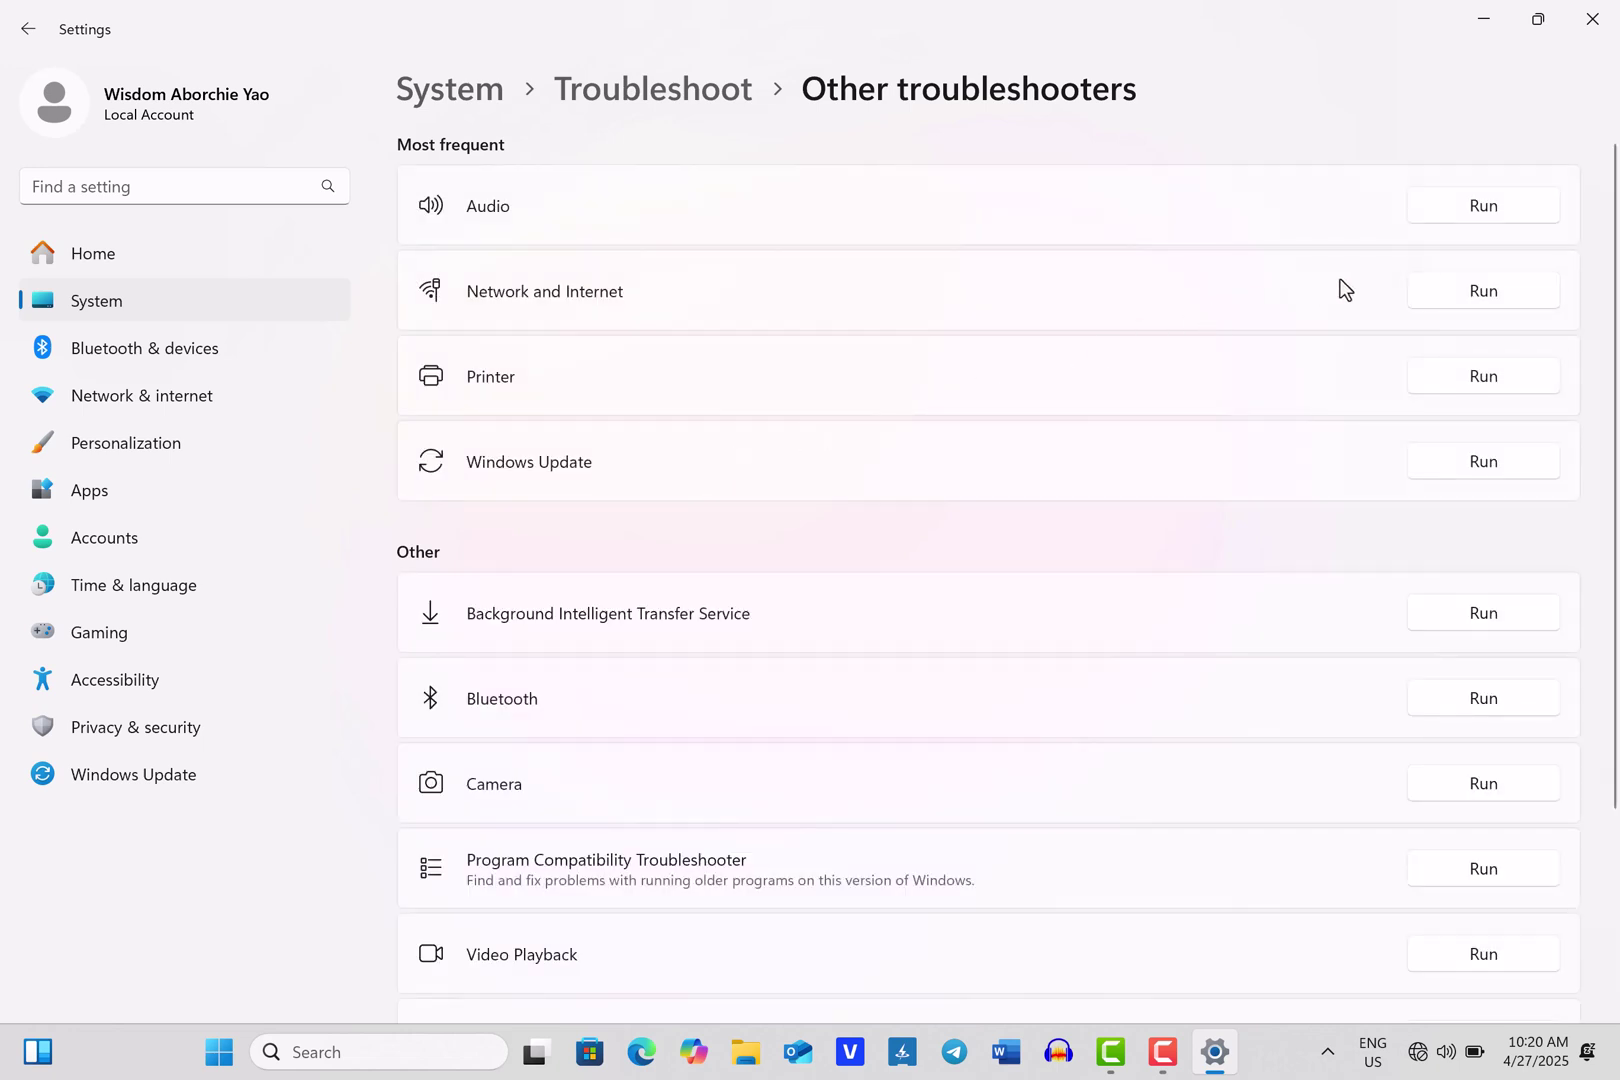
{"action": "left_click", "coordinate": [1480, 291]}
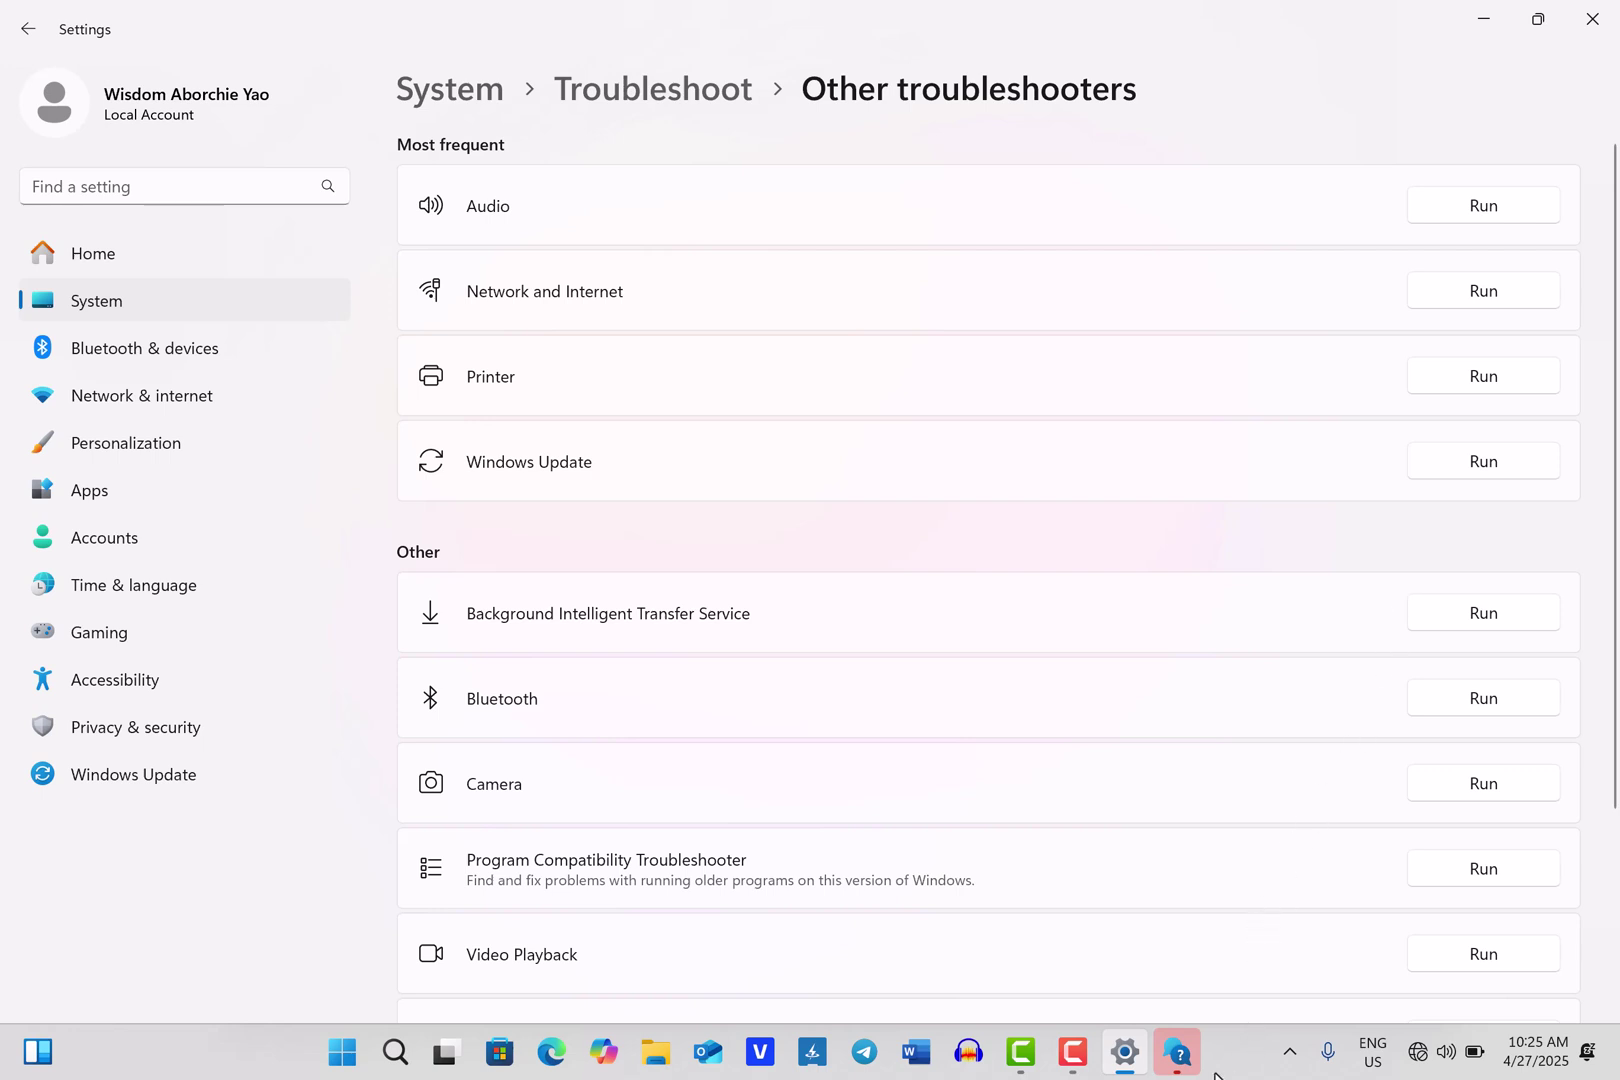
Expand the restart adapter, reset Wi-Fi device and restart router recommendations in Get Help
{"action": "left_click", "coordinate": [1177, 1051]}
{"action": "scroll", "coordinate": [1104, 821], "scroll_direction": "down", "scroll_amount": 3}
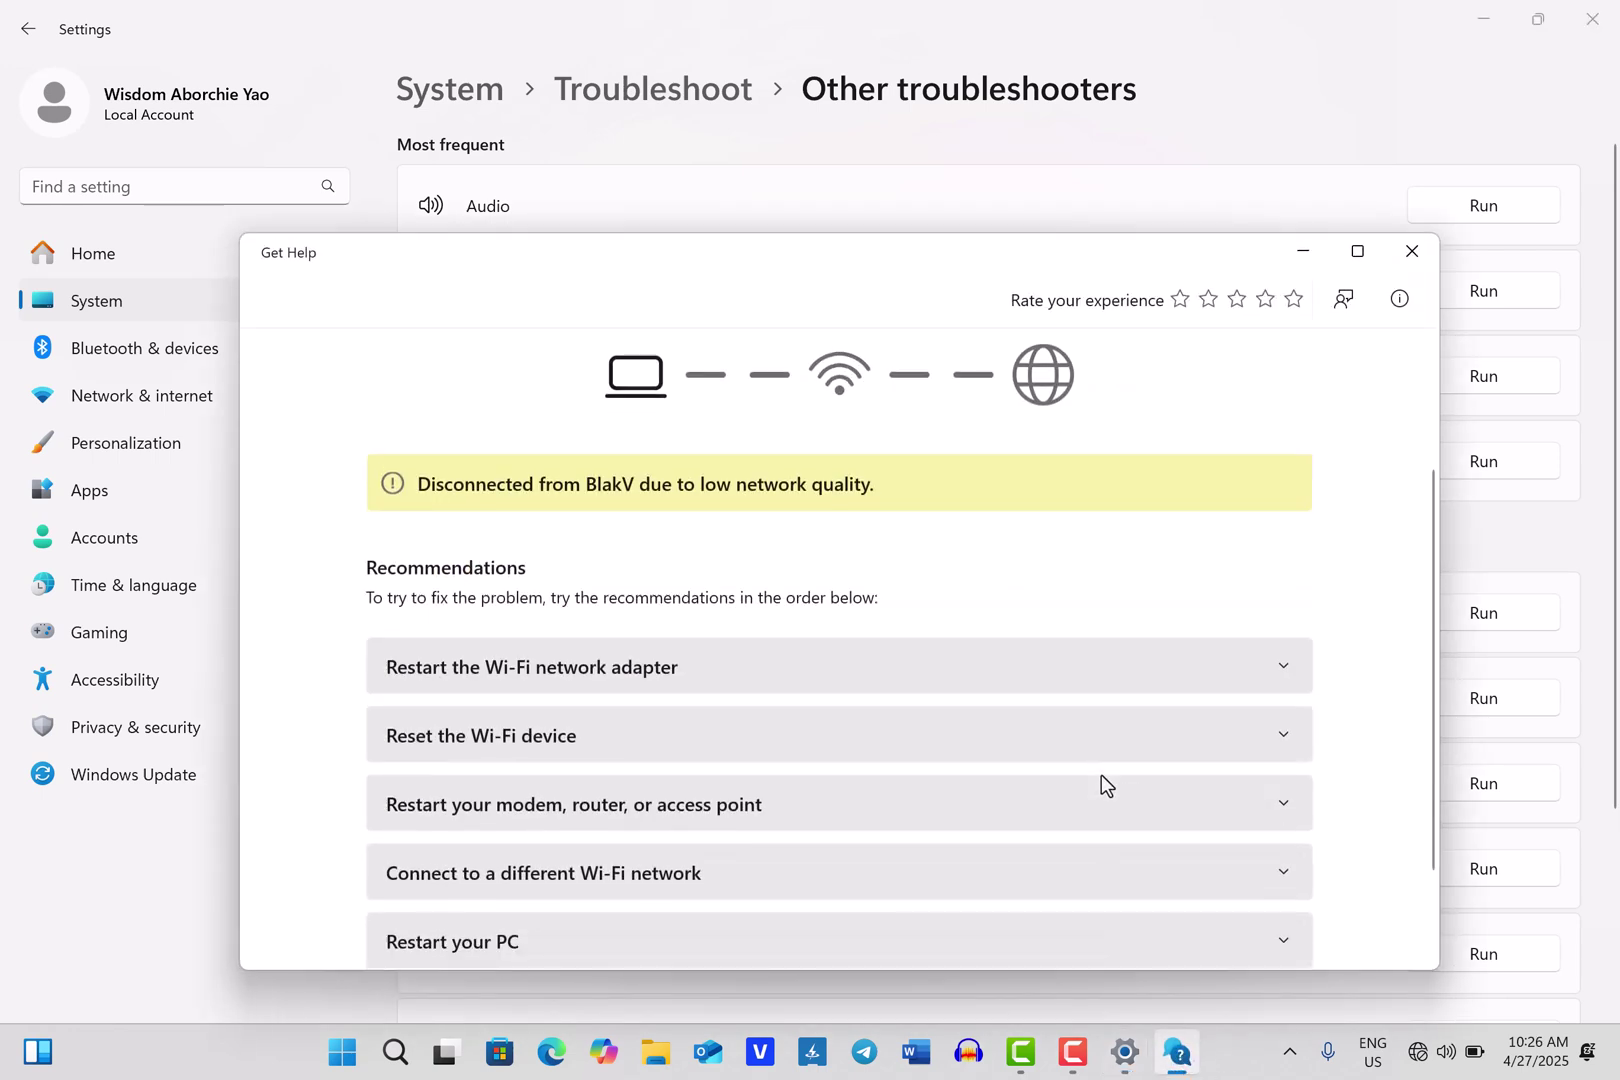
{"action": "left_click", "coordinate": [1285, 665]}
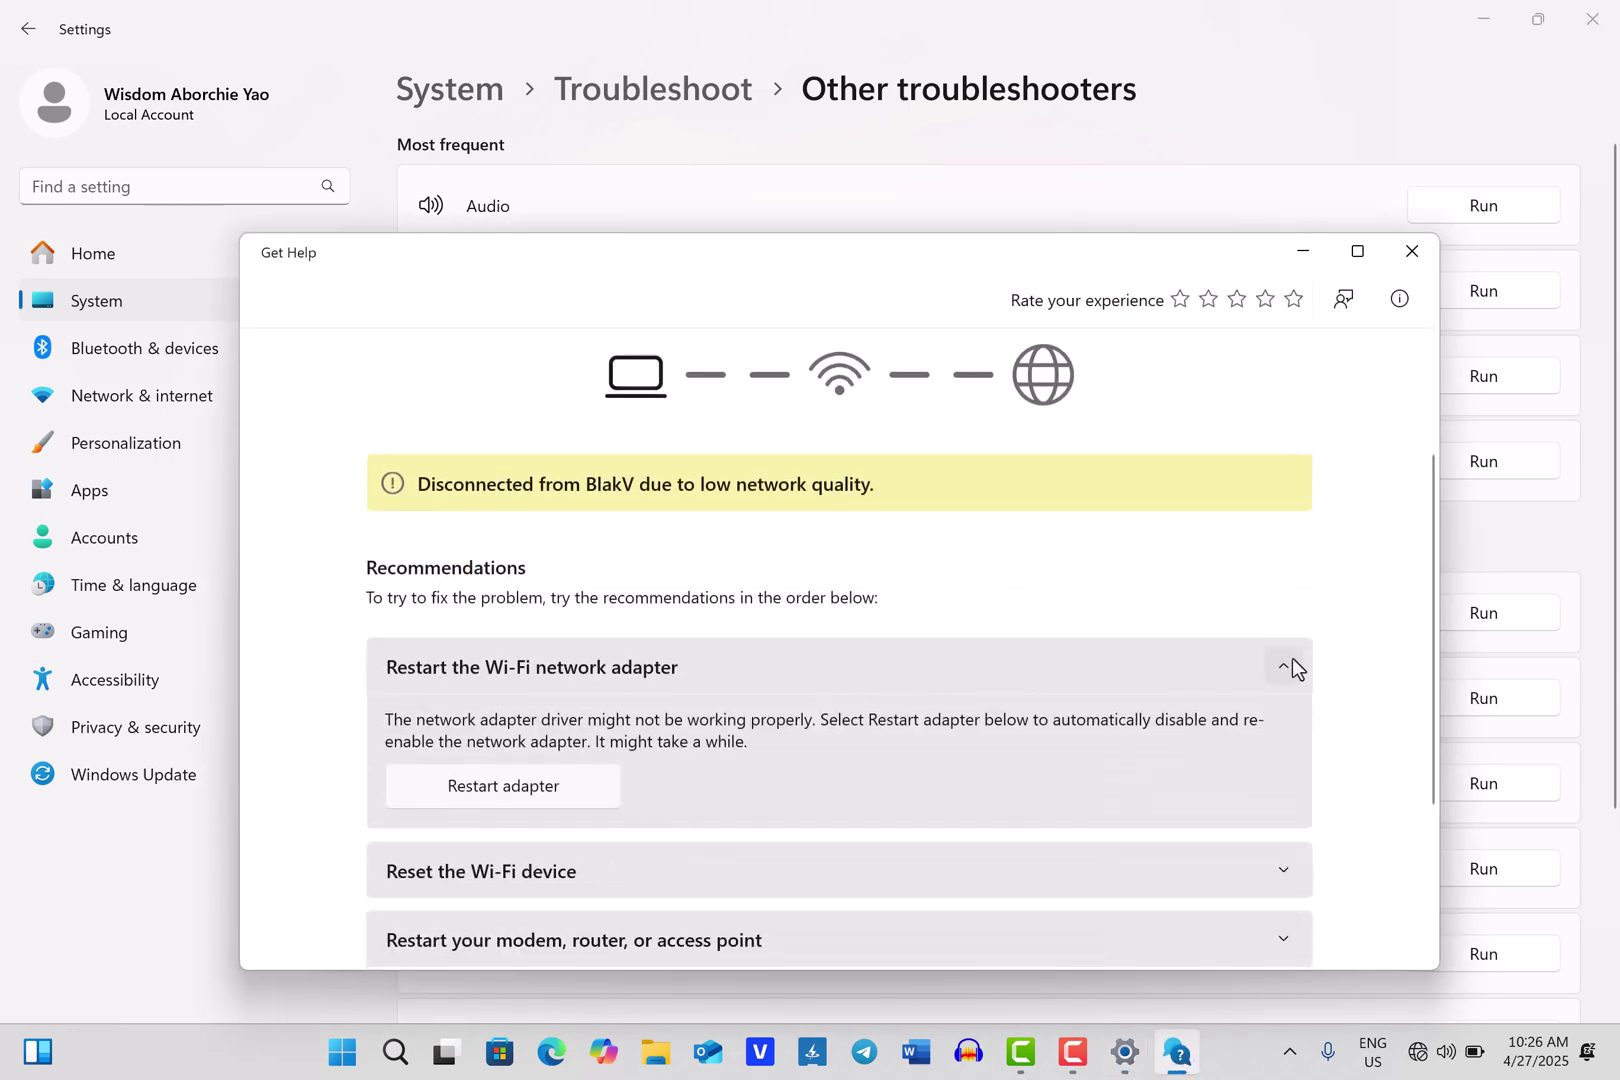
{"action": "scroll", "coordinate": [1197, 835], "scroll_direction": "down", "scroll_amount": 2}
{"action": "left_click", "coordinate": [1285, 677]}
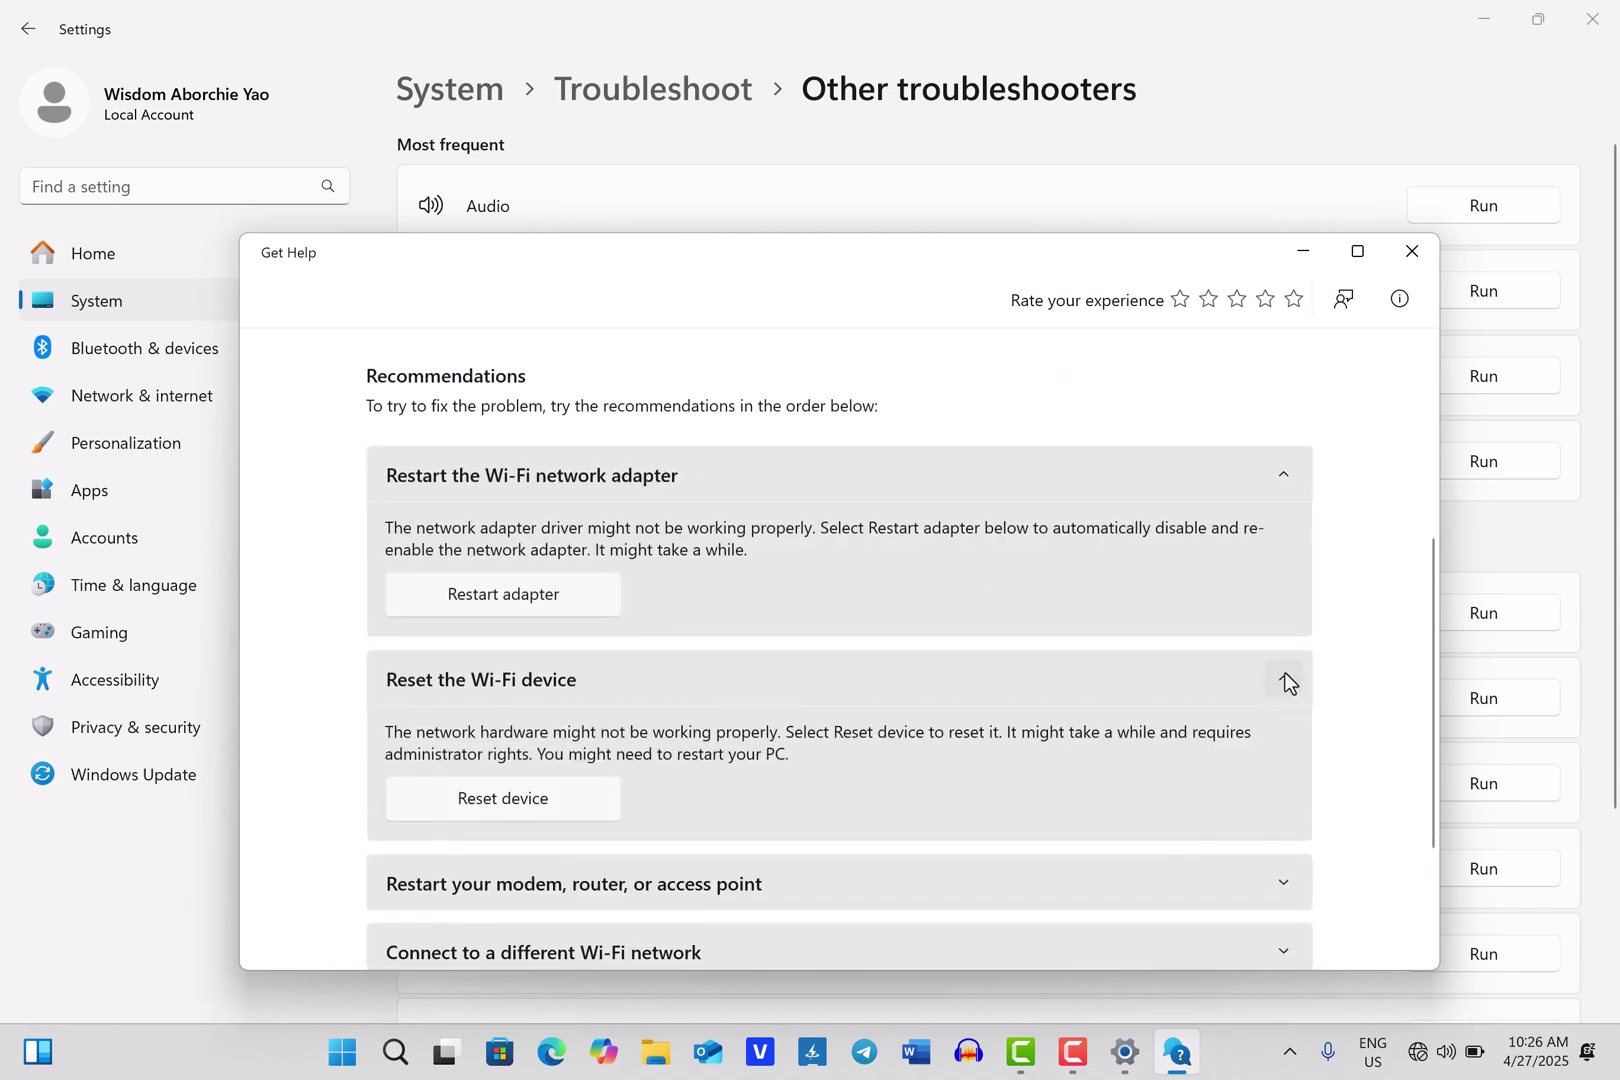
{"action": "scroll", "coordinate": [1045, 785], "scroll_direction": "down", "scroll_amount": 2}
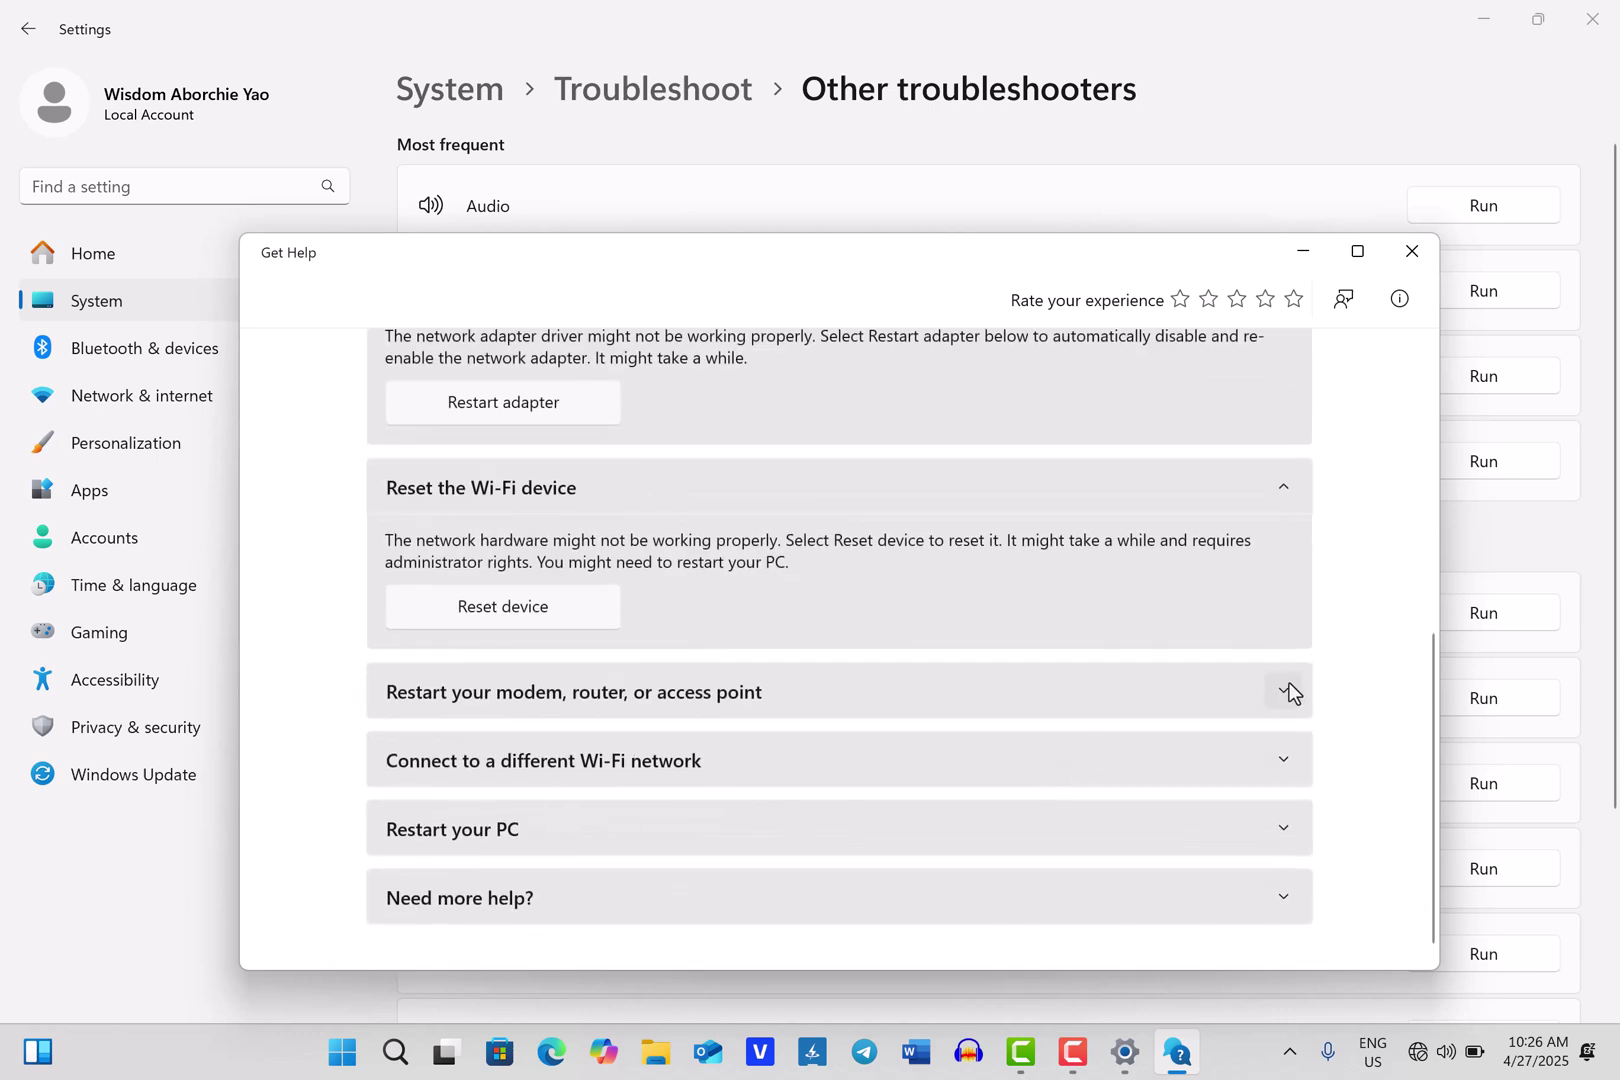
{"action": "left_click", "coordinate": [1284, 689]}
{"action": "left_click", "coordinate": [1285, 686]}
{"action": "left_click", "coordinate": [1285, 686]}
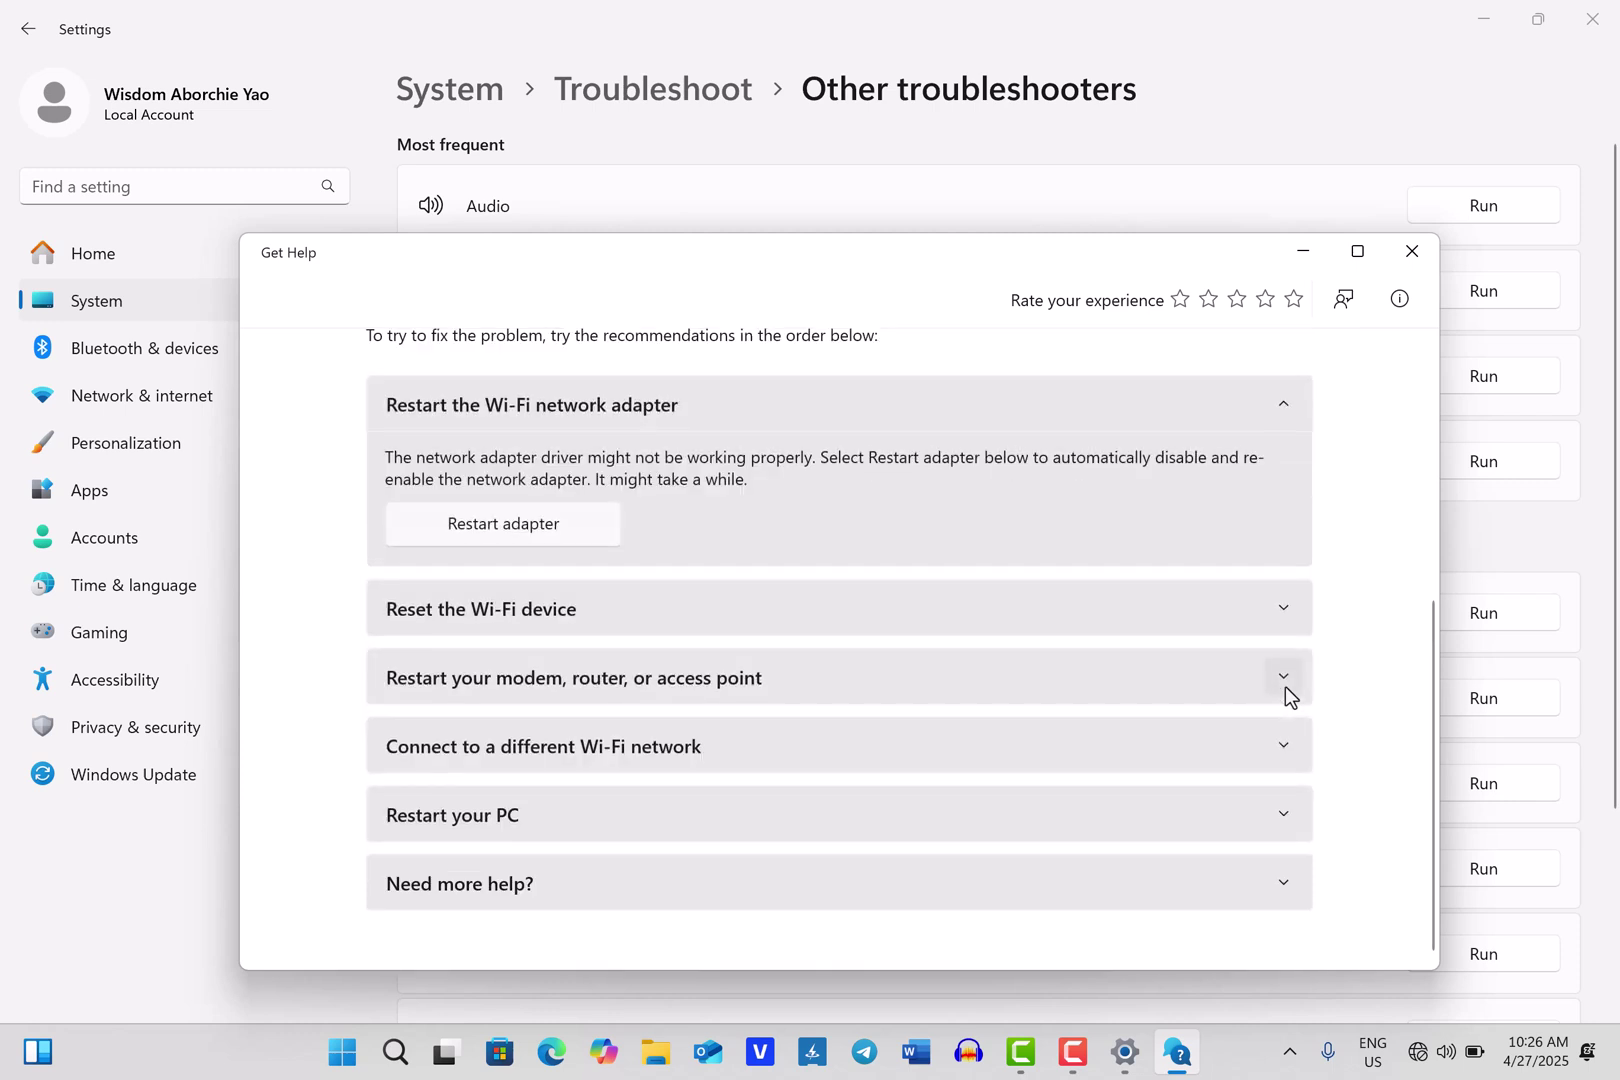
{"action": "left_click", "coordinate": [1285, 686]}
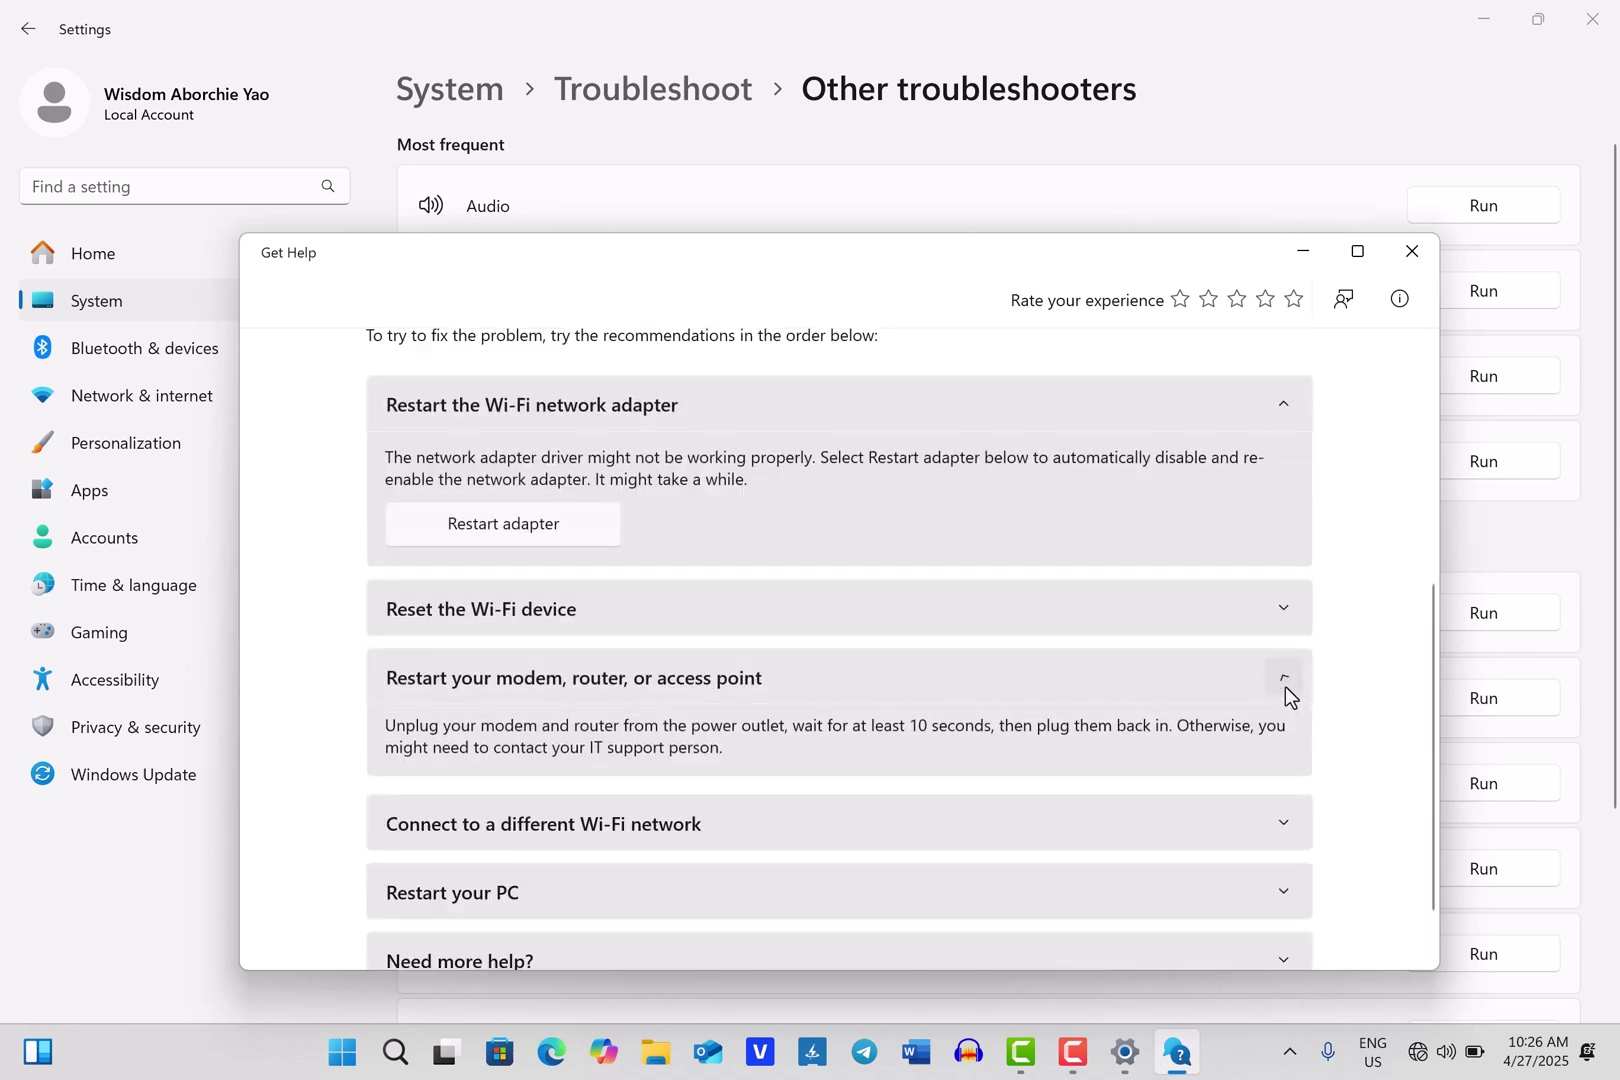
Review the different-network and restart-PC tips, then restart the Wi-Fi network adapter
{"action": "left_click", "coordinate": [1295, 832]}
{"action": "left_click", "coordinate": [1292, 826]}
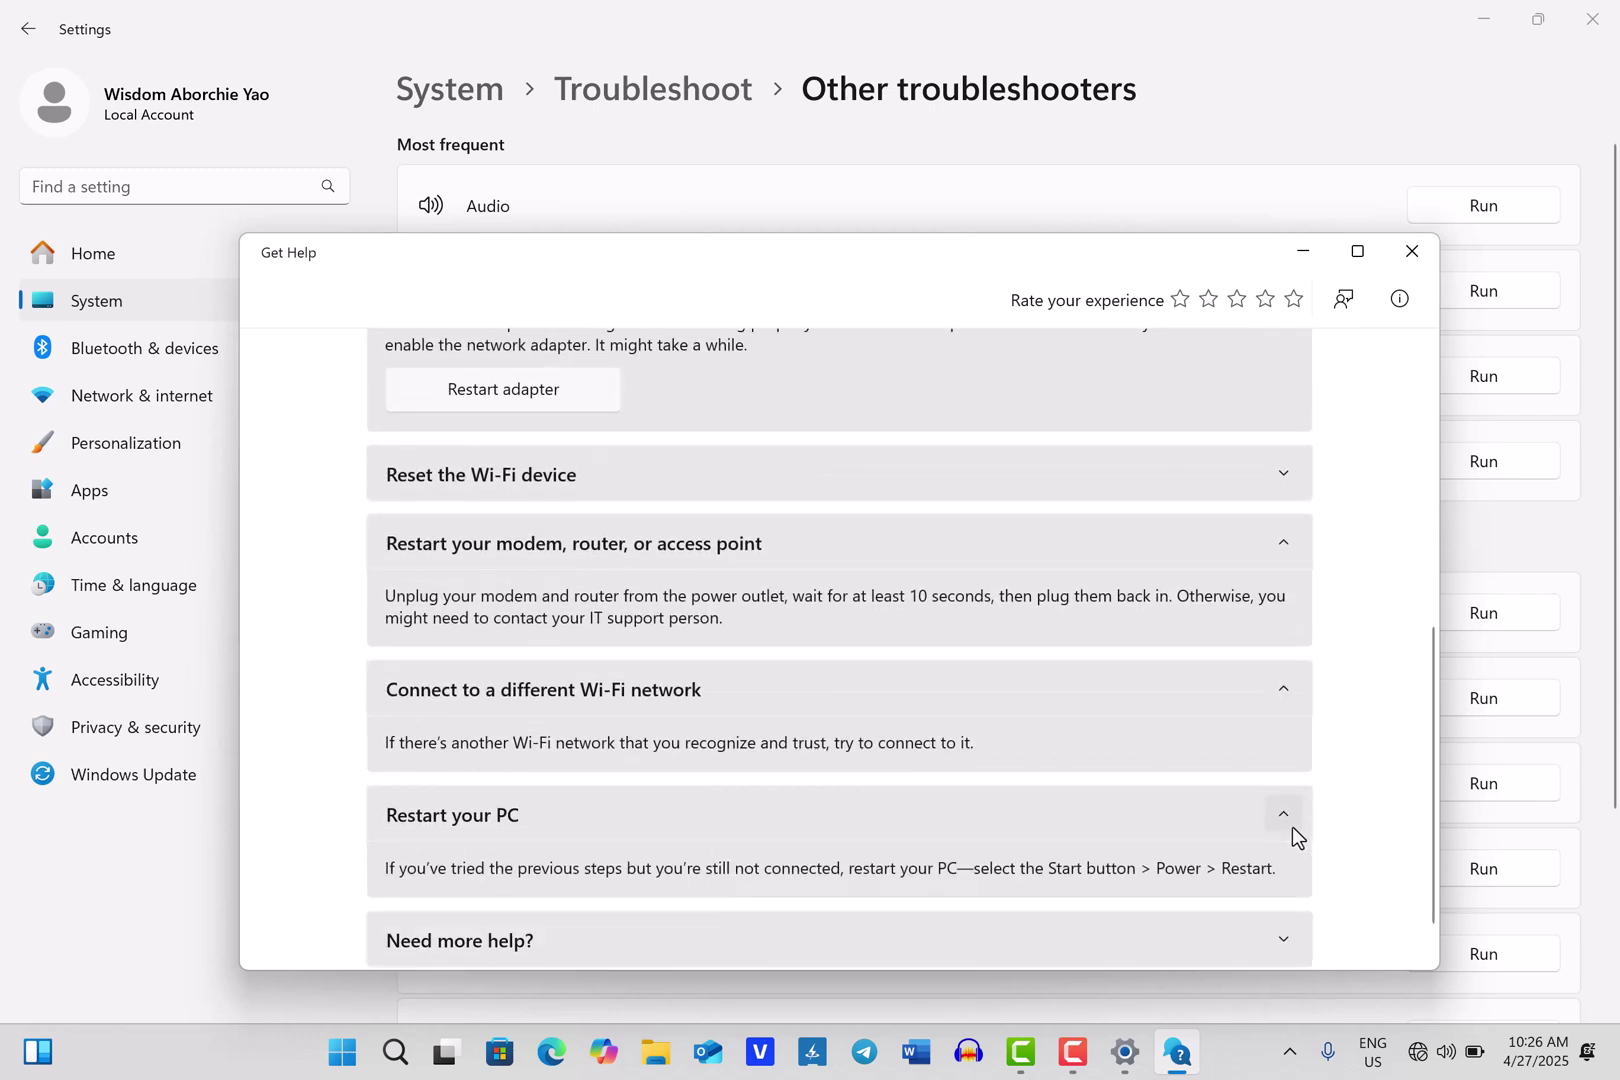
{"action": "scroll", "coordinate": [1292, 826], "scroll_direction": "up", "scroll_amount": 5}
{"action": "left_click", "coordinate": [533, 809]}
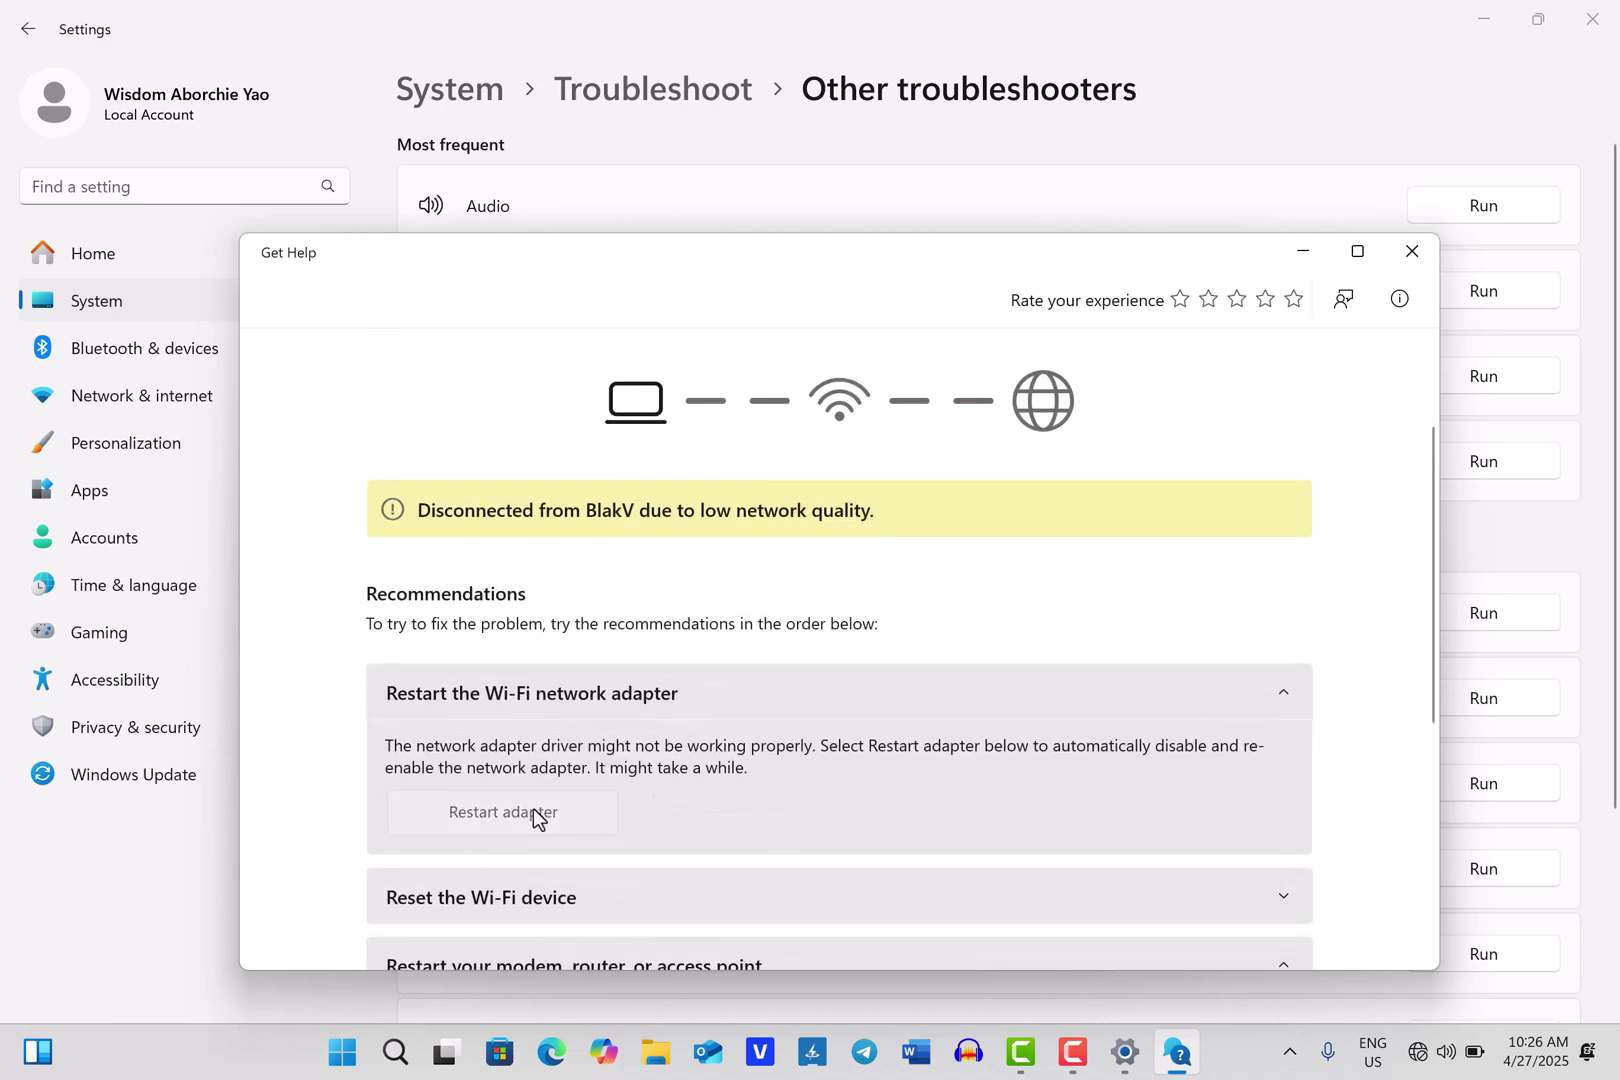